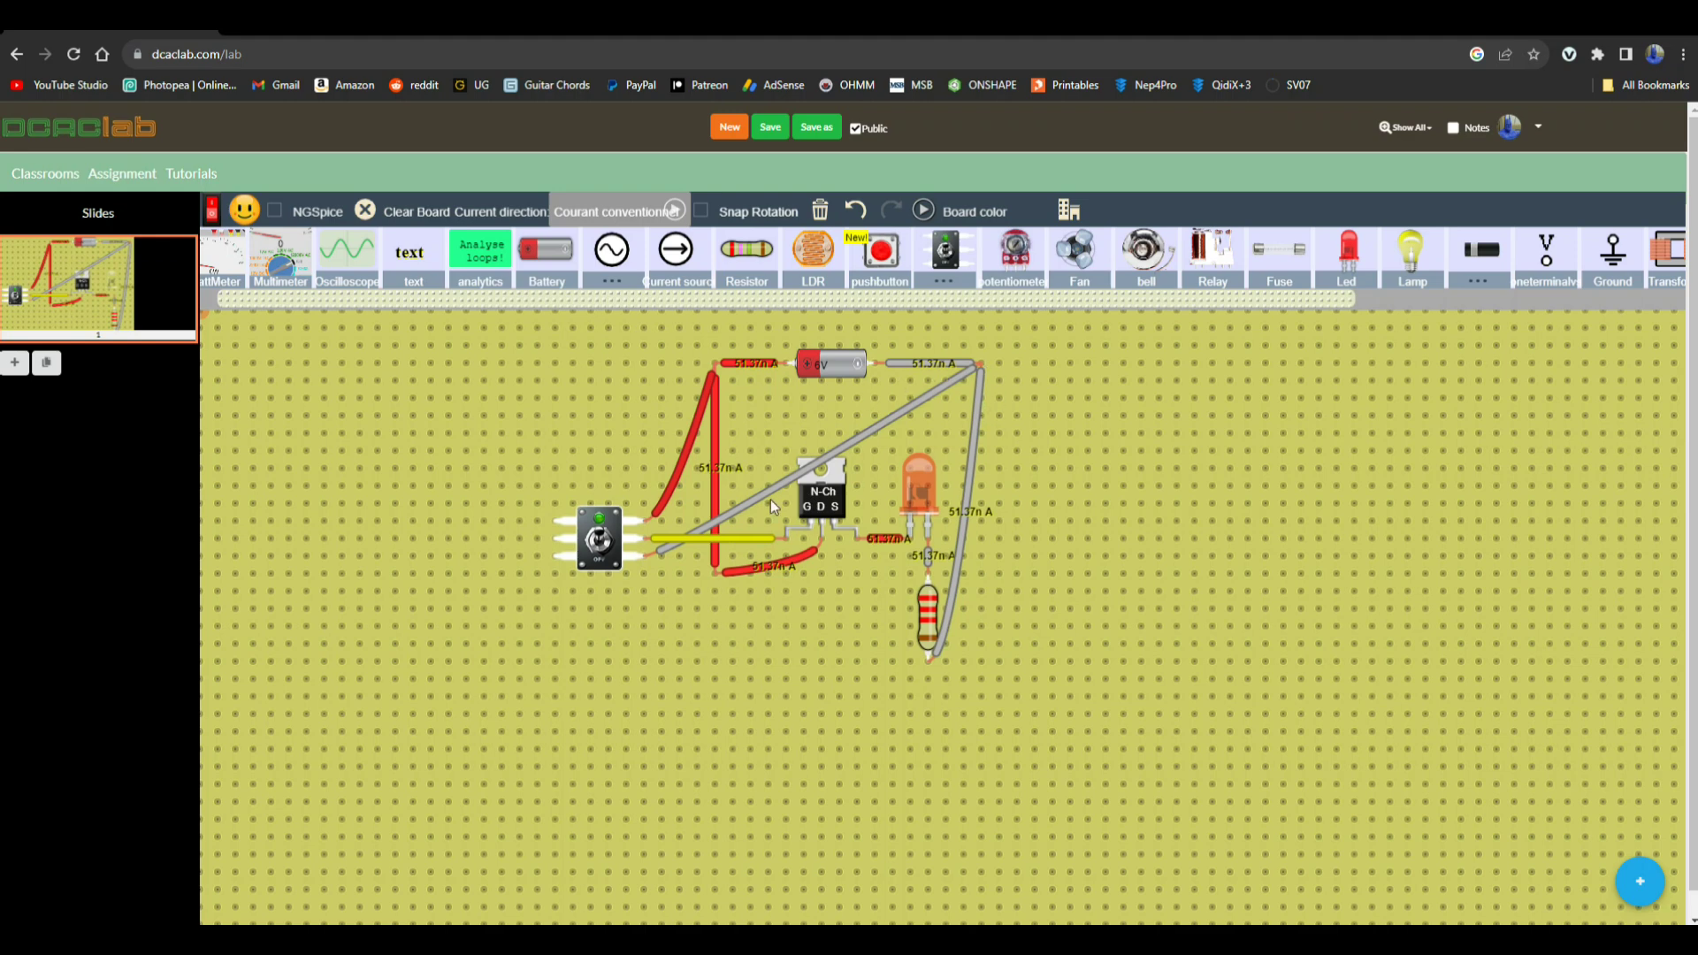
Turn the toggle switch on to light the LED, then off again.
click(616, 546)
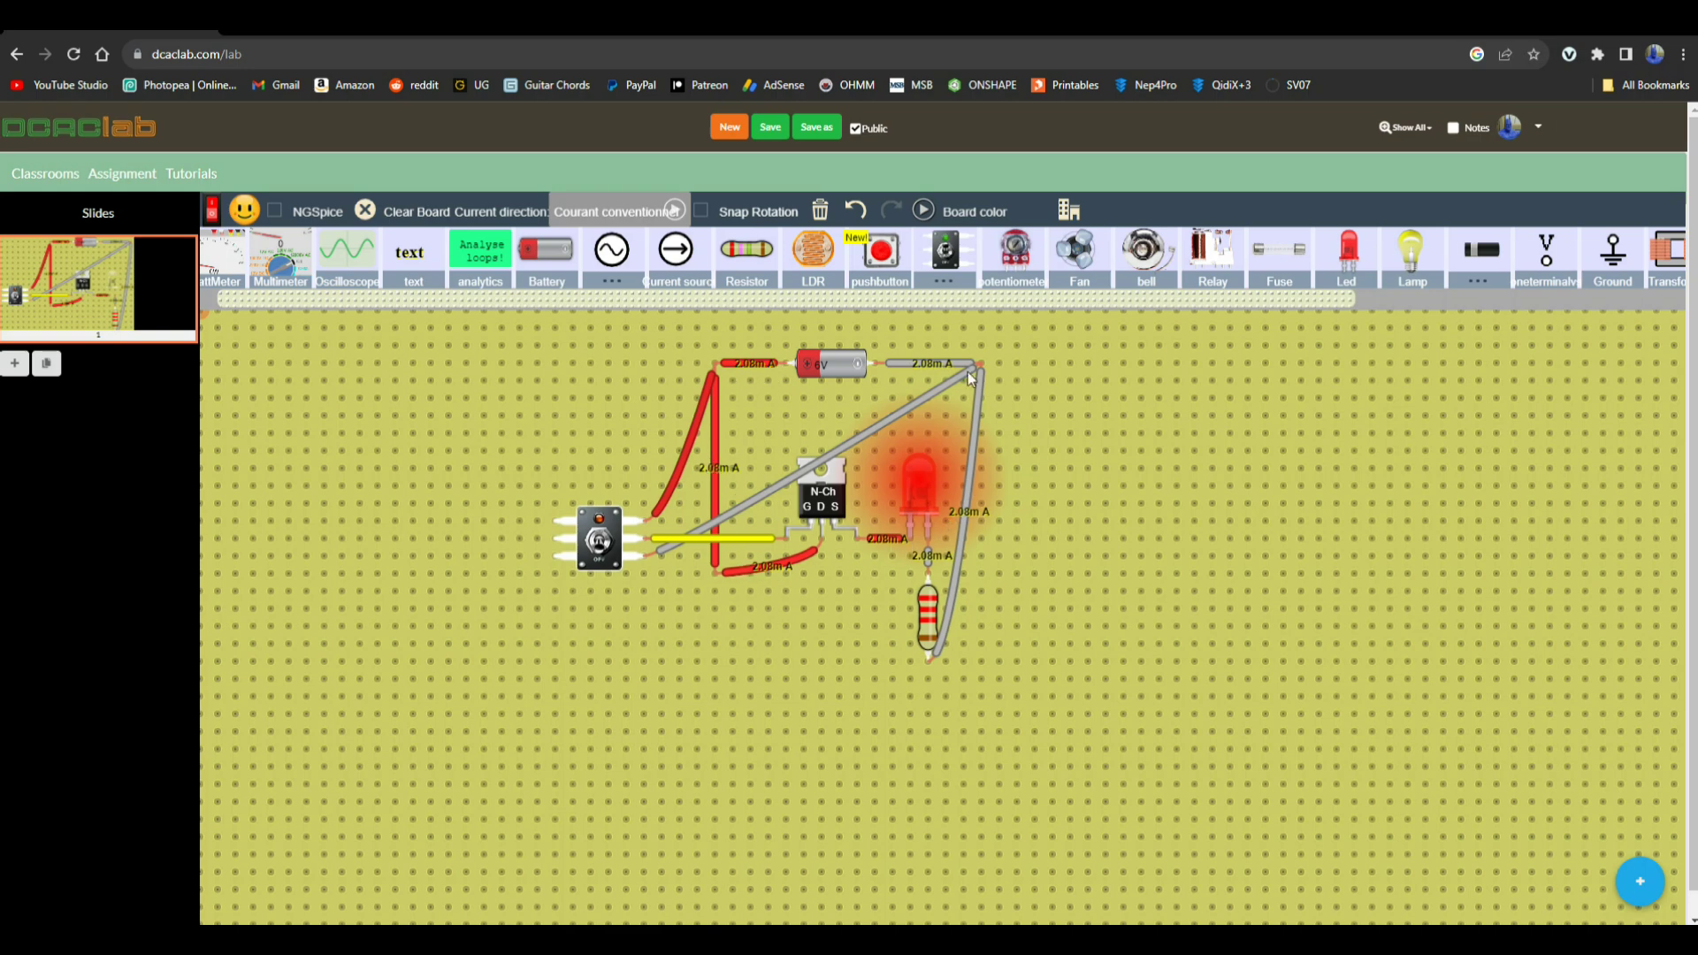
mouse_move(606, 537)
click(600, 538)
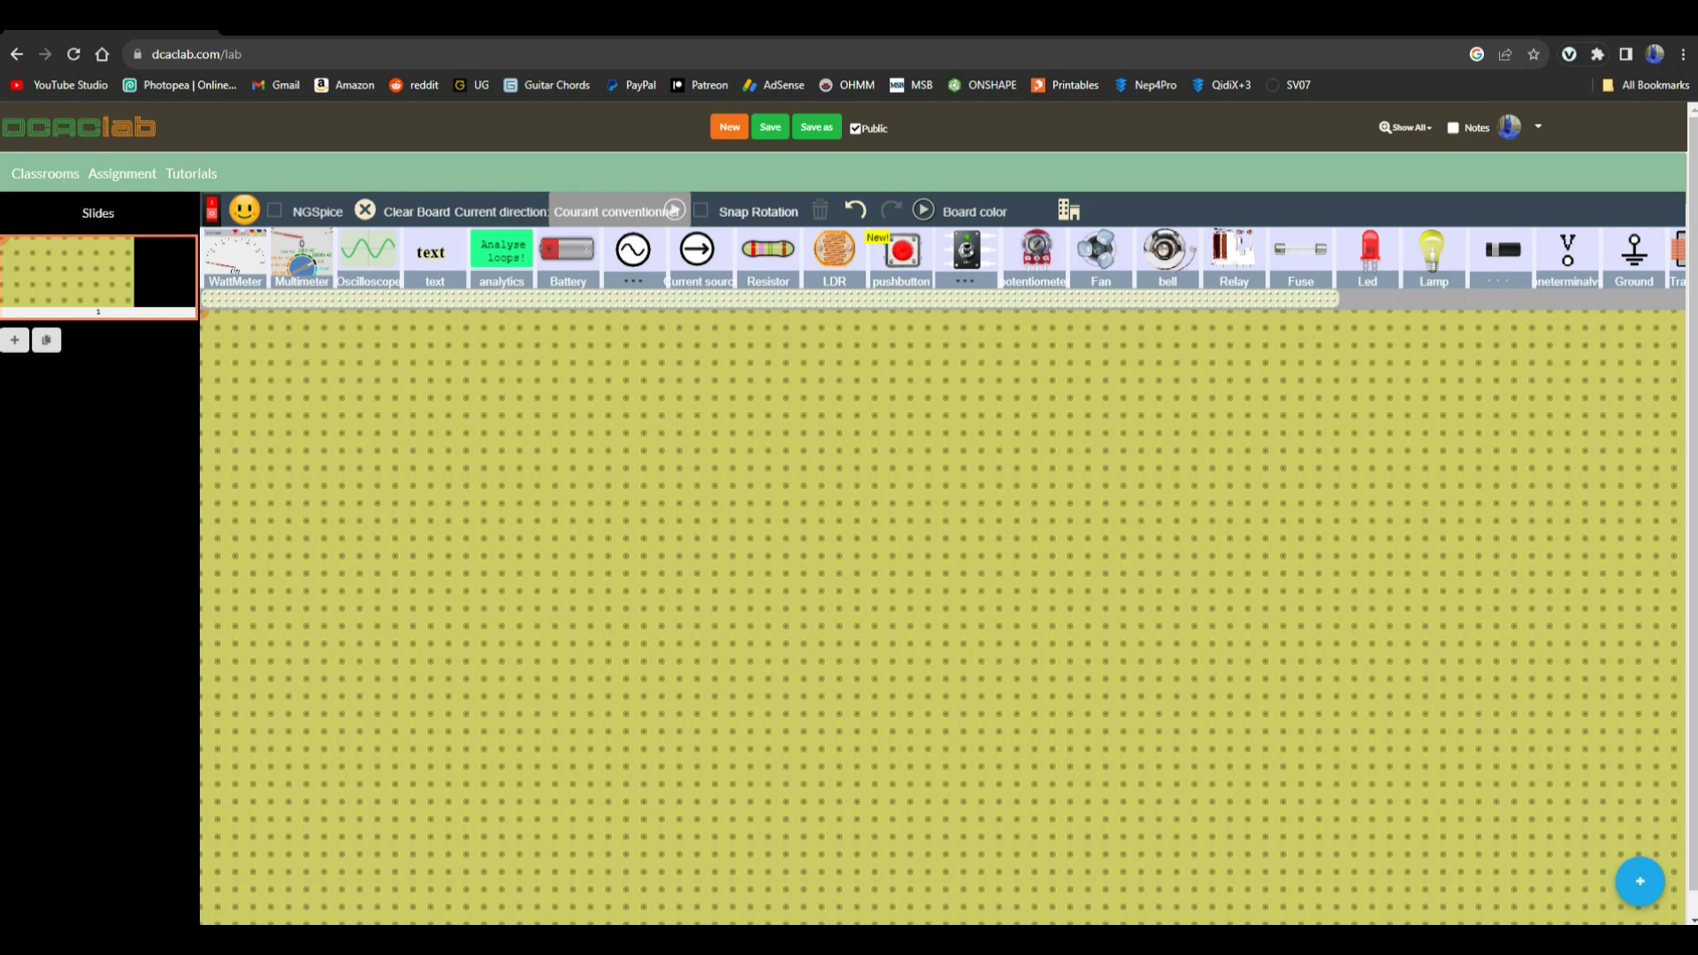
Add and close a wattmeter, multimeter and oscilloscope, then run Analyse loops! on the empty board.
click(235, 257)
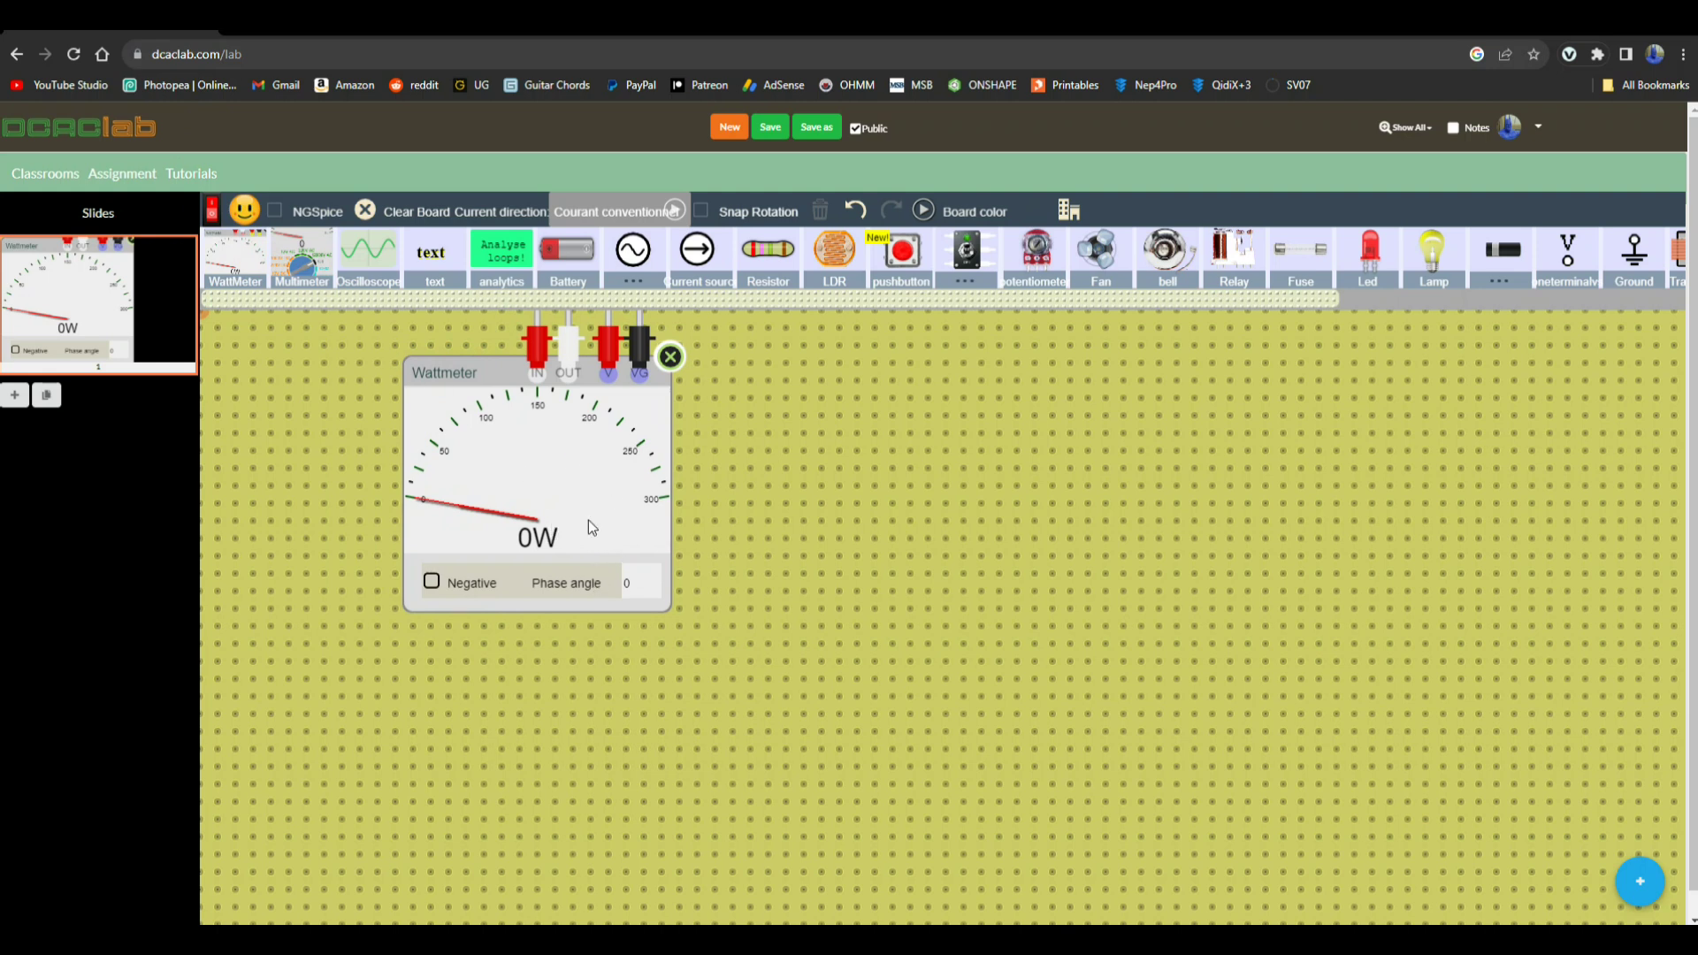
click(671, 357)
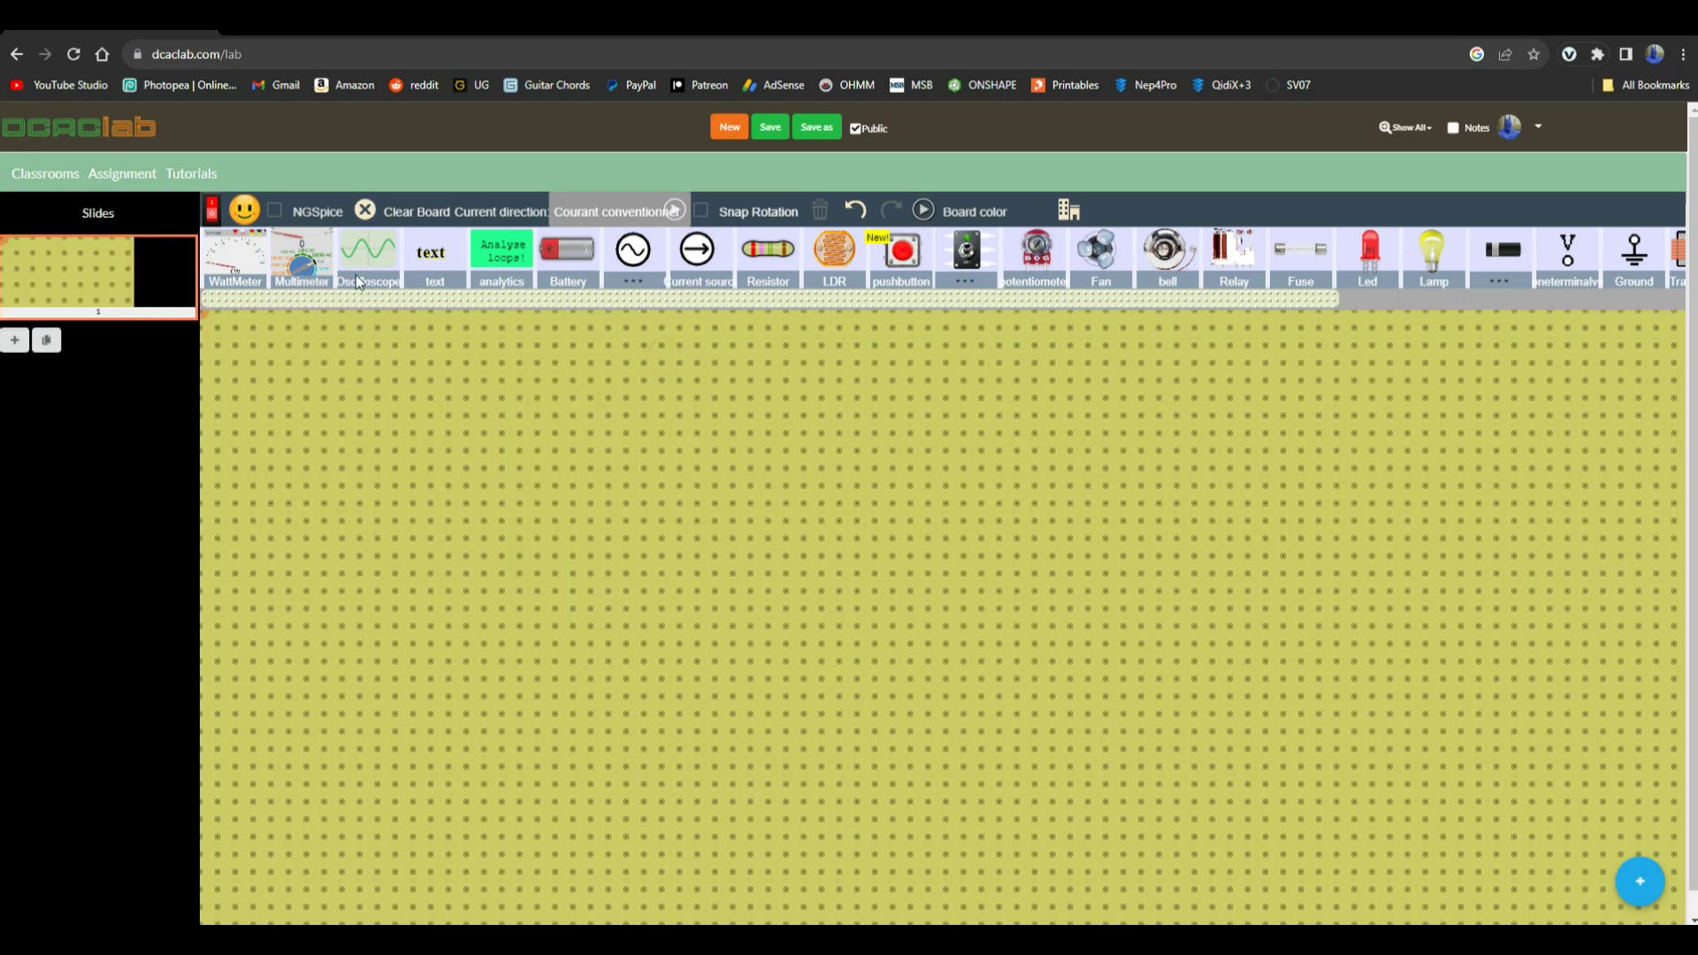
click(311, 256)
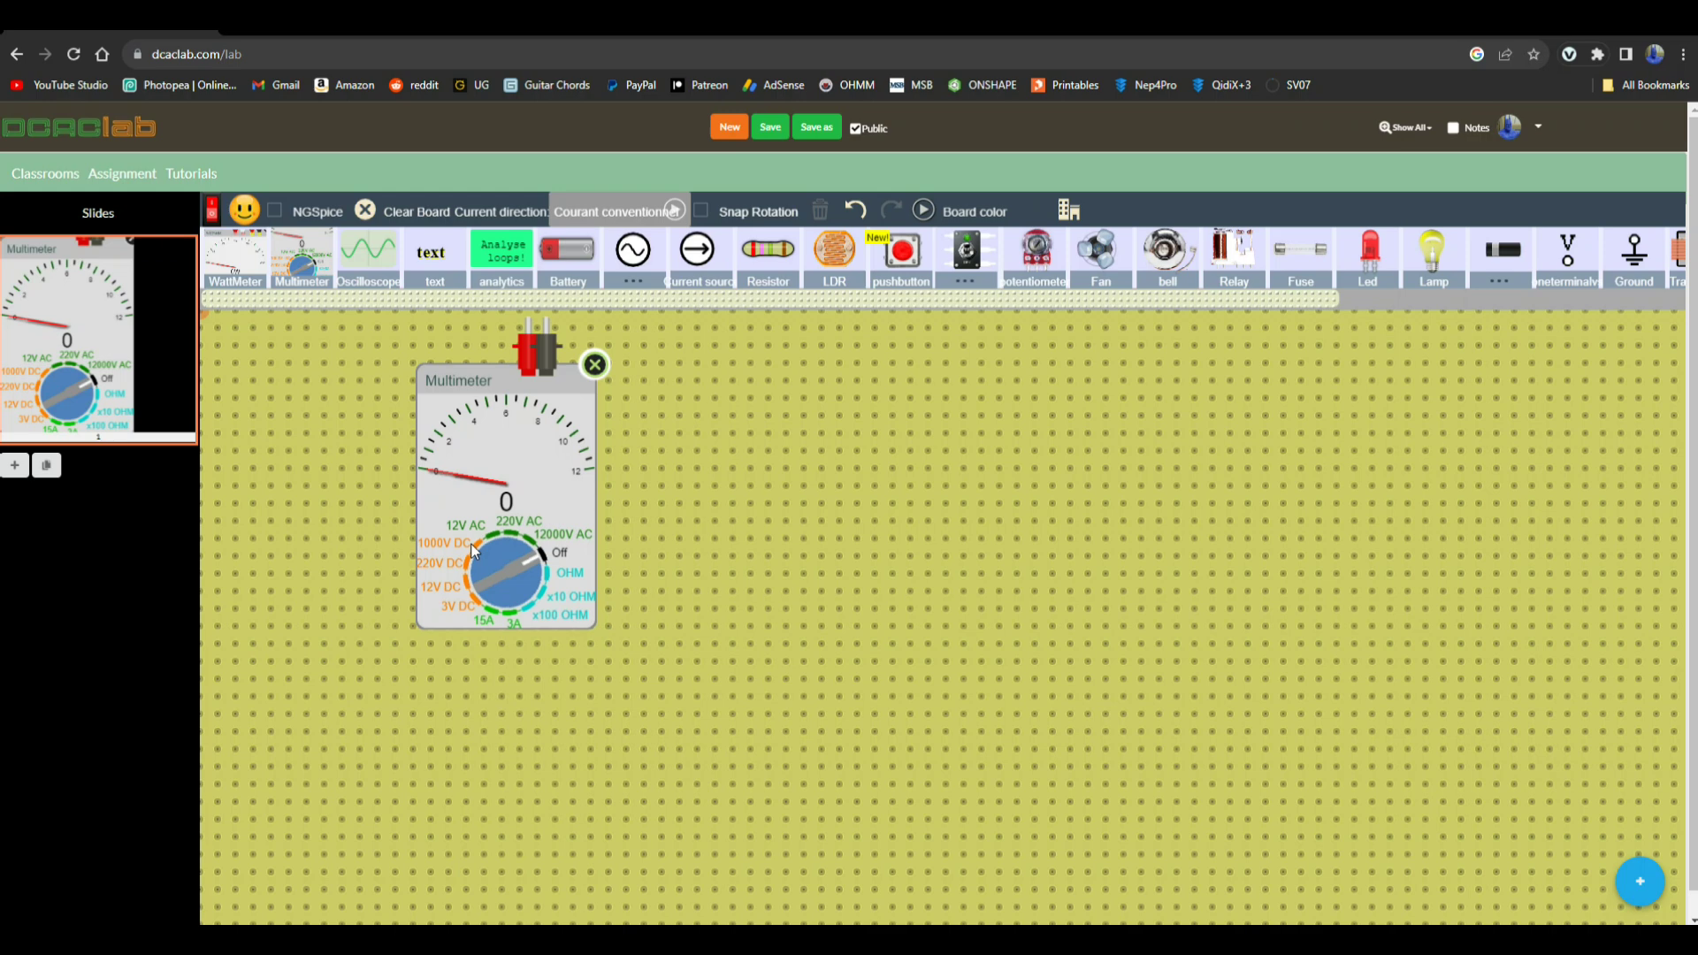
click(596, 364)
click(366, 272)
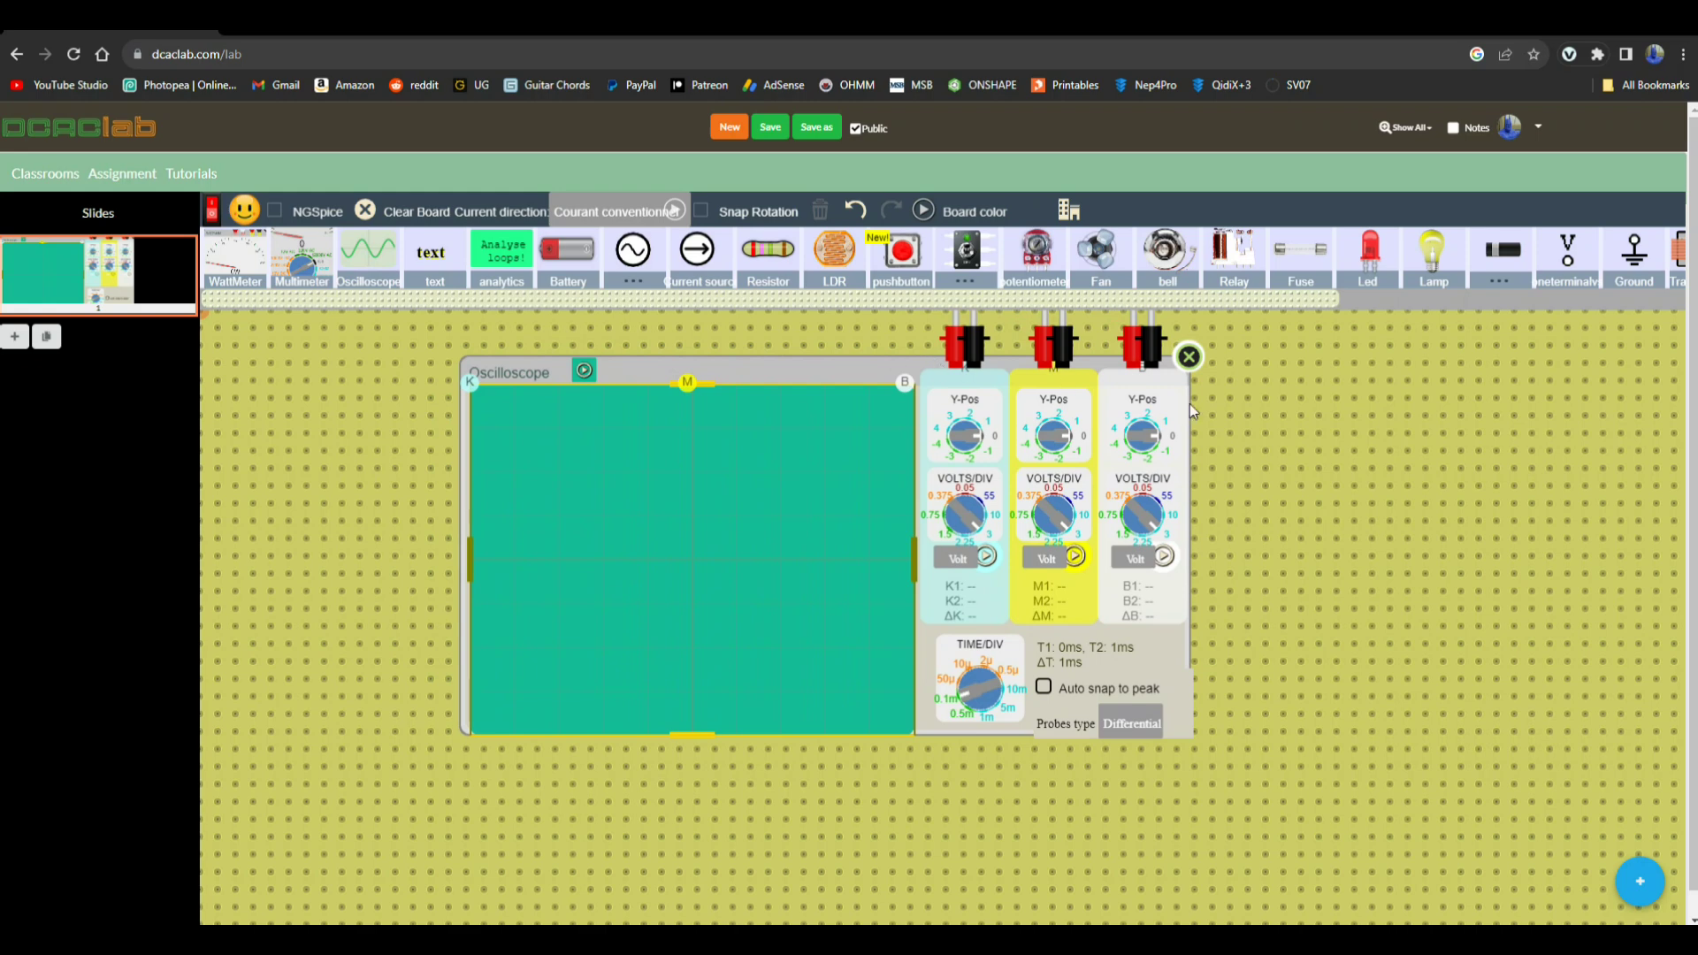
click(1187, 357)
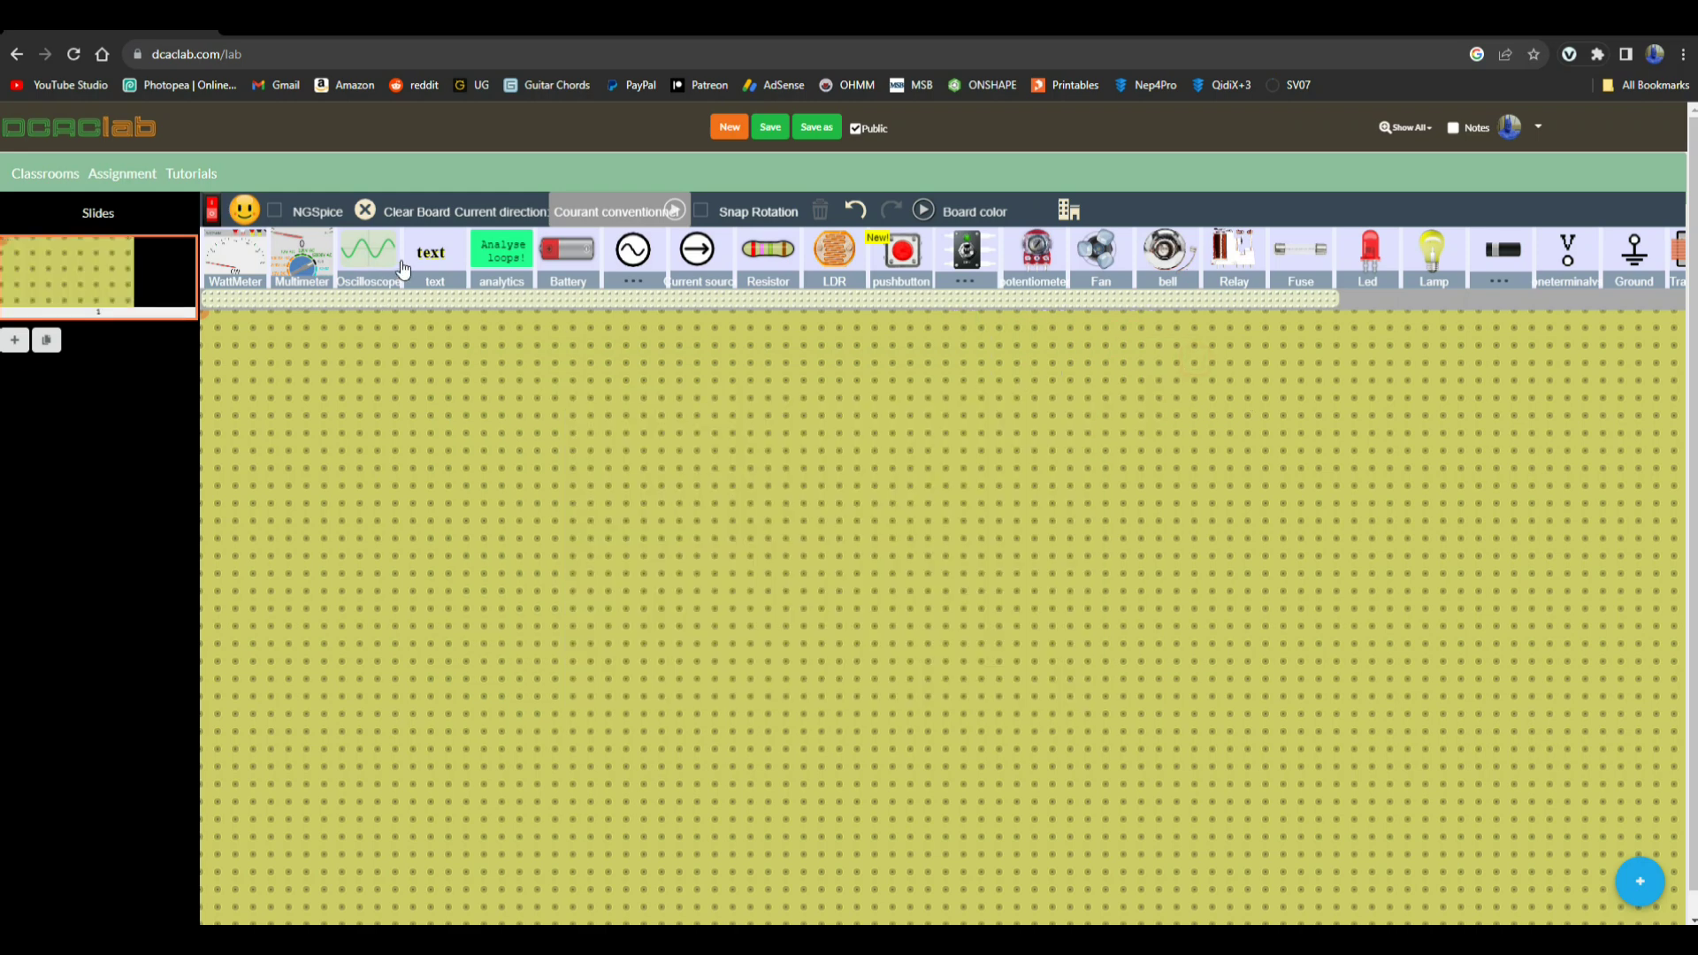
click(509, 258)
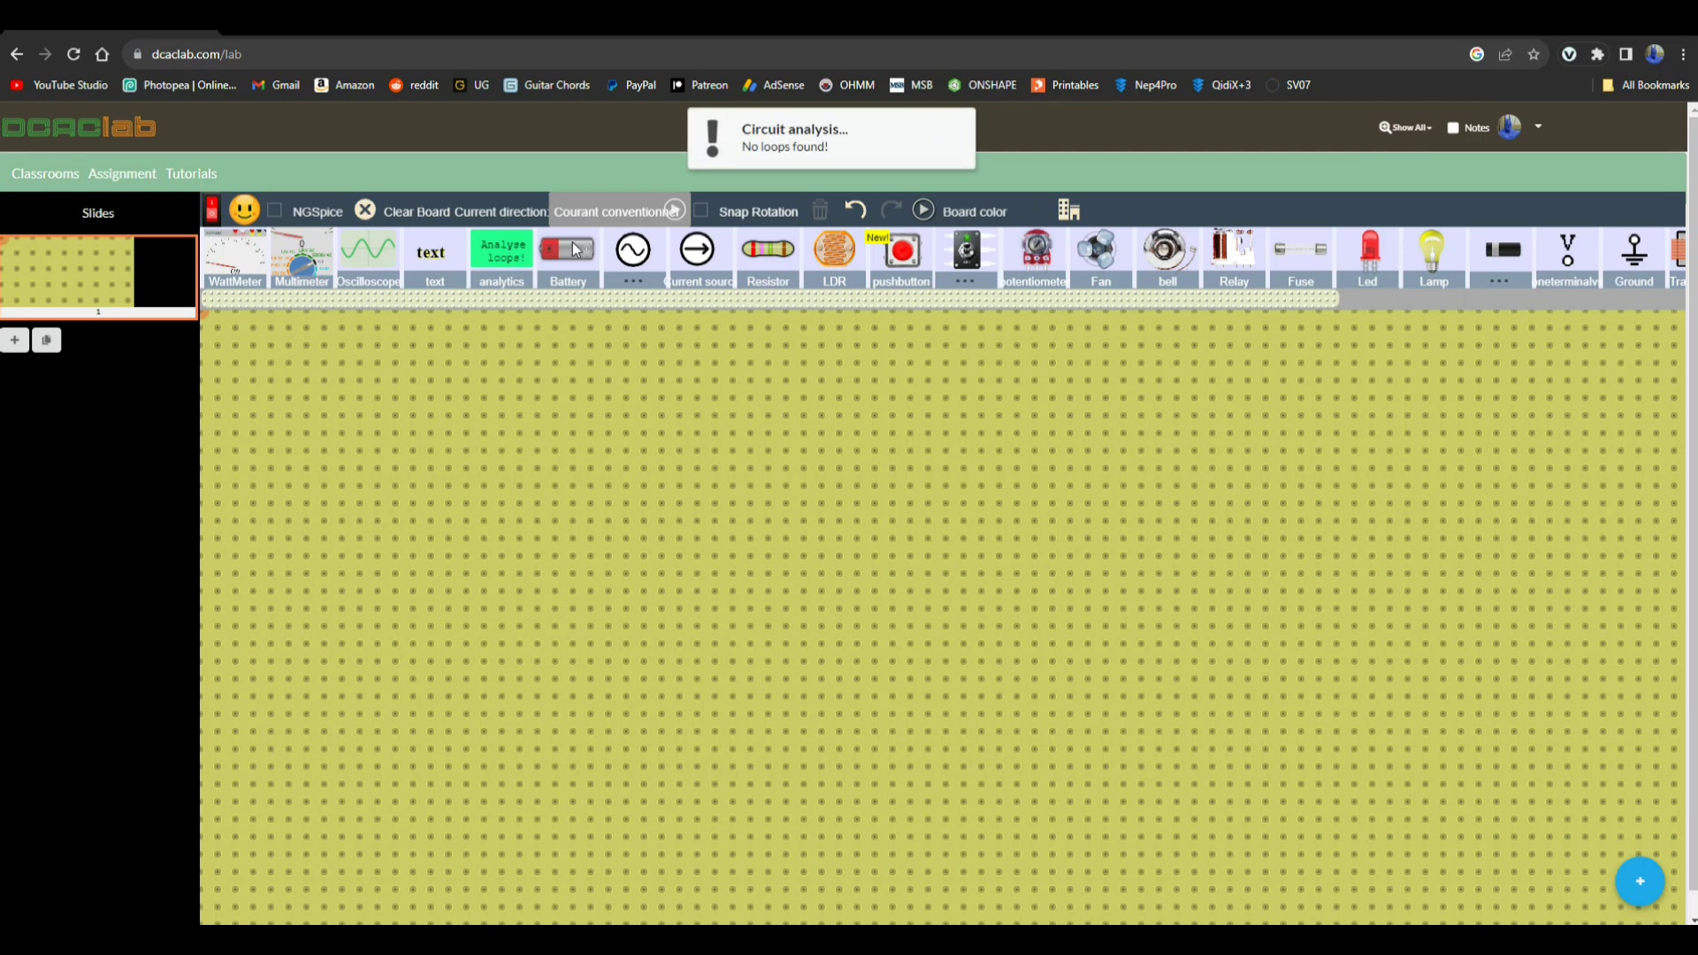
drag(569, 246, 837, 459)
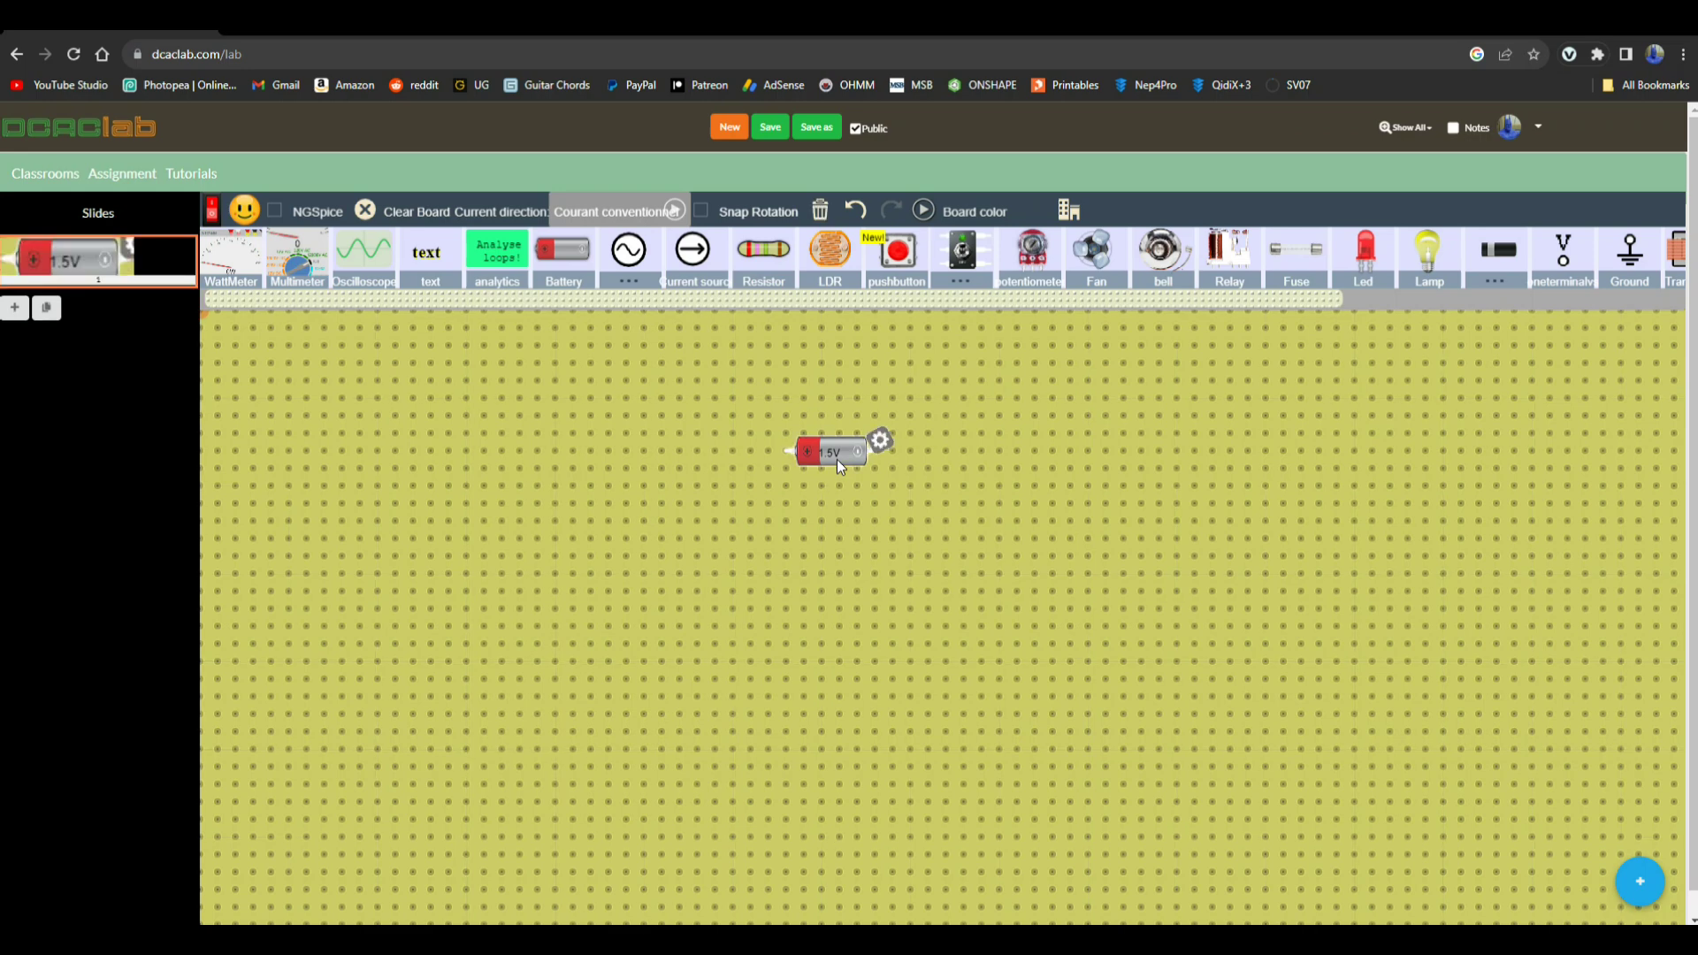
click(882, 441)
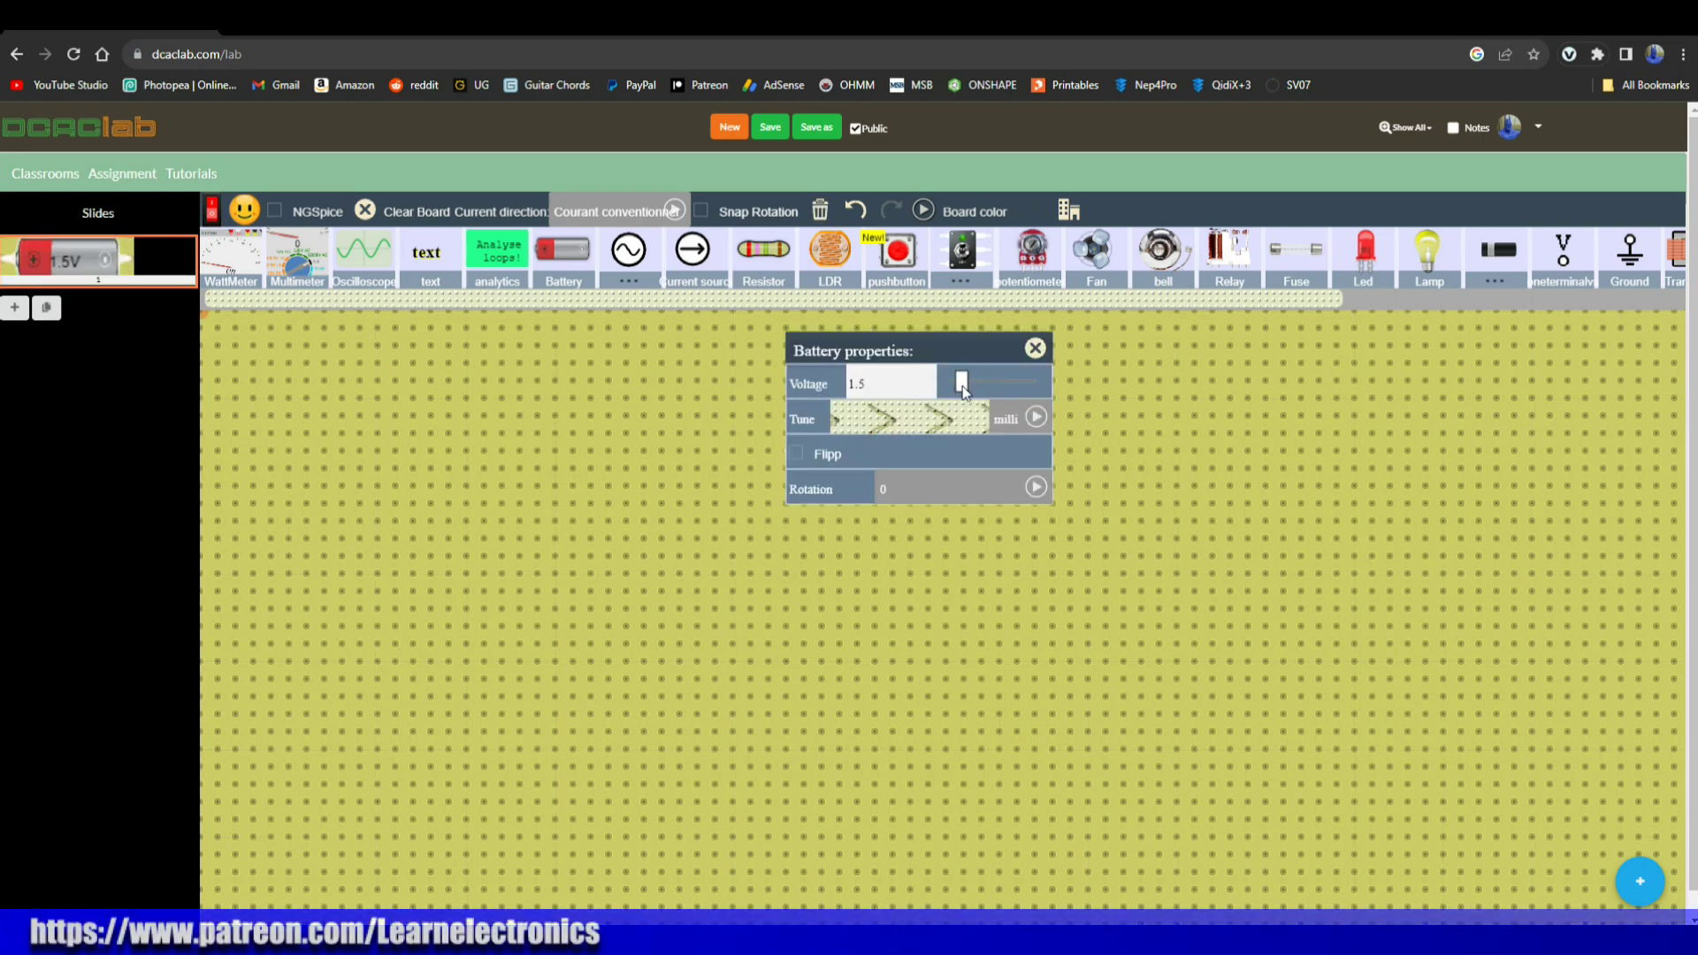
drag(962, 386, 1095, 420)
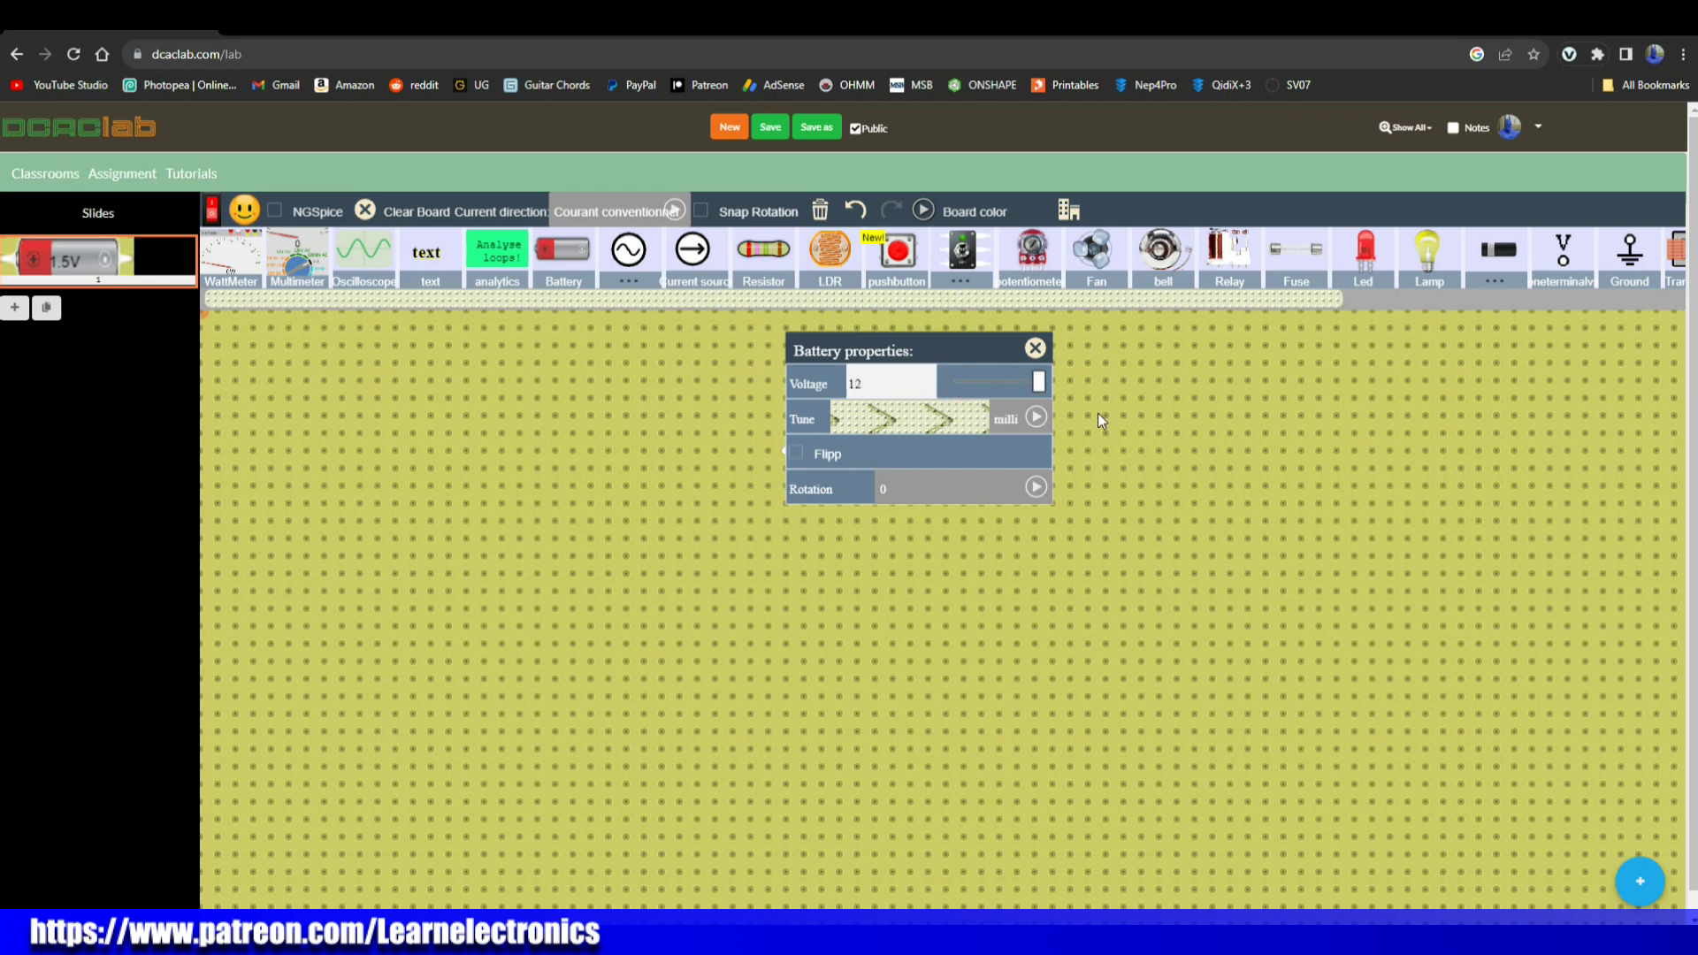
click(1100, 420)
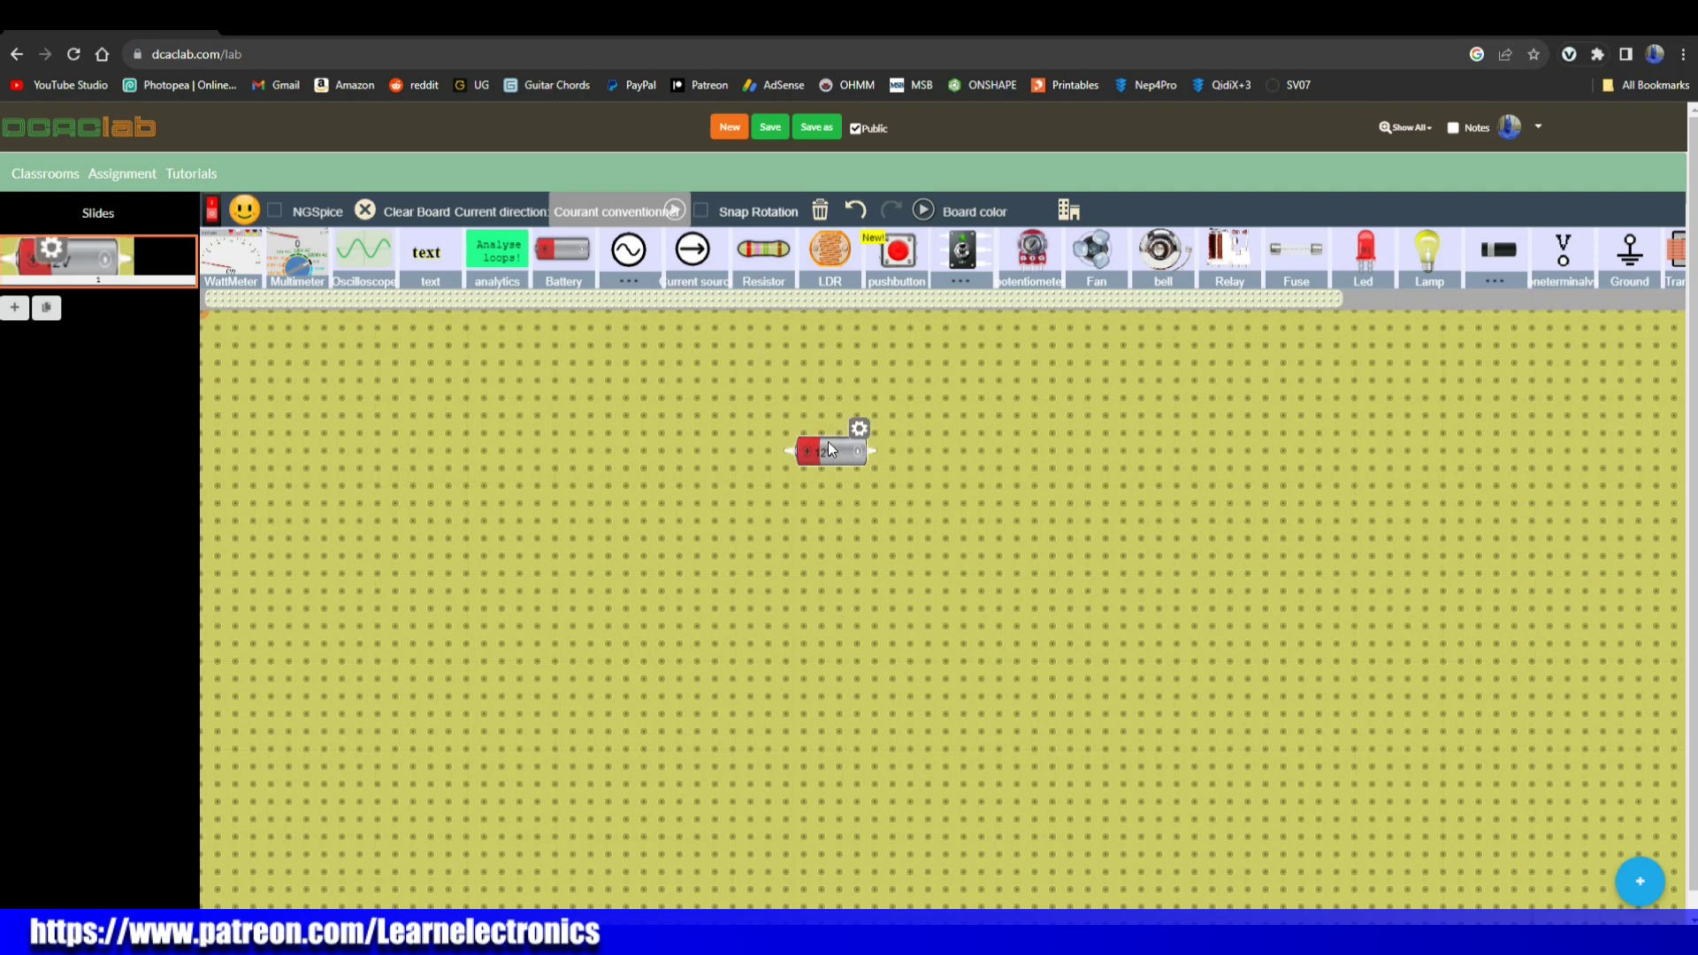
click(863, 427)
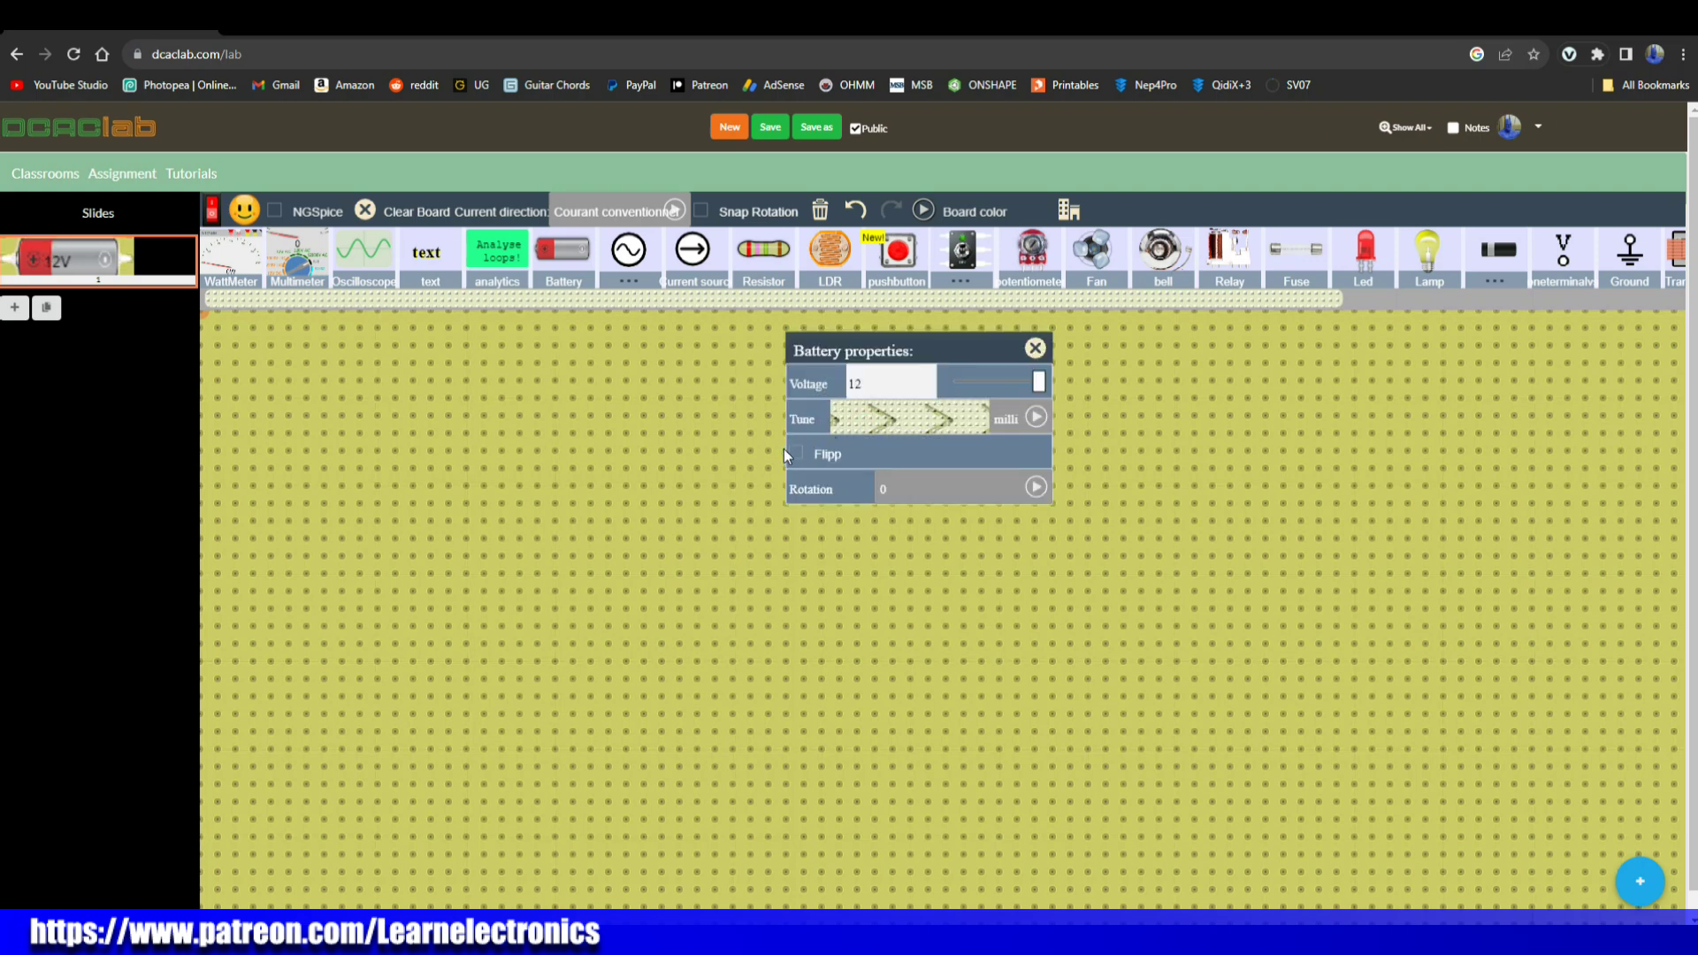
click(1035, 351)
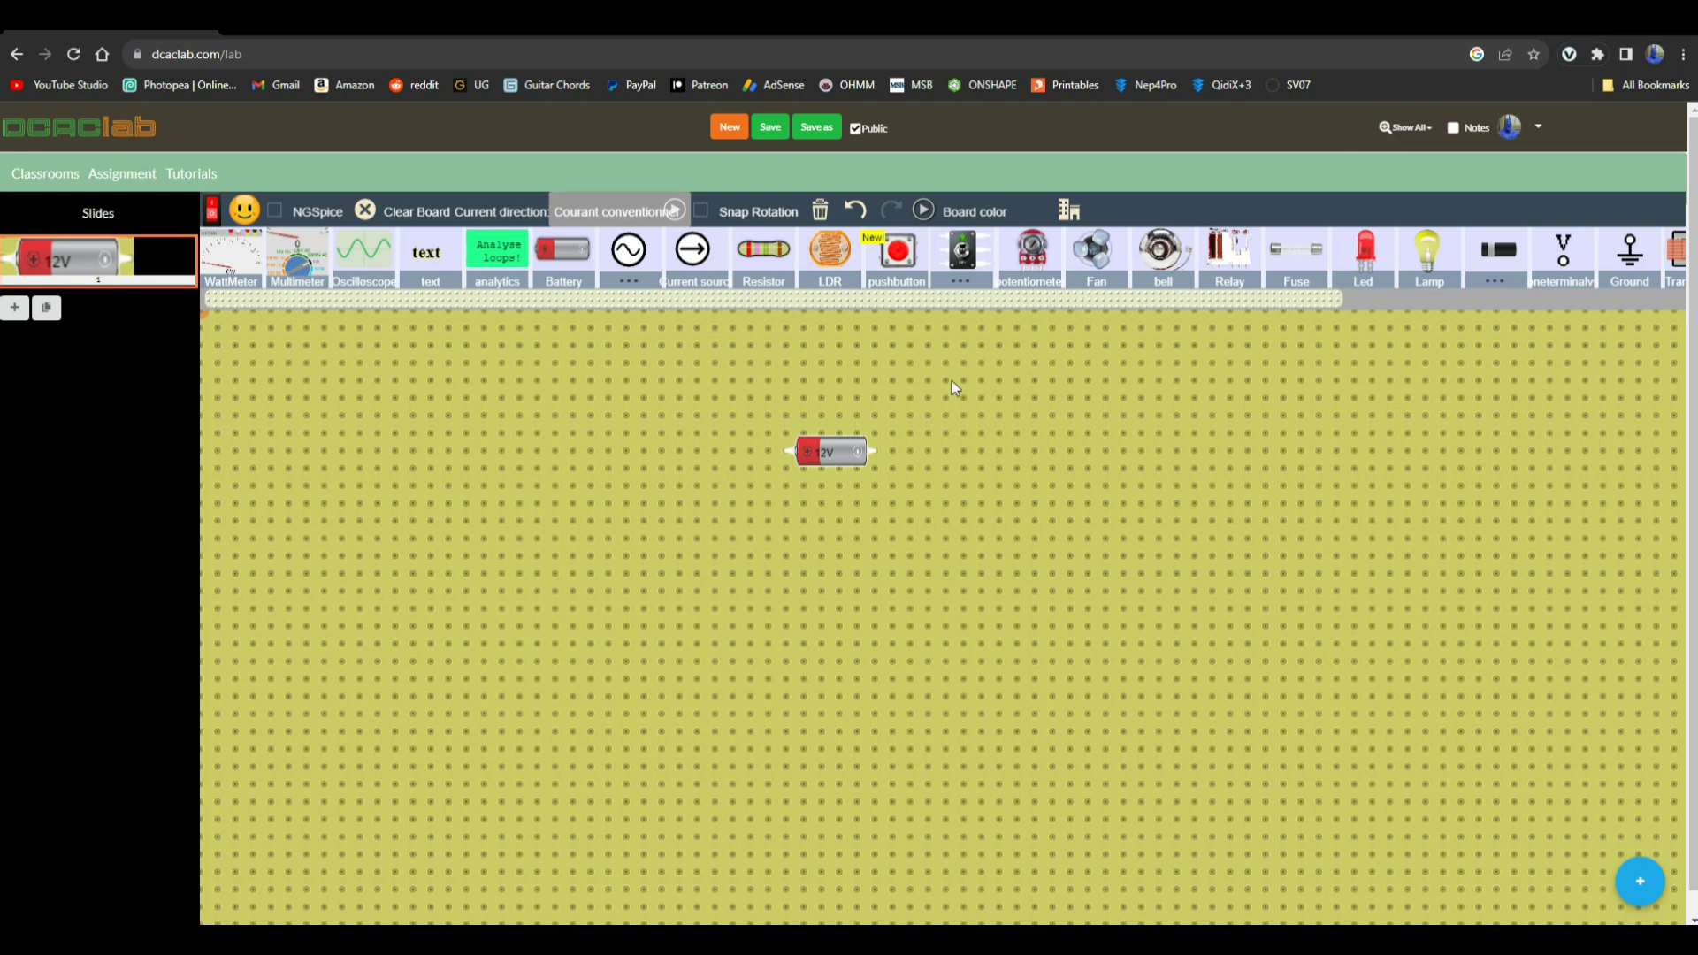
mouse_move(847, 453)
key(Delete)
click(621, 281)
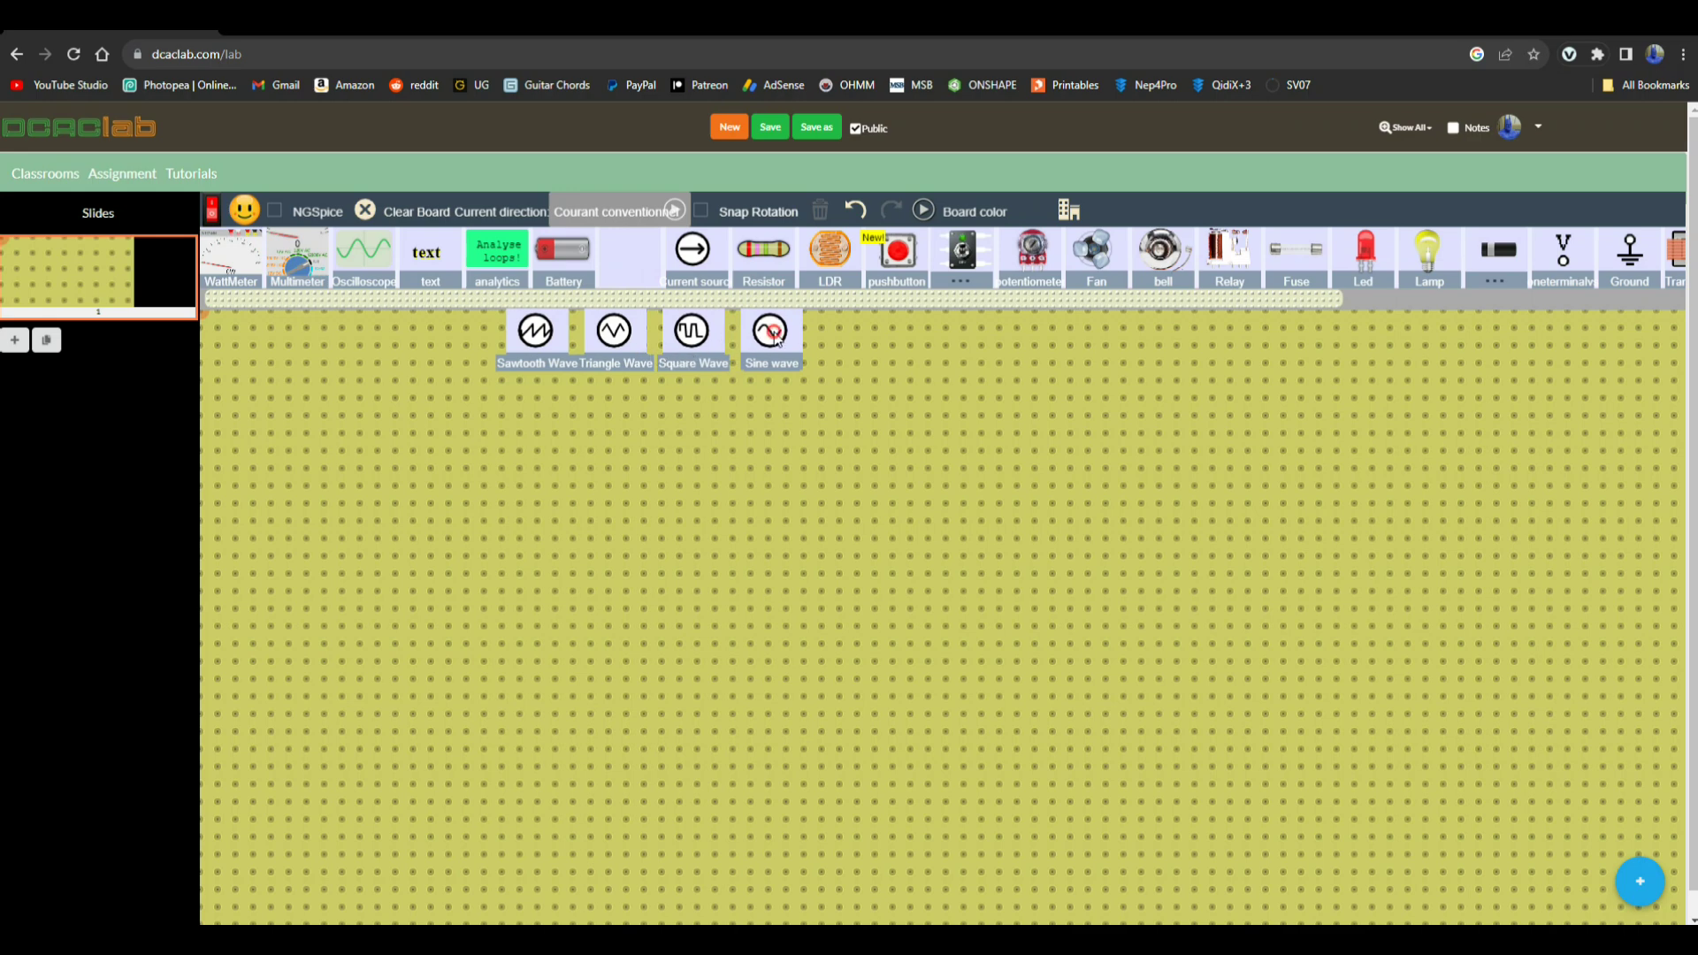
drag(770, 333, 673, 494)
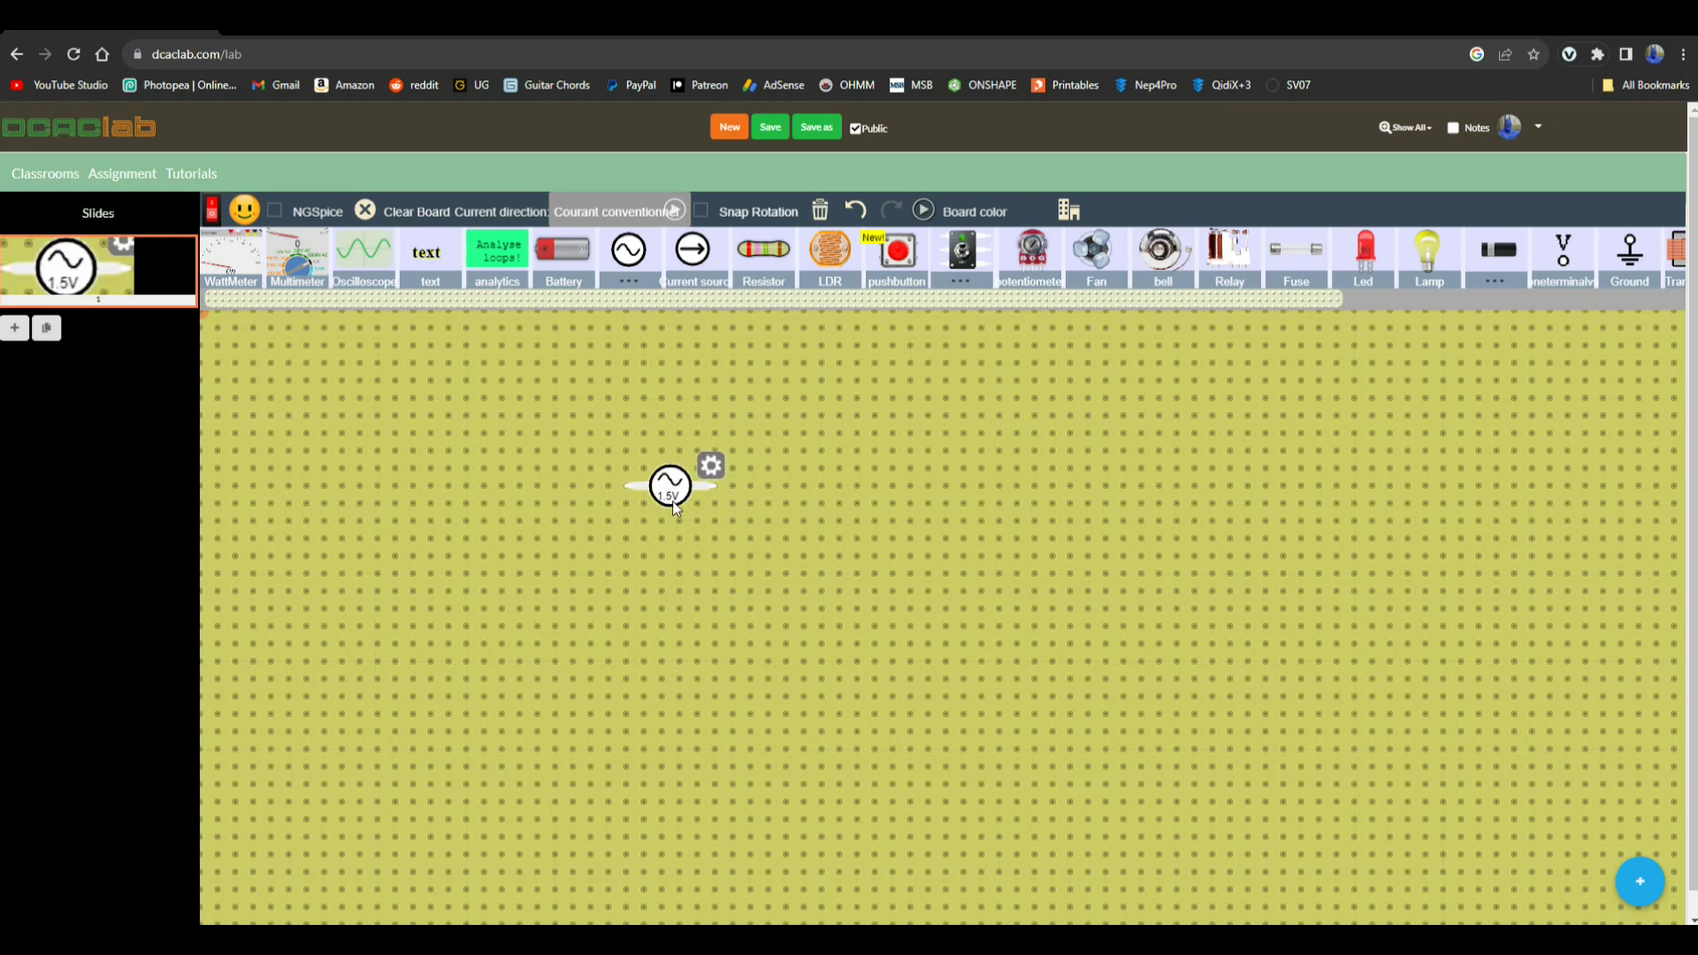
click(711, 467)
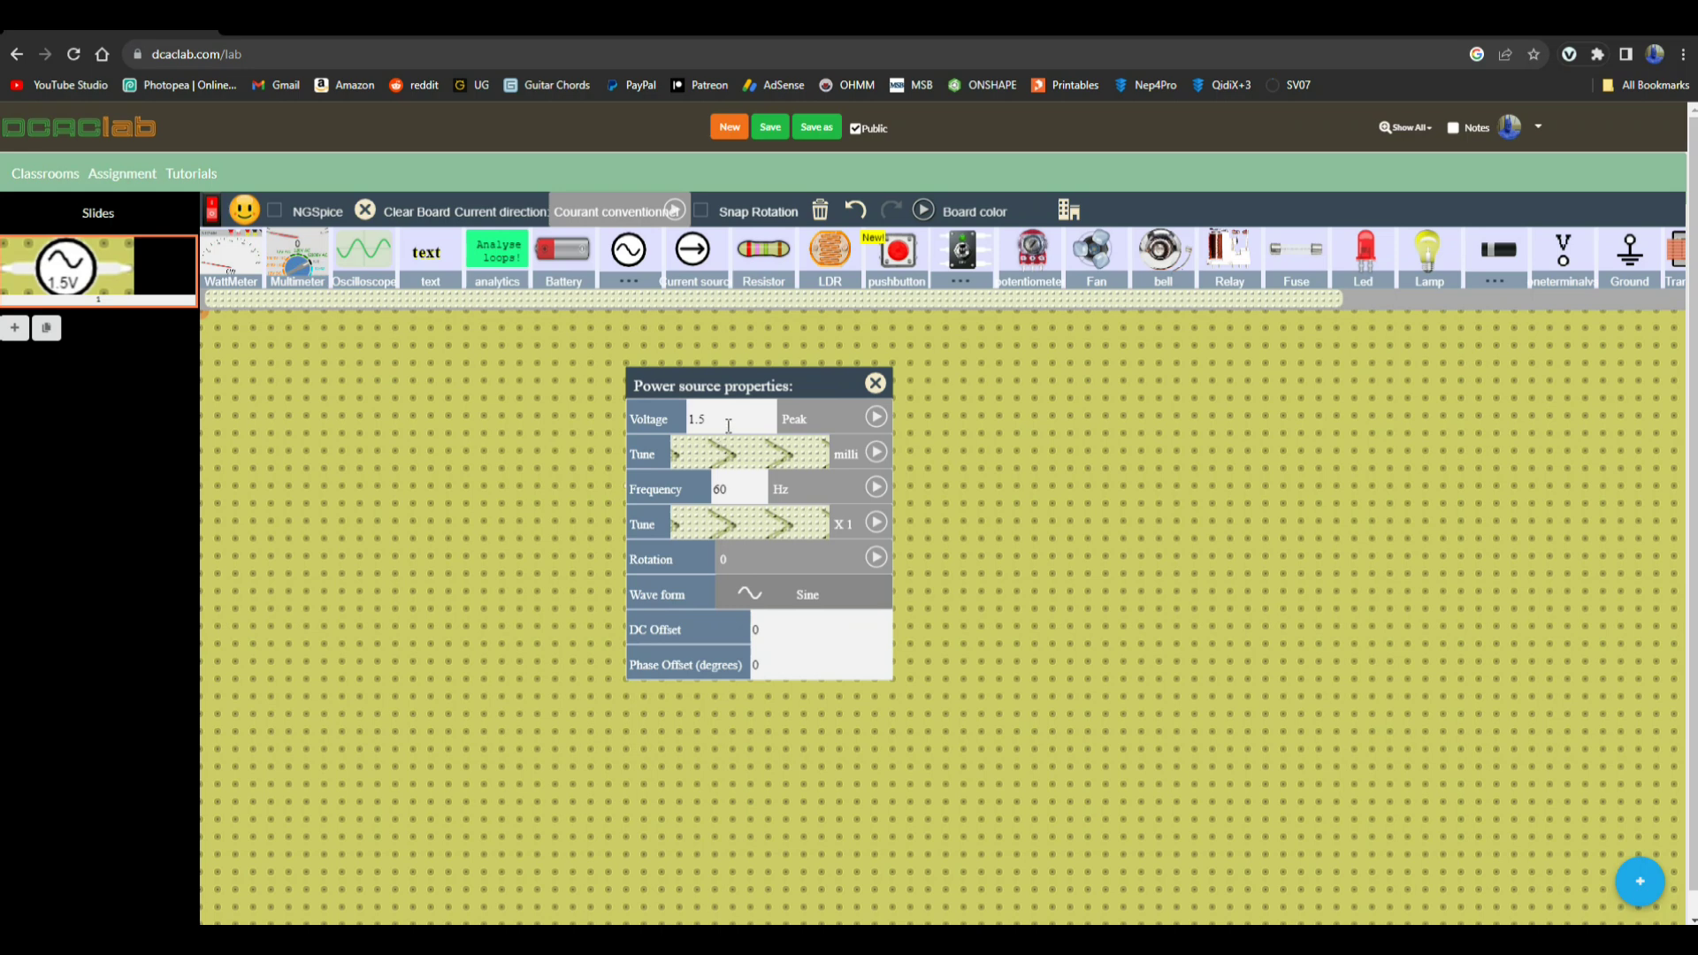
double_click(692, 428)
text(5)
double_click(705, 497)
text(2000)
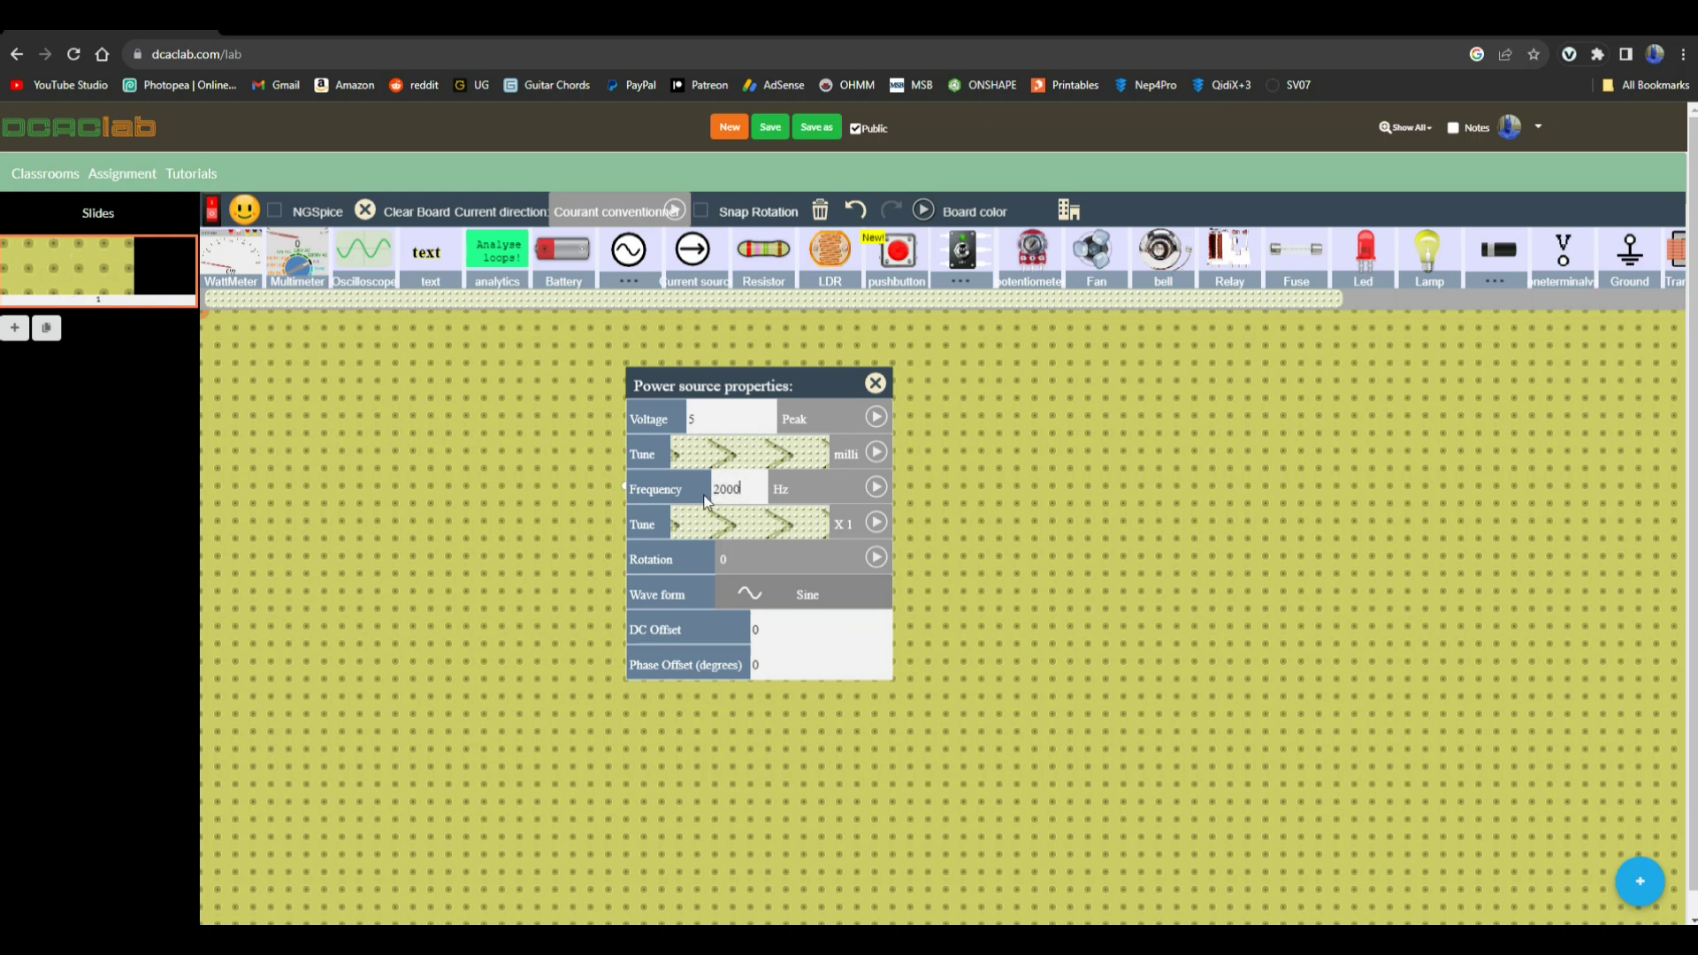
click(876, 384)
mouse_move(675, 488)
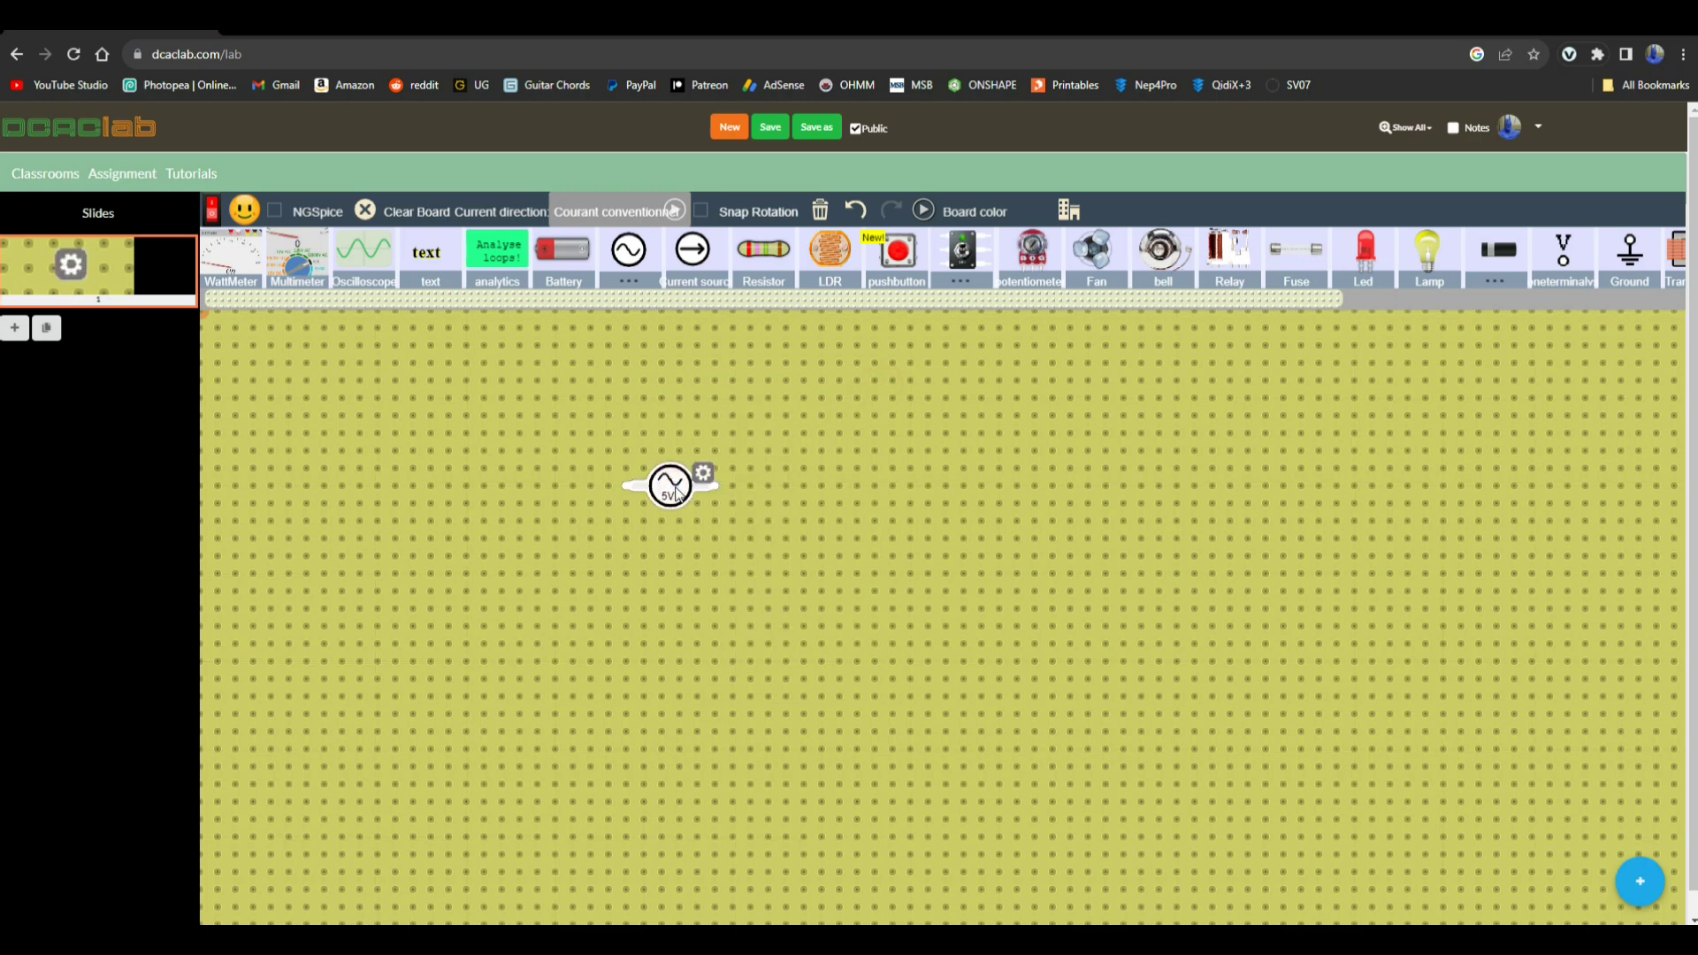
key(Delete)
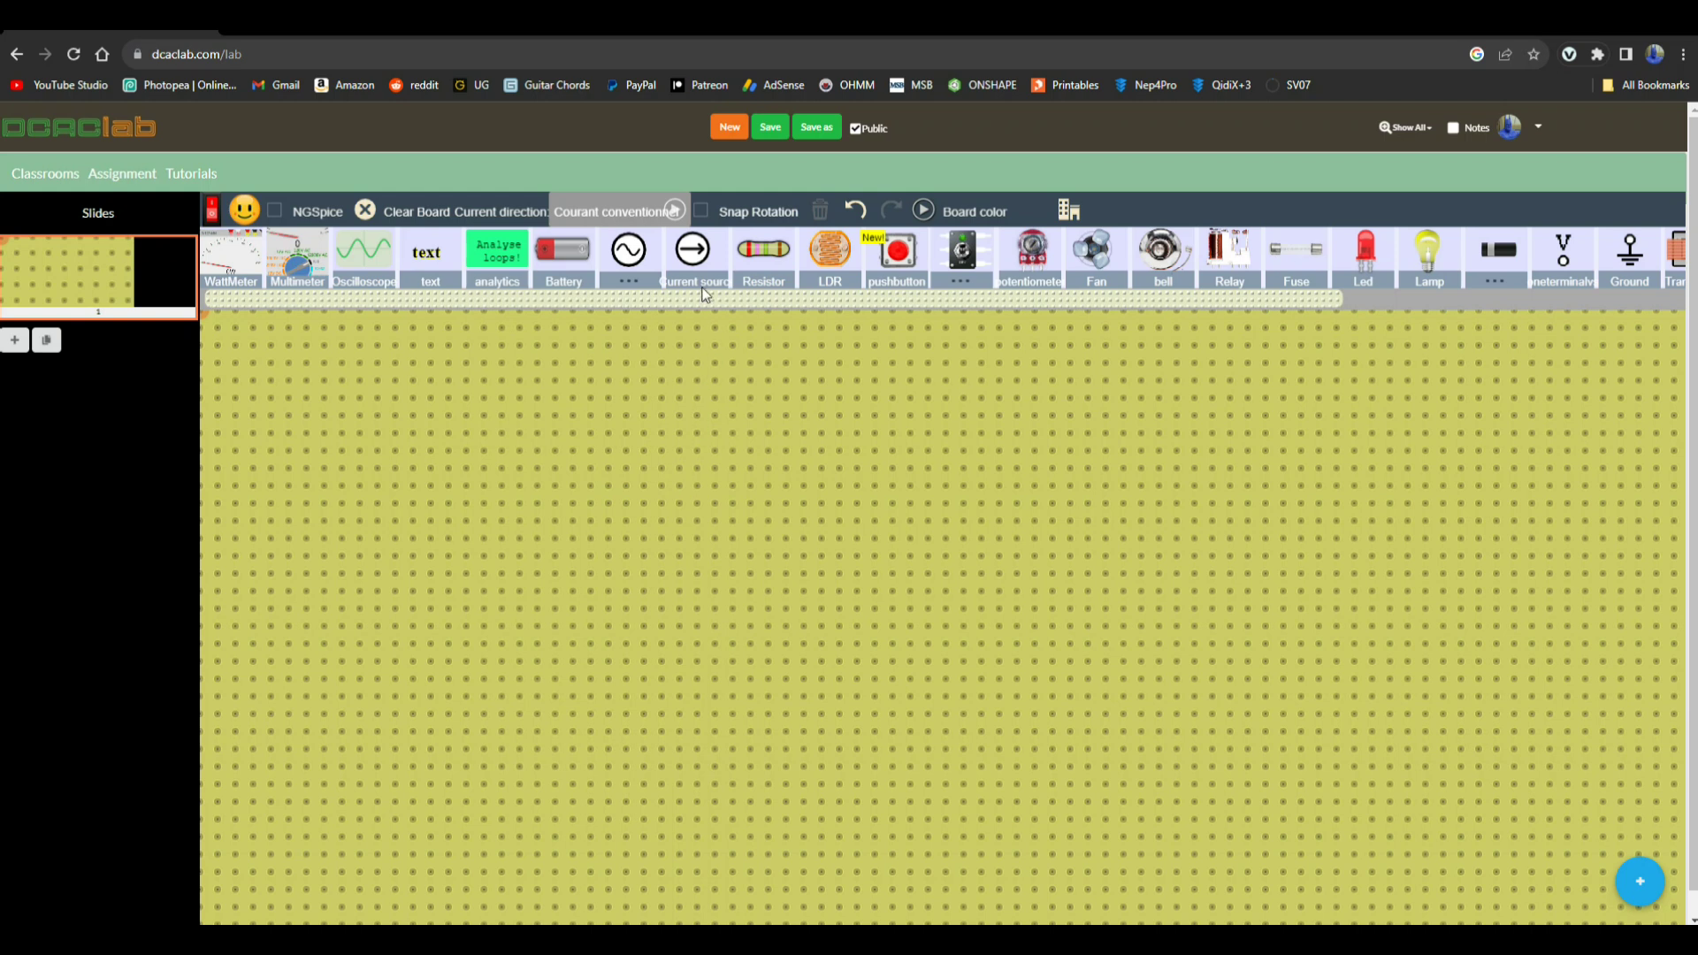
Place a current source, view its properties, then delete it.
drag(705, 292, 678, 410)
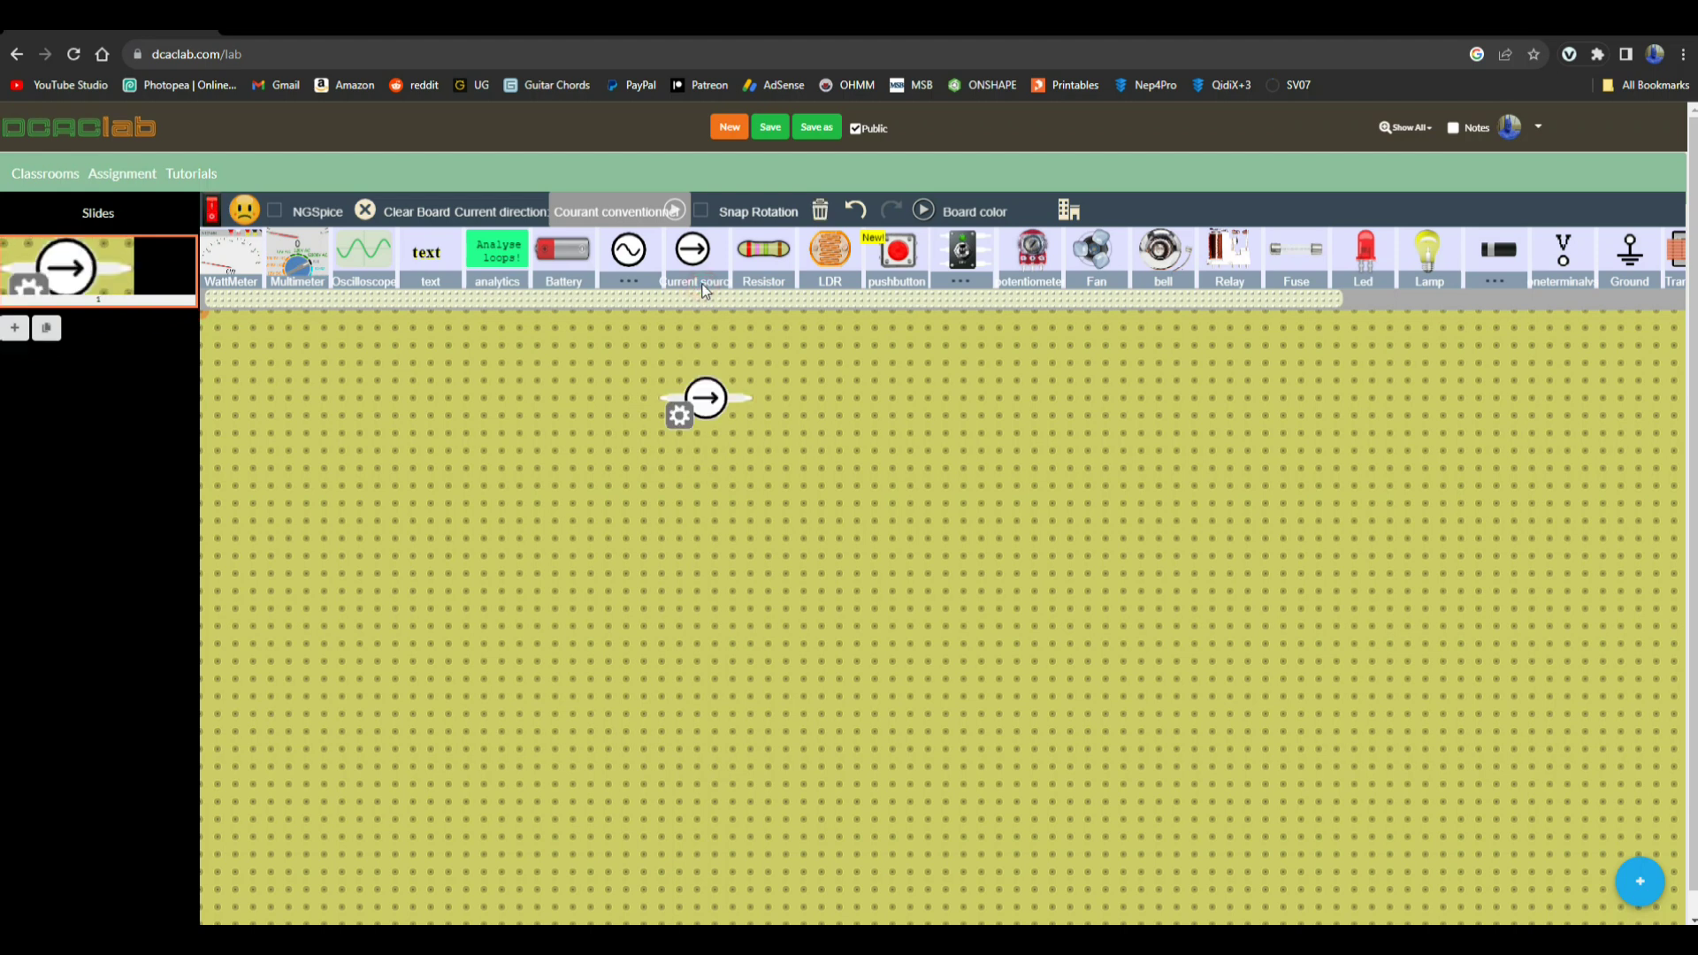
click(678, 412)
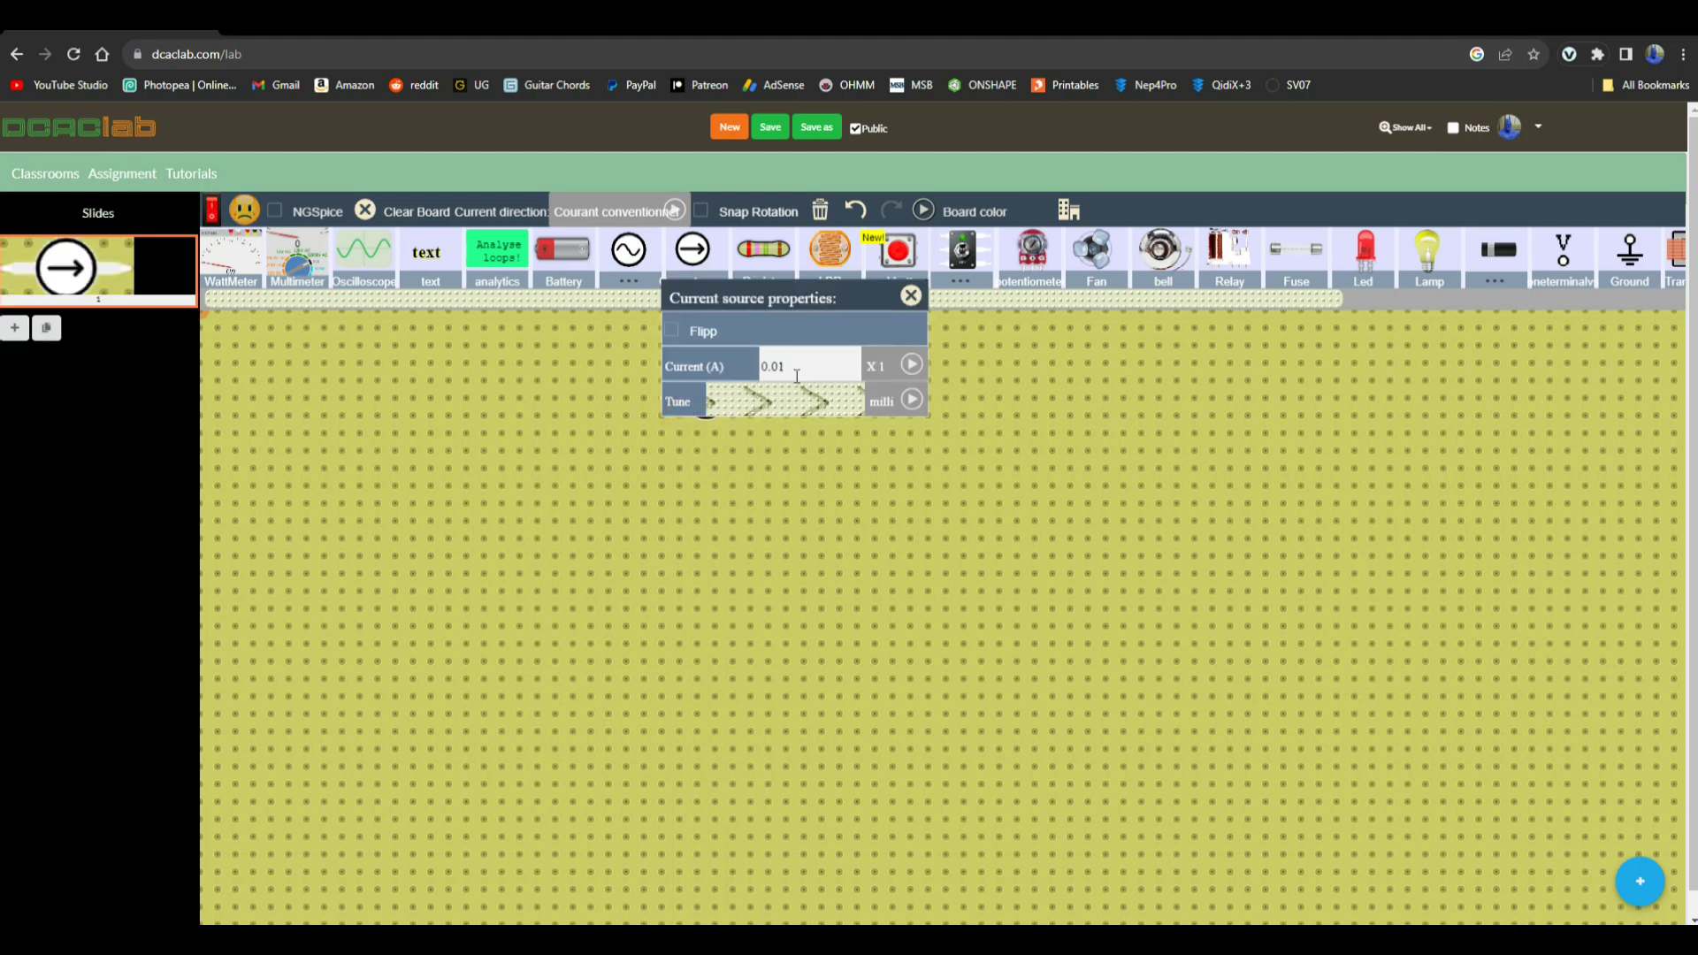
click(910, 296)
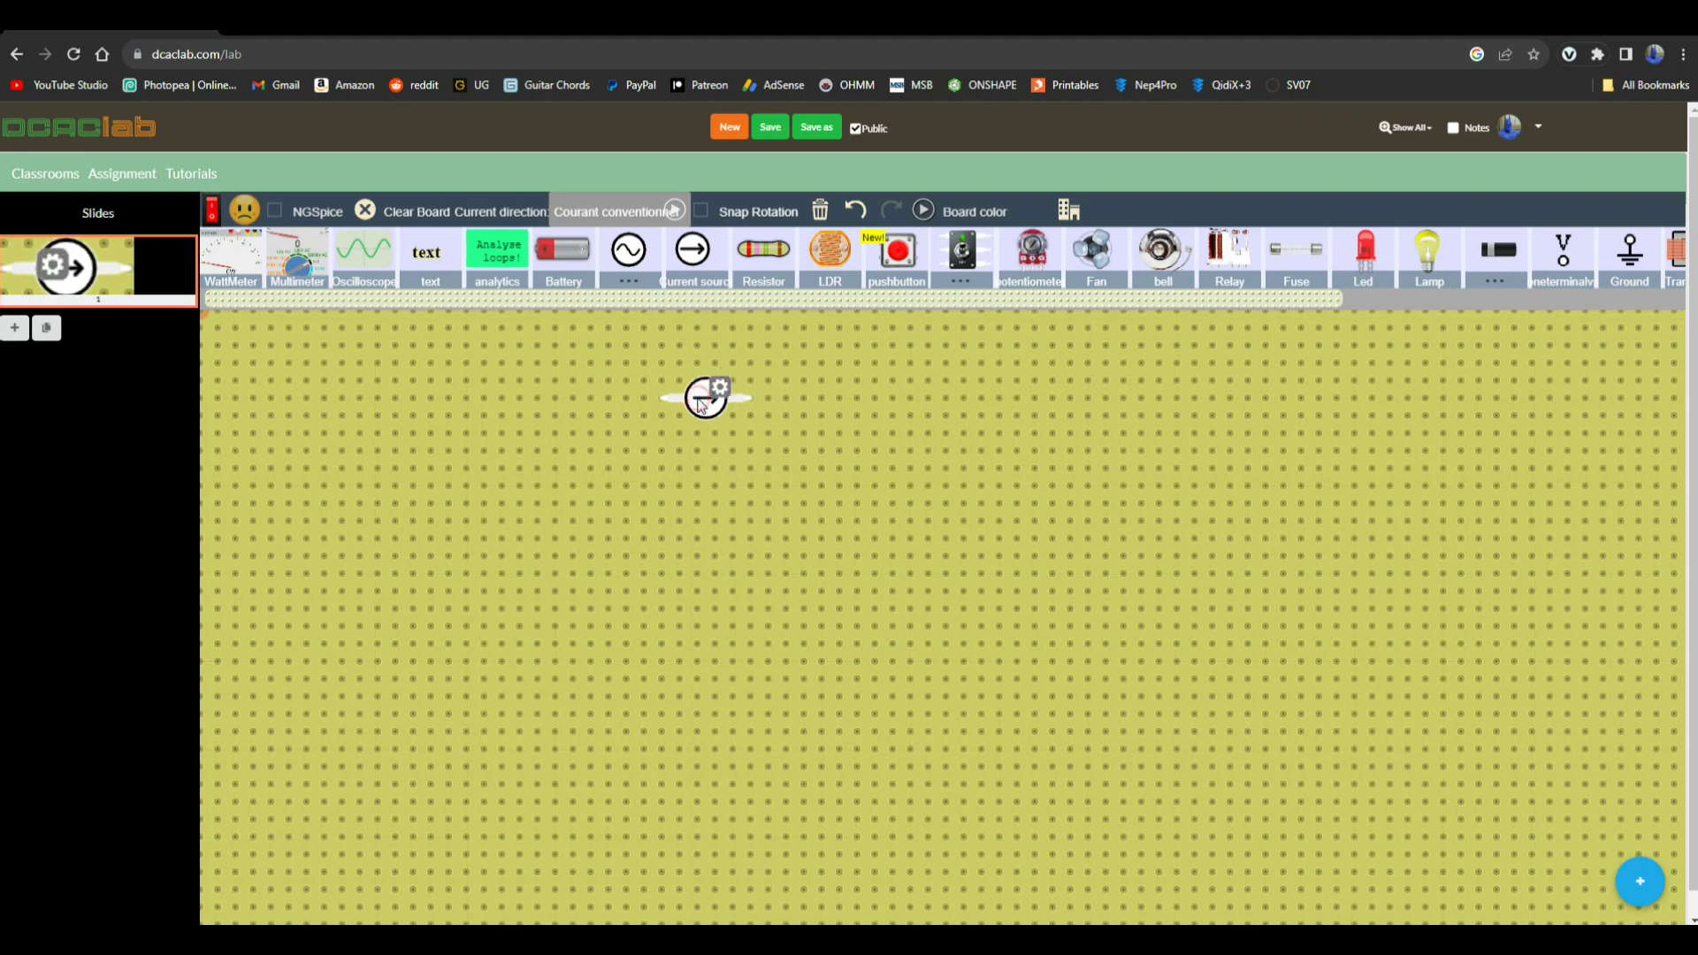
key(Delete)
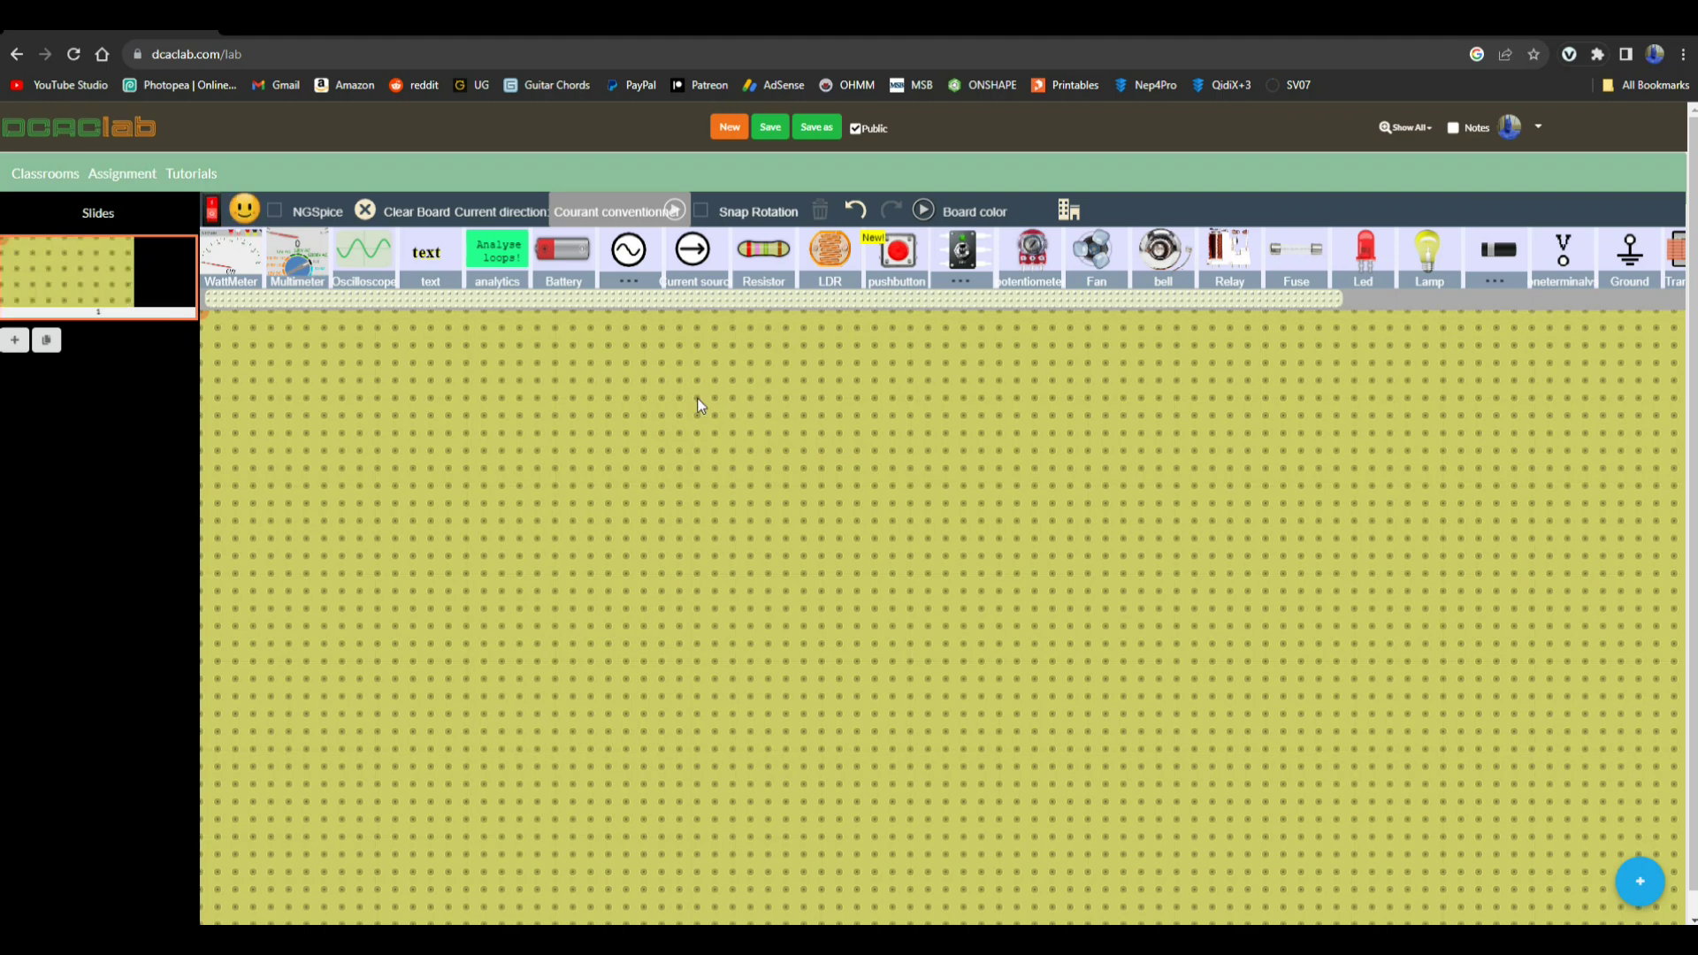
Add a resistor with red-red bands, trying multiplier x10² then x10¹.
click(771, 257)
click(752, 417)
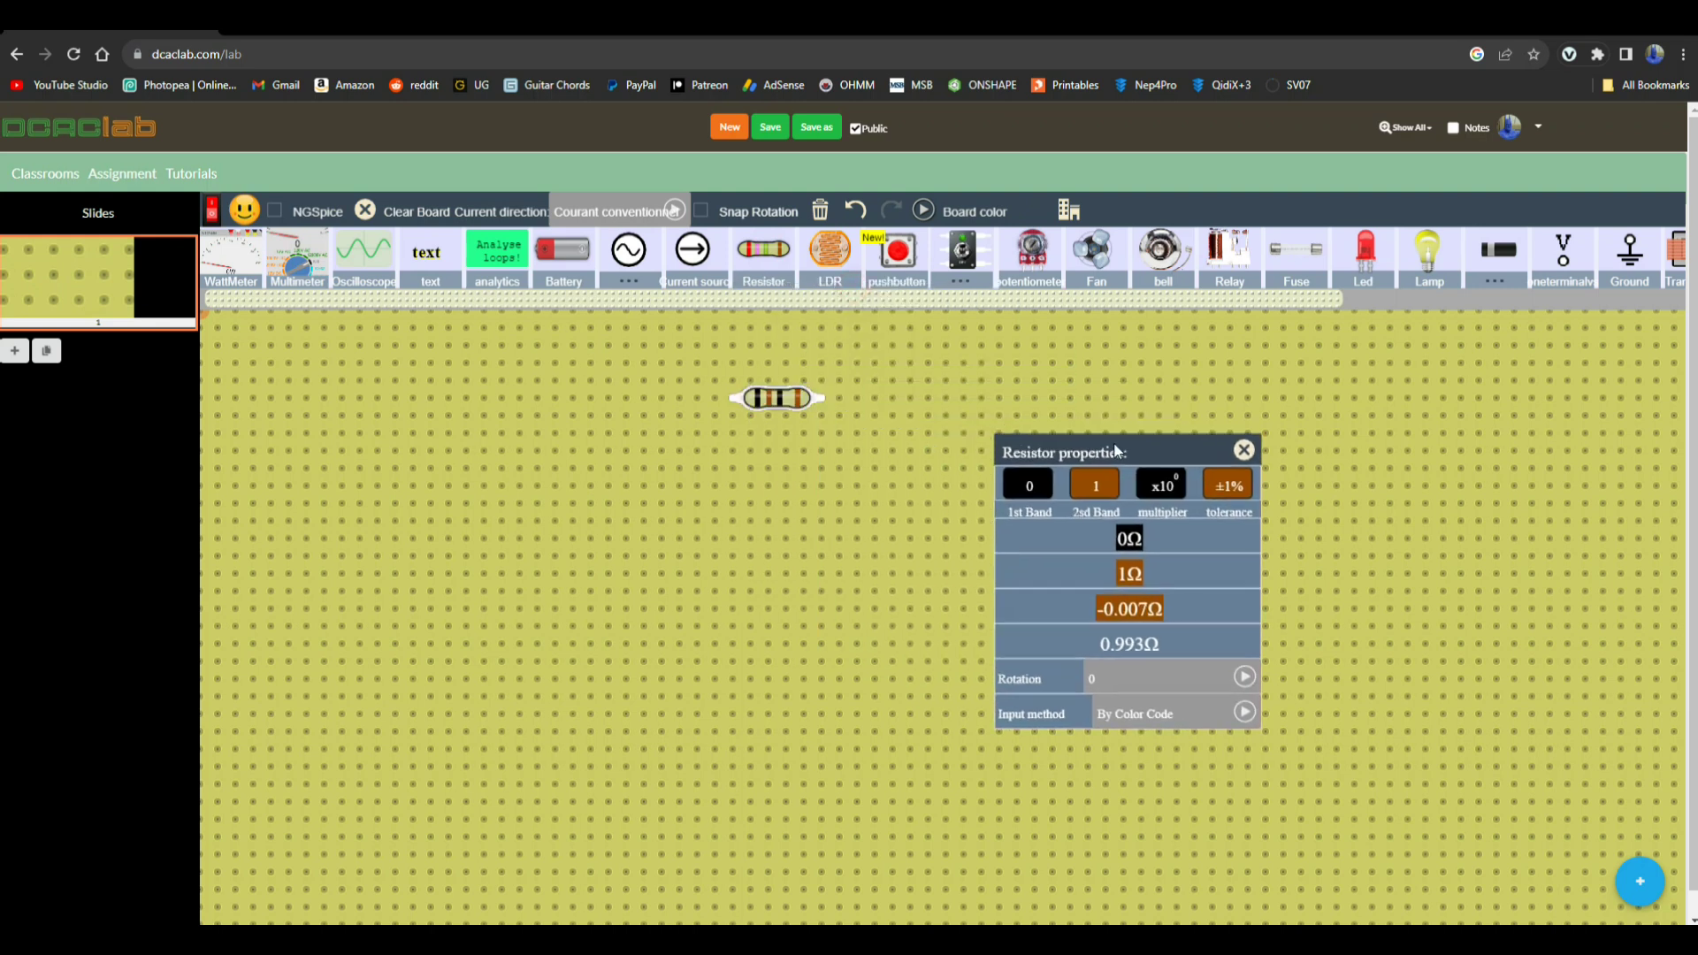
click(1026, 484)
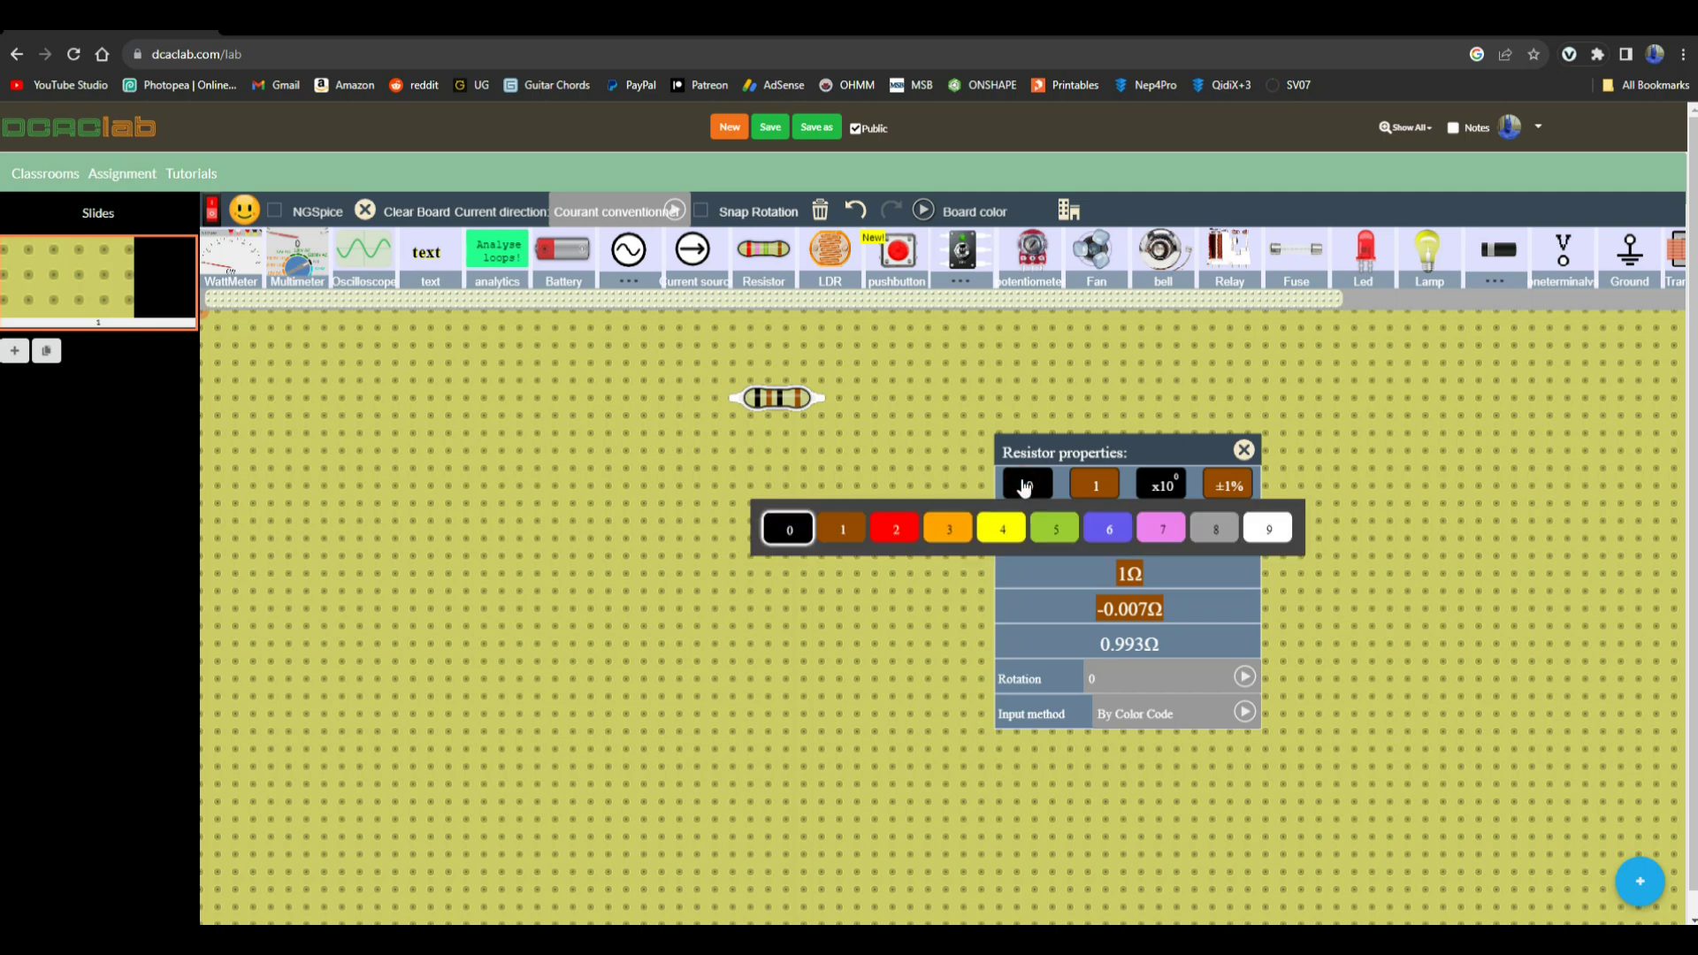
click(891, 535)
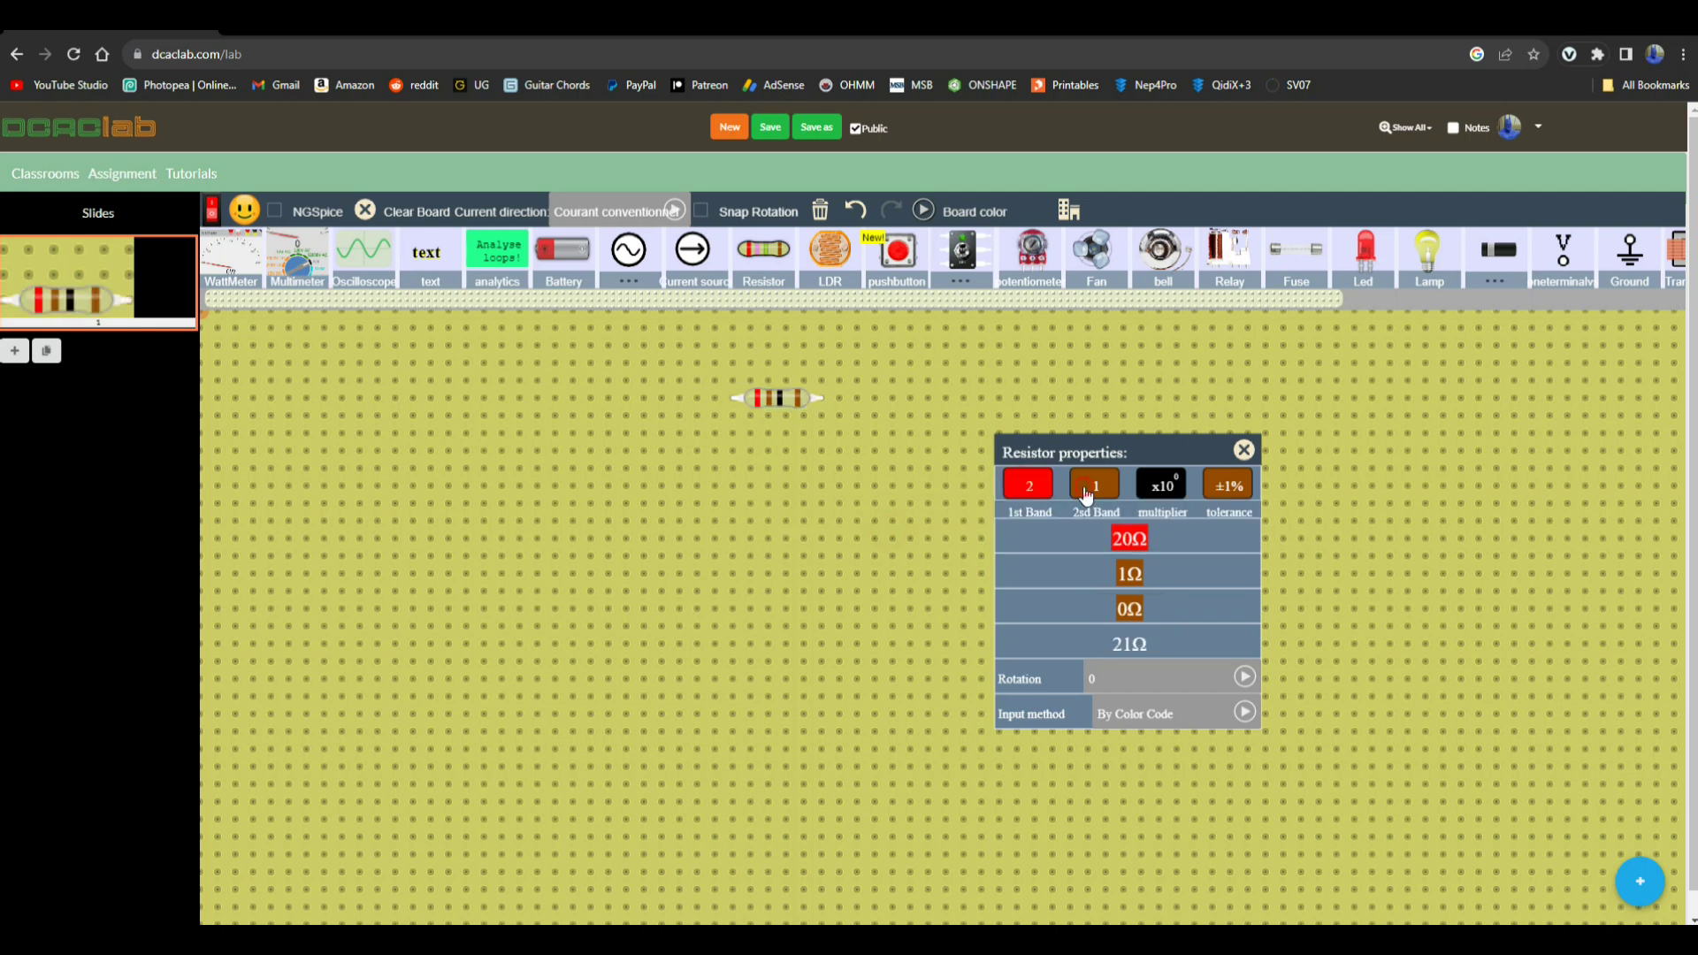
click(1087, 492)
click(972, 535)
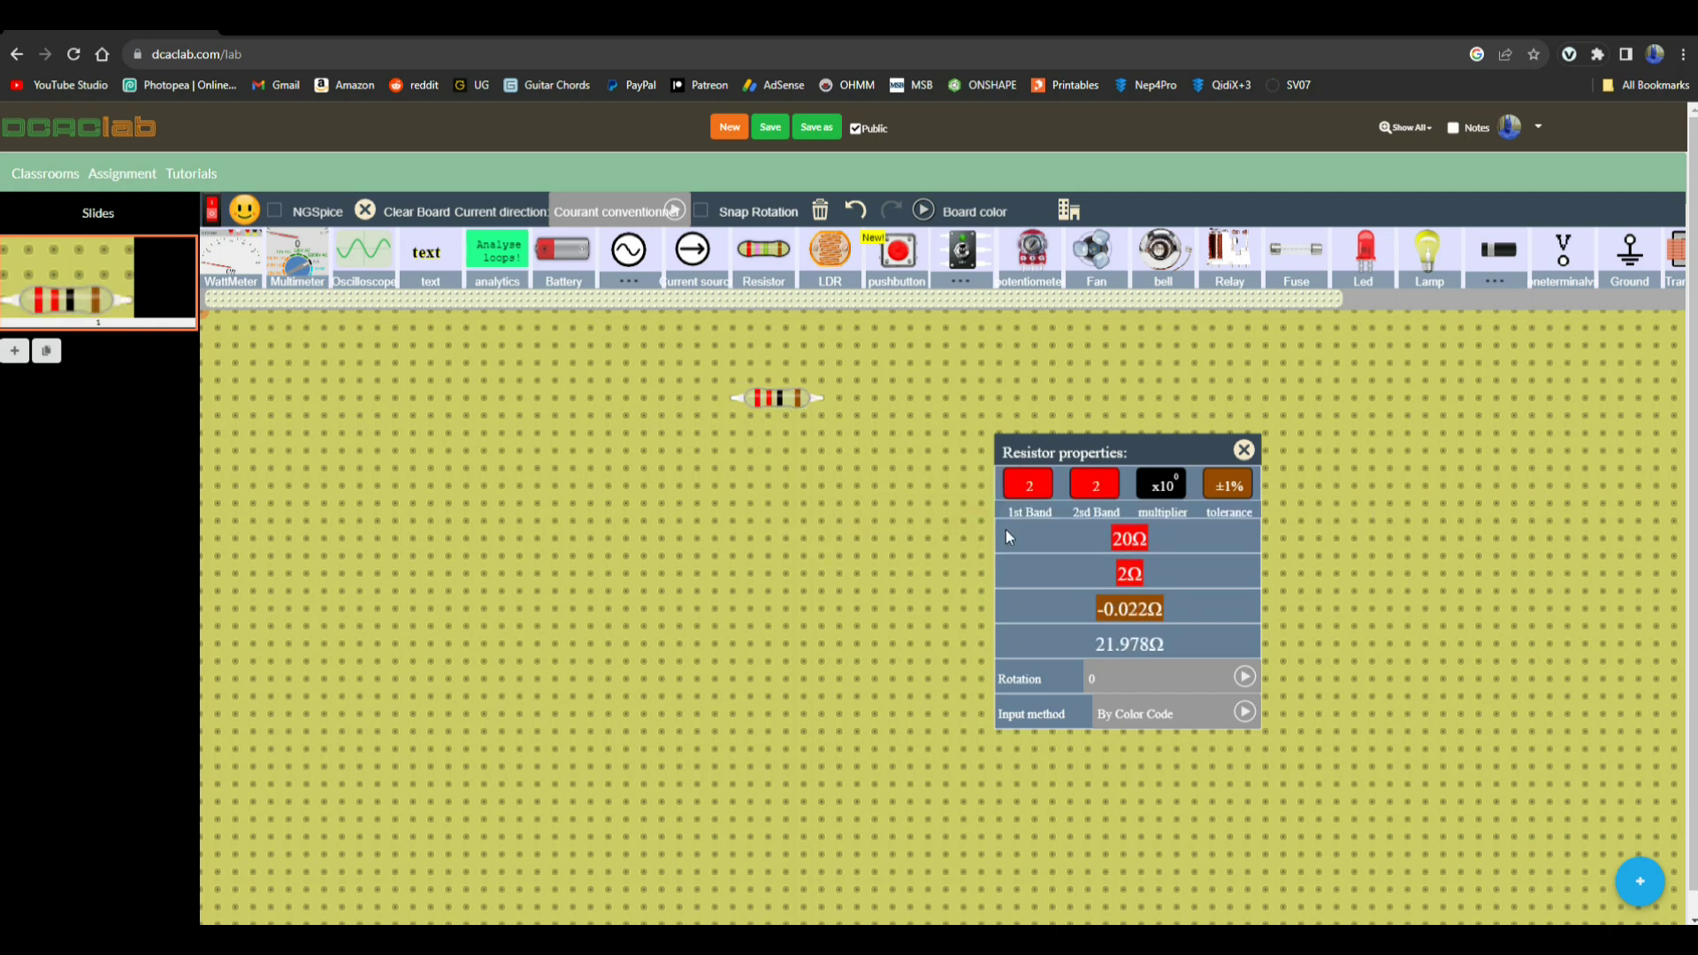
click(1157, 488)
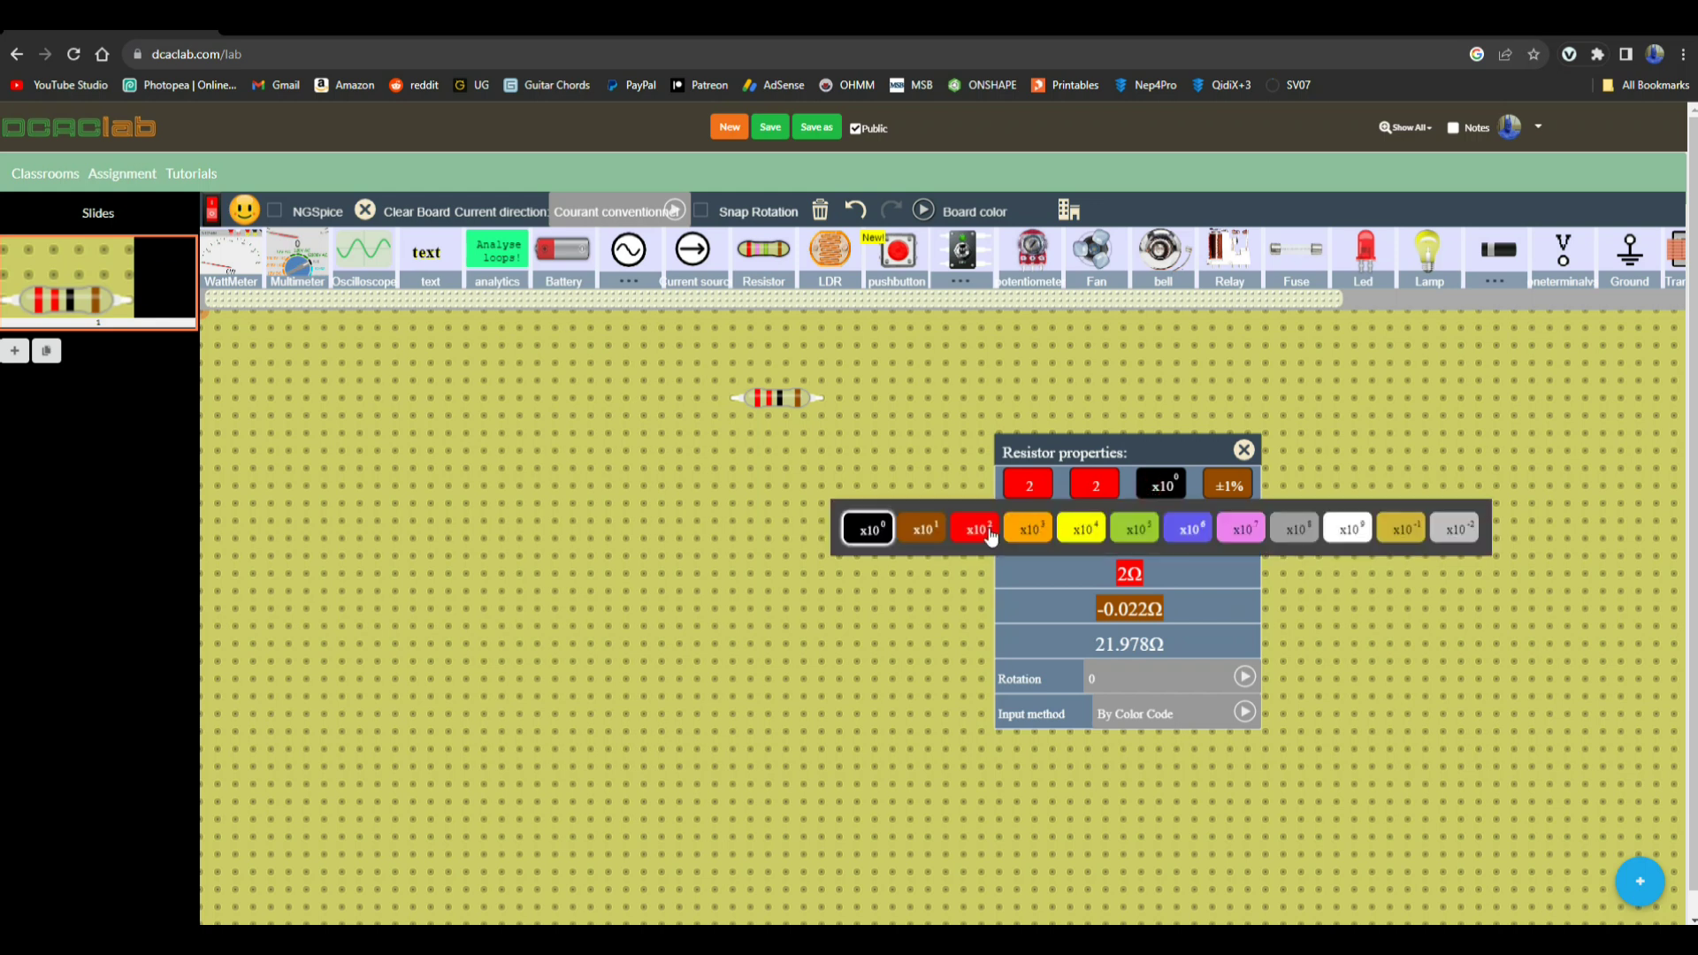
click(990, 535)
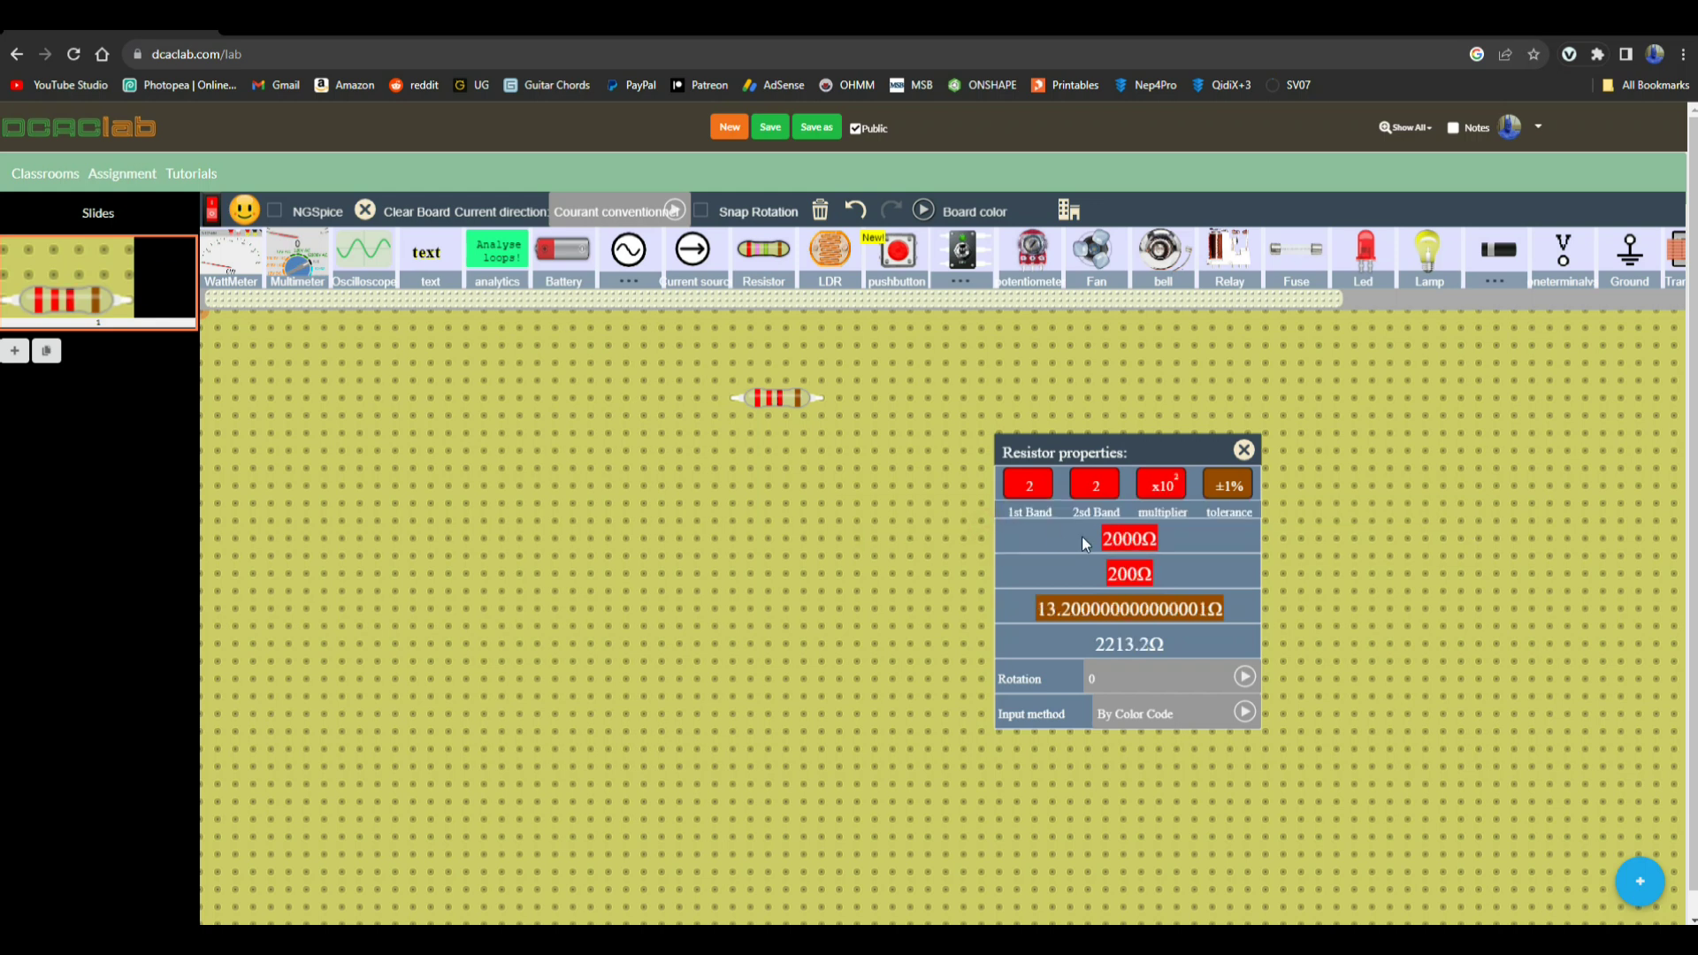
click(1158, 488)
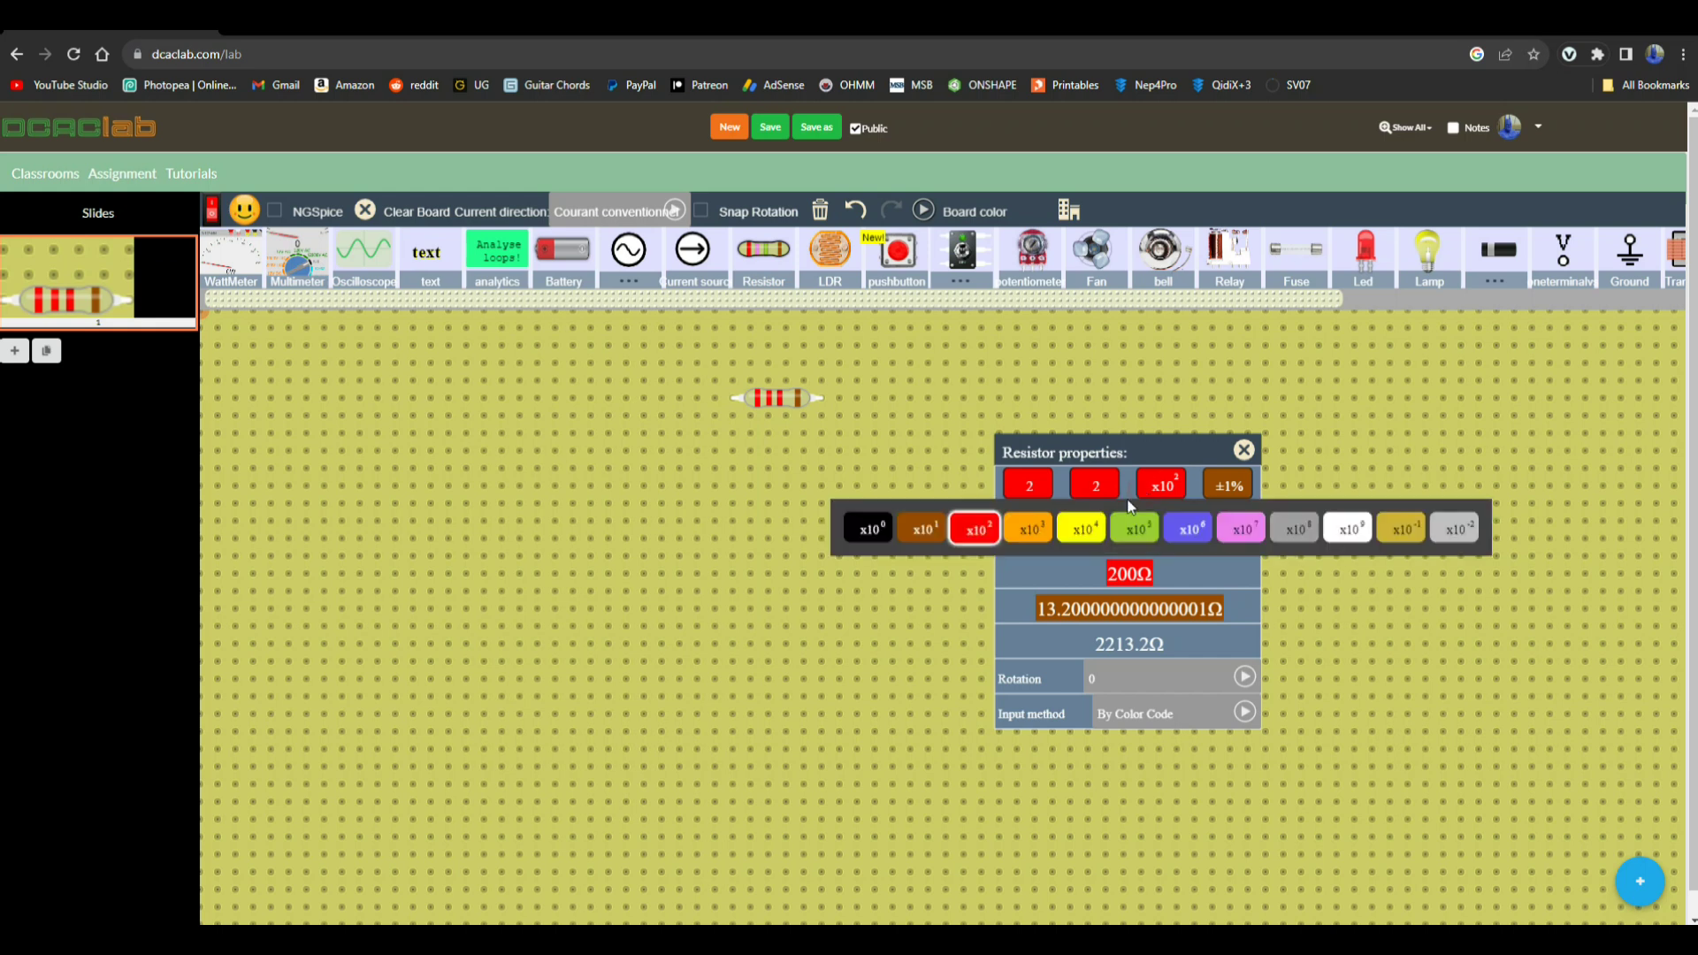
click(926, 530)
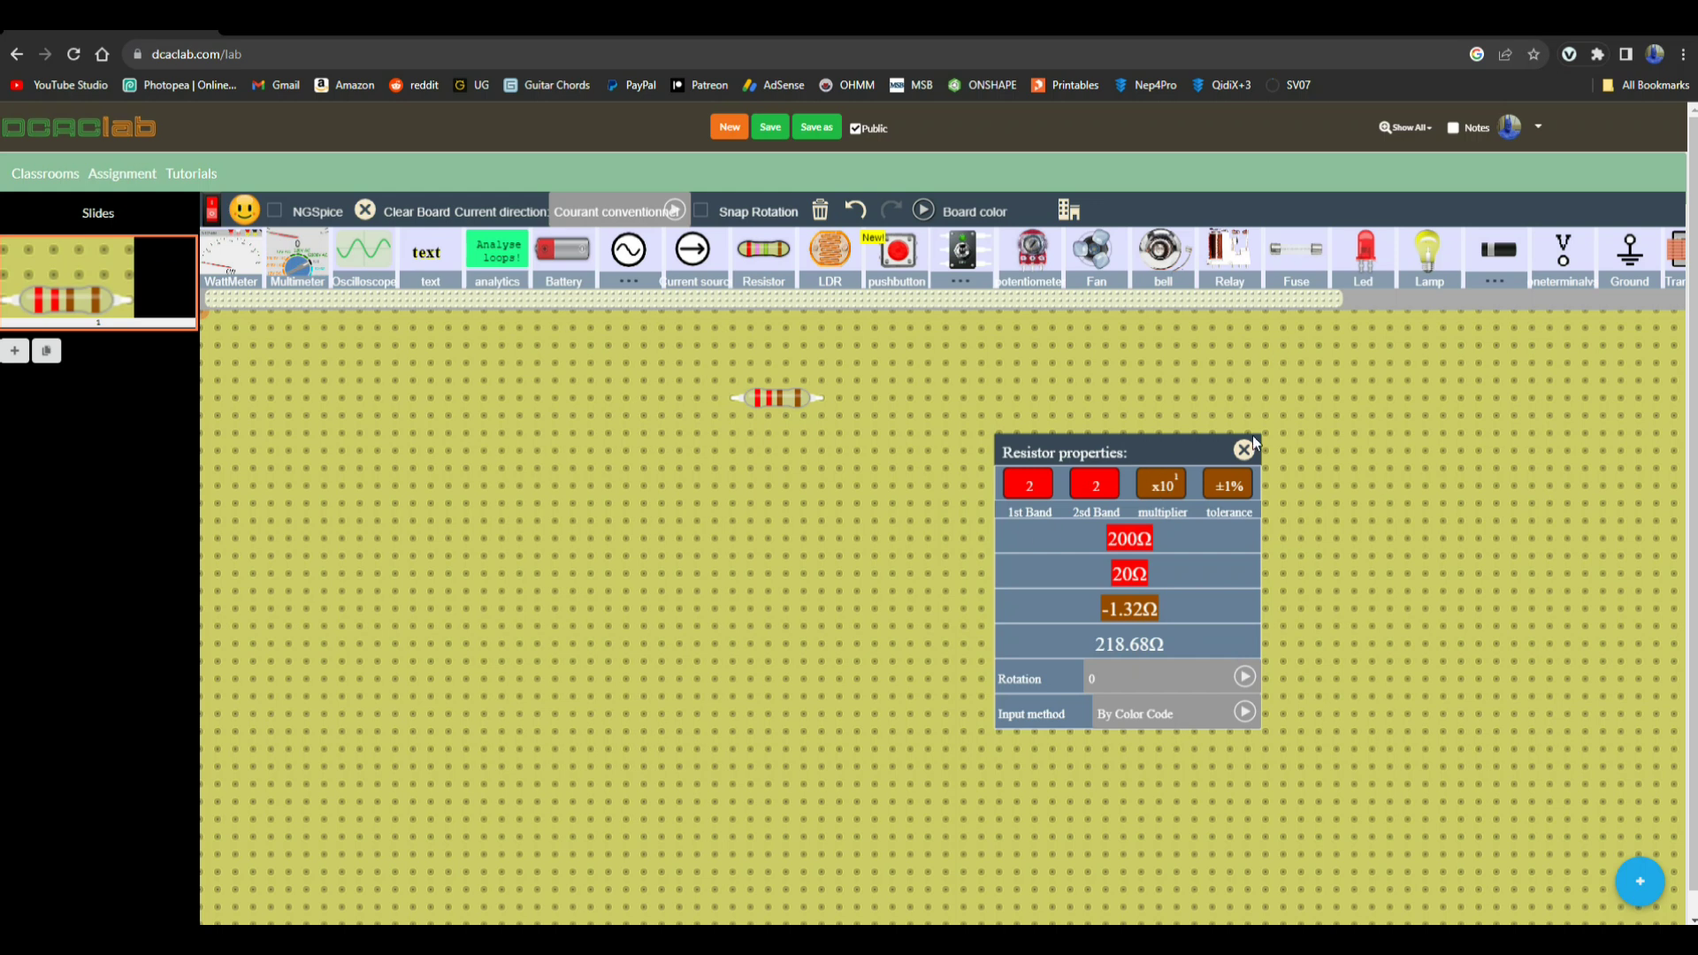
Switch the resistor's input method to By Text and enter 1.5 kΩ.
click(1244, 712)
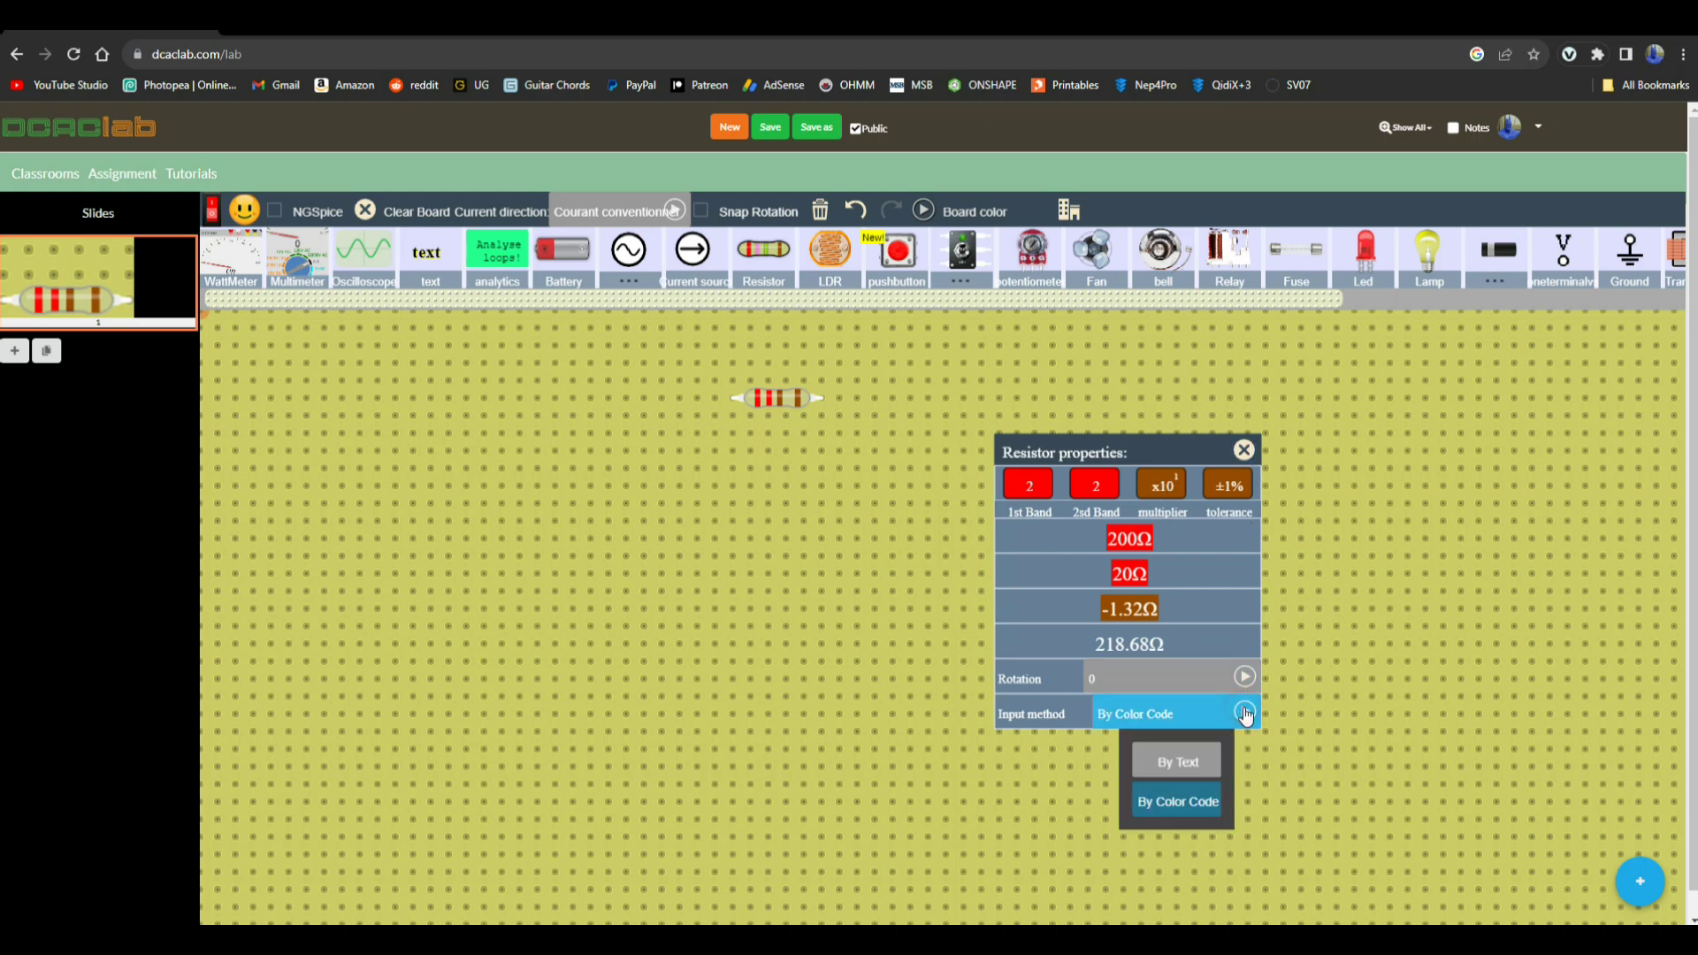
click(1206, 767)
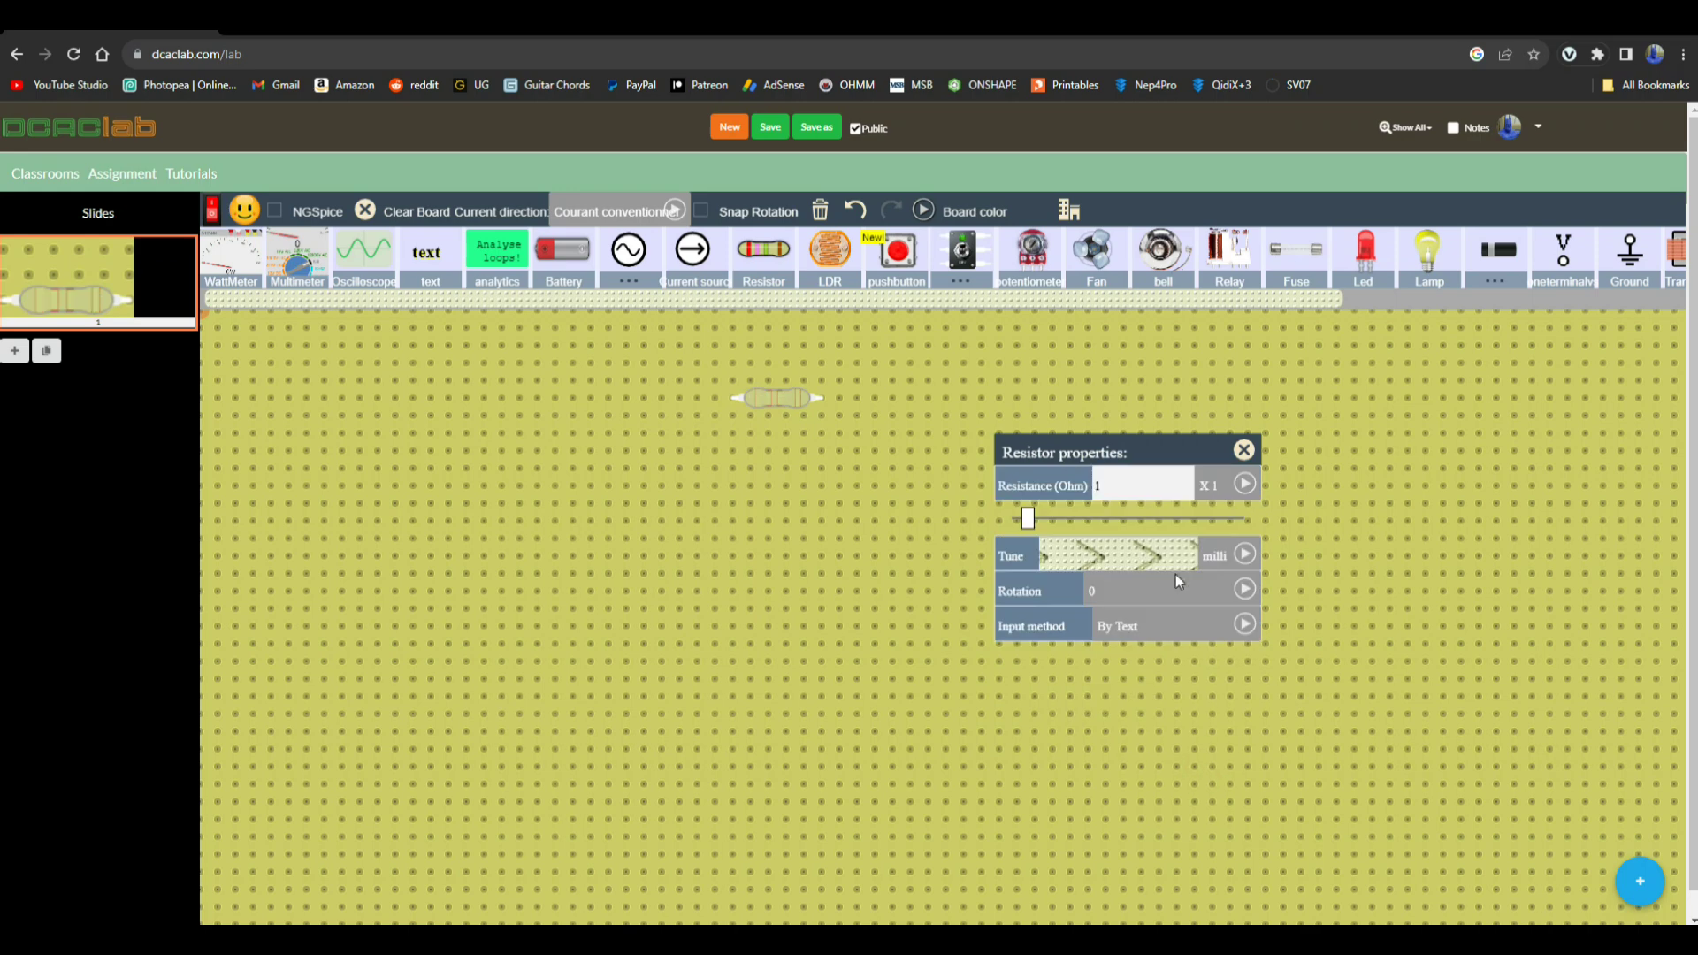
double_click(1121, 485)
text(1.5)
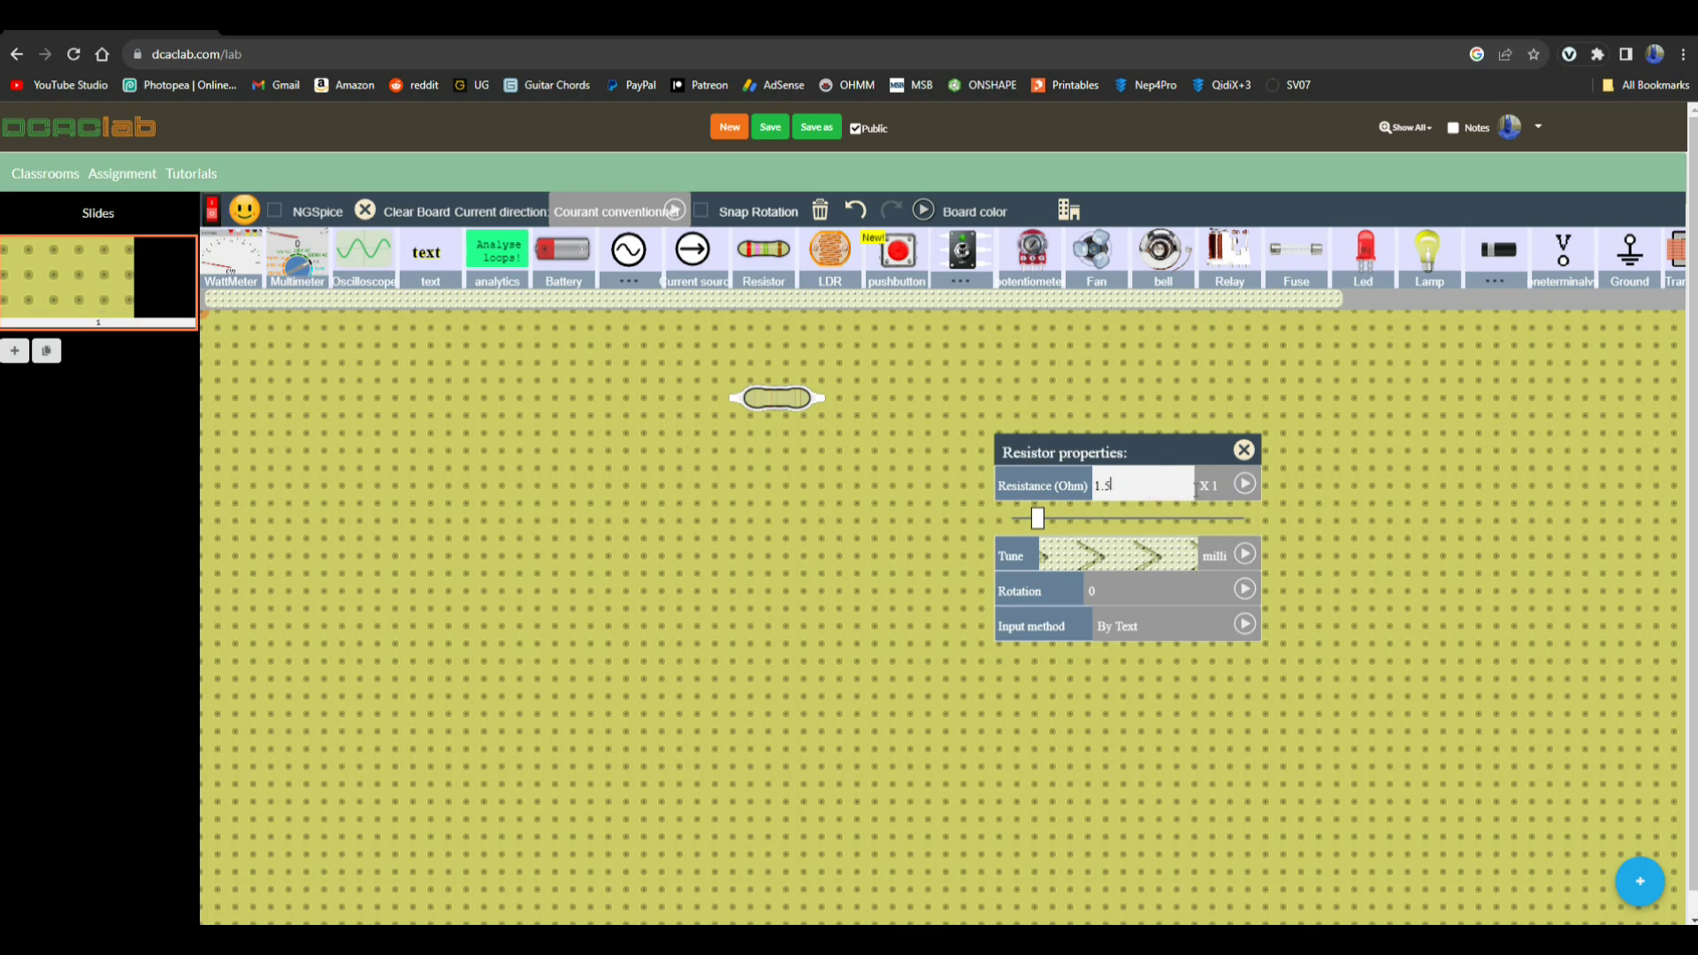
click(1243, 485)
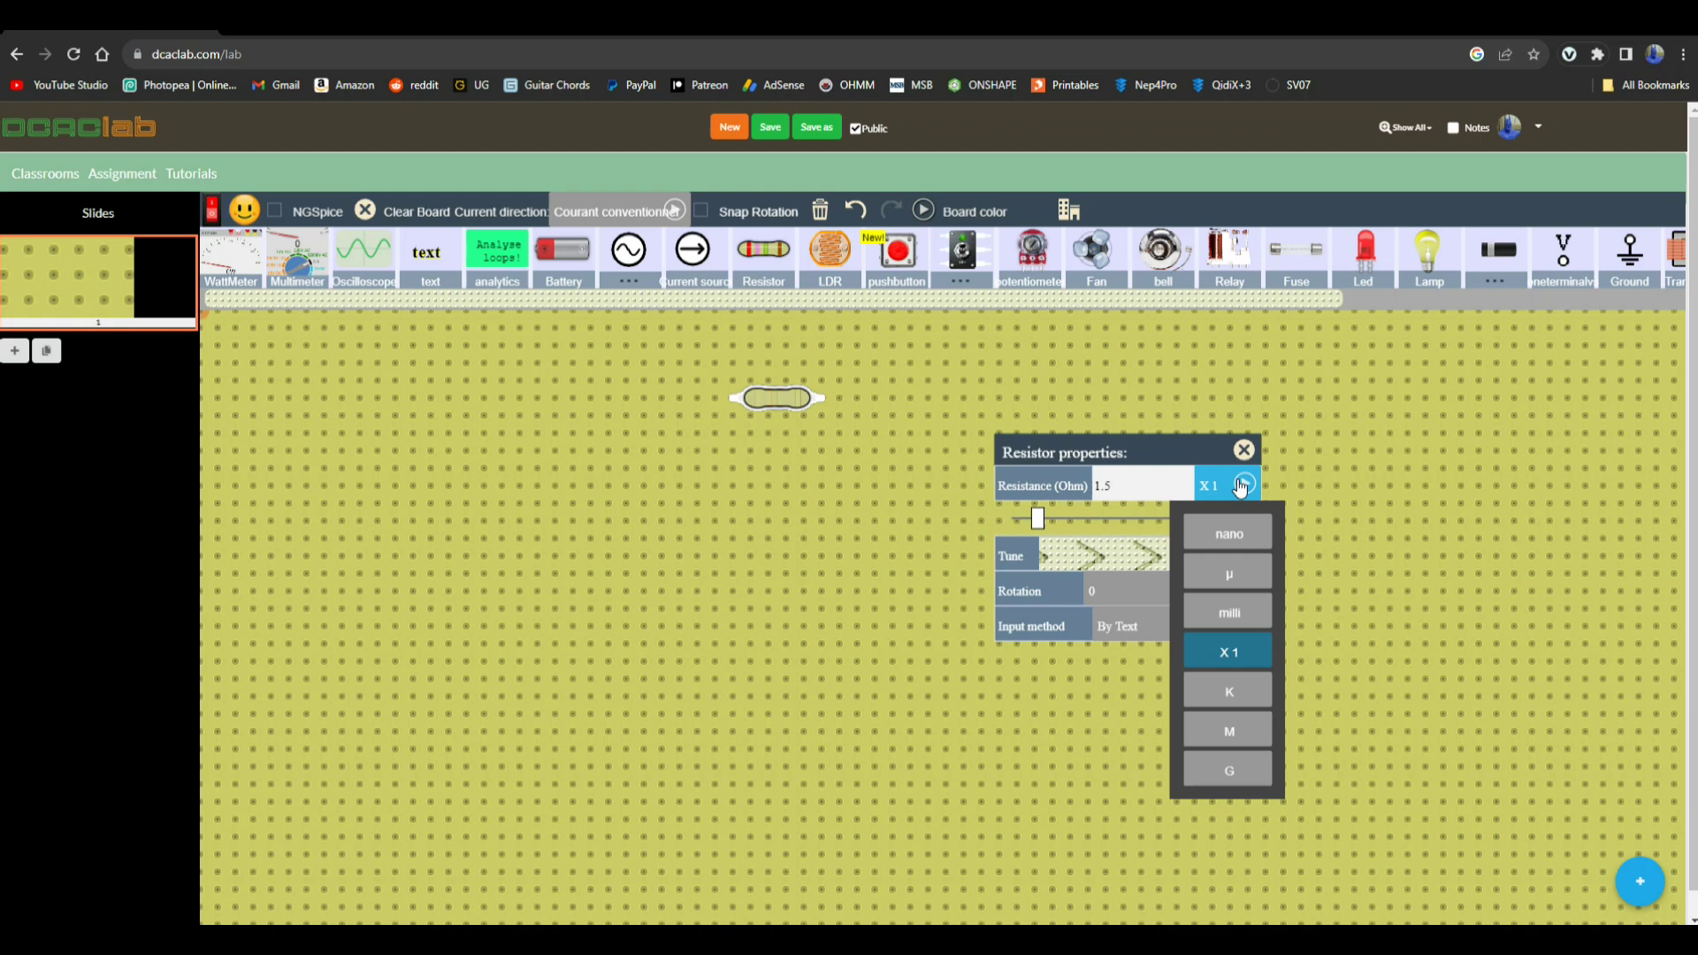
click(1228, 691)
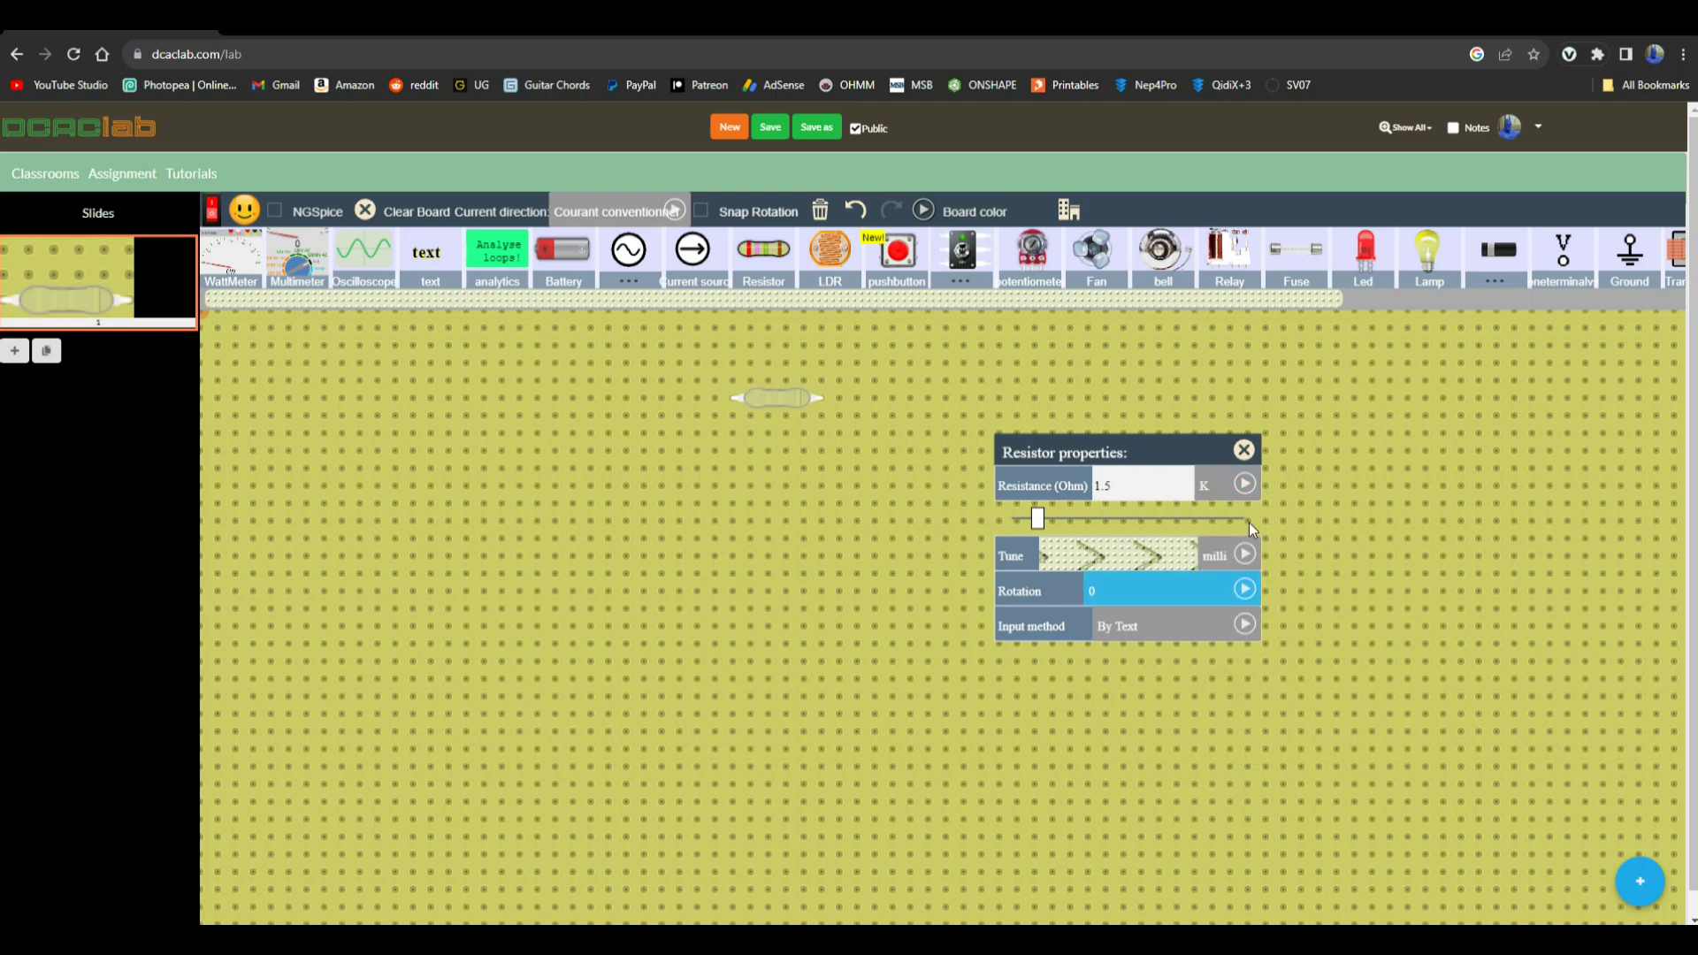
click(1245, 451)
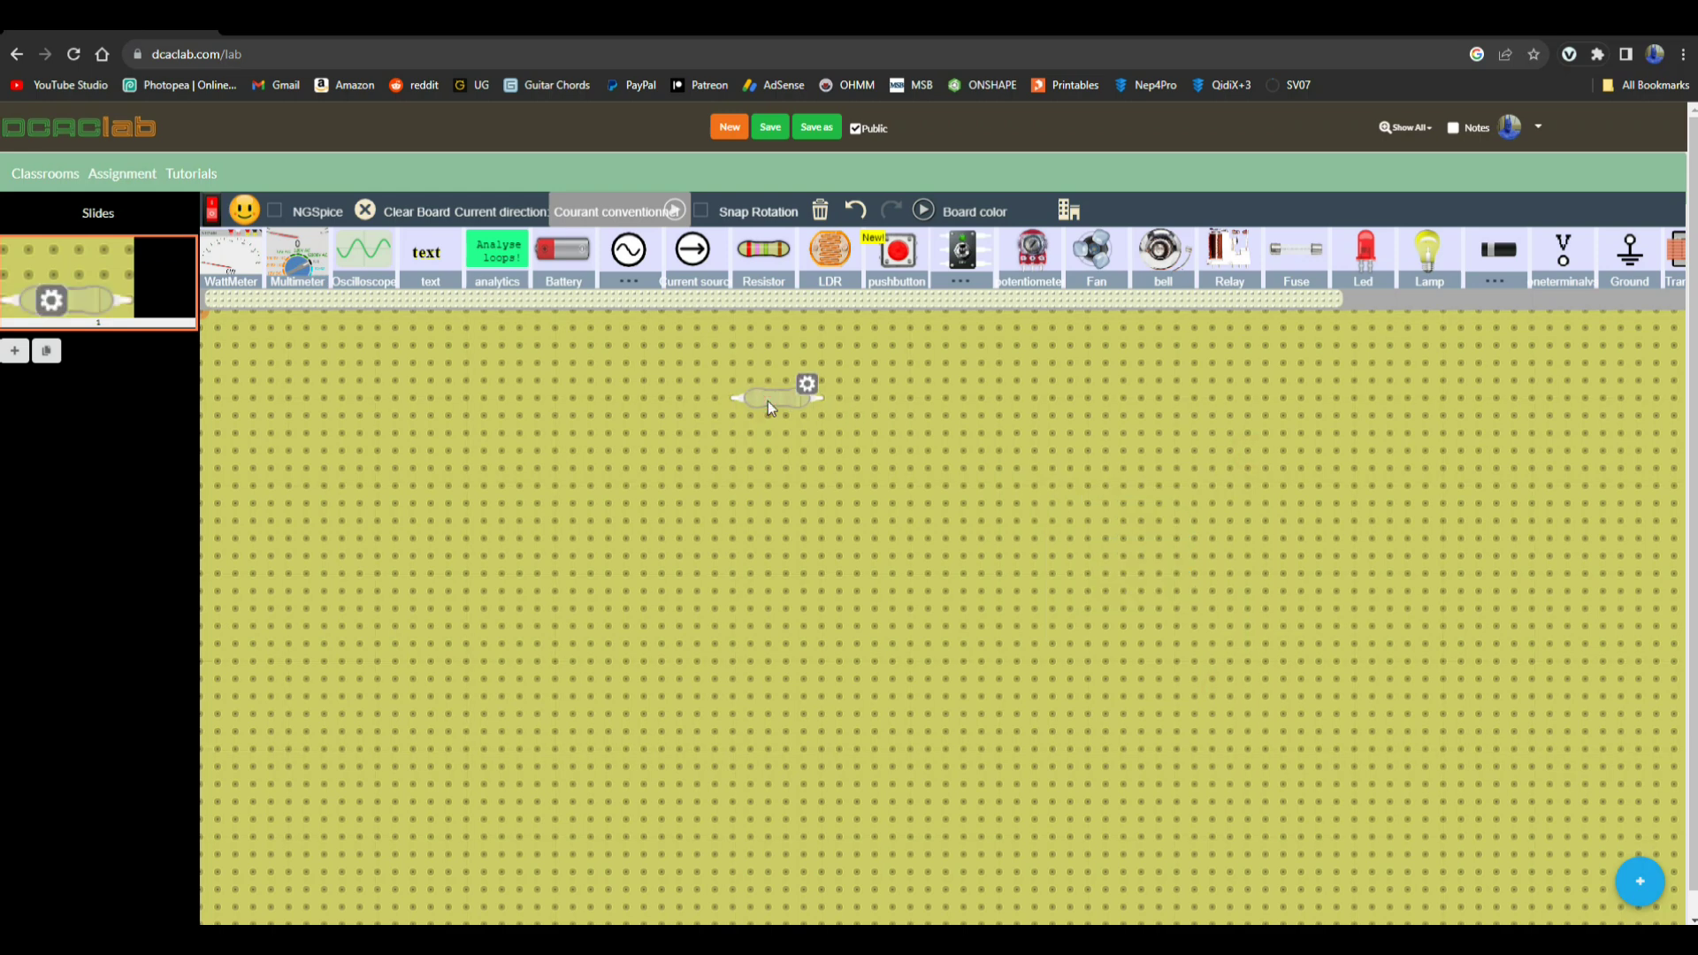
click(840, 490)
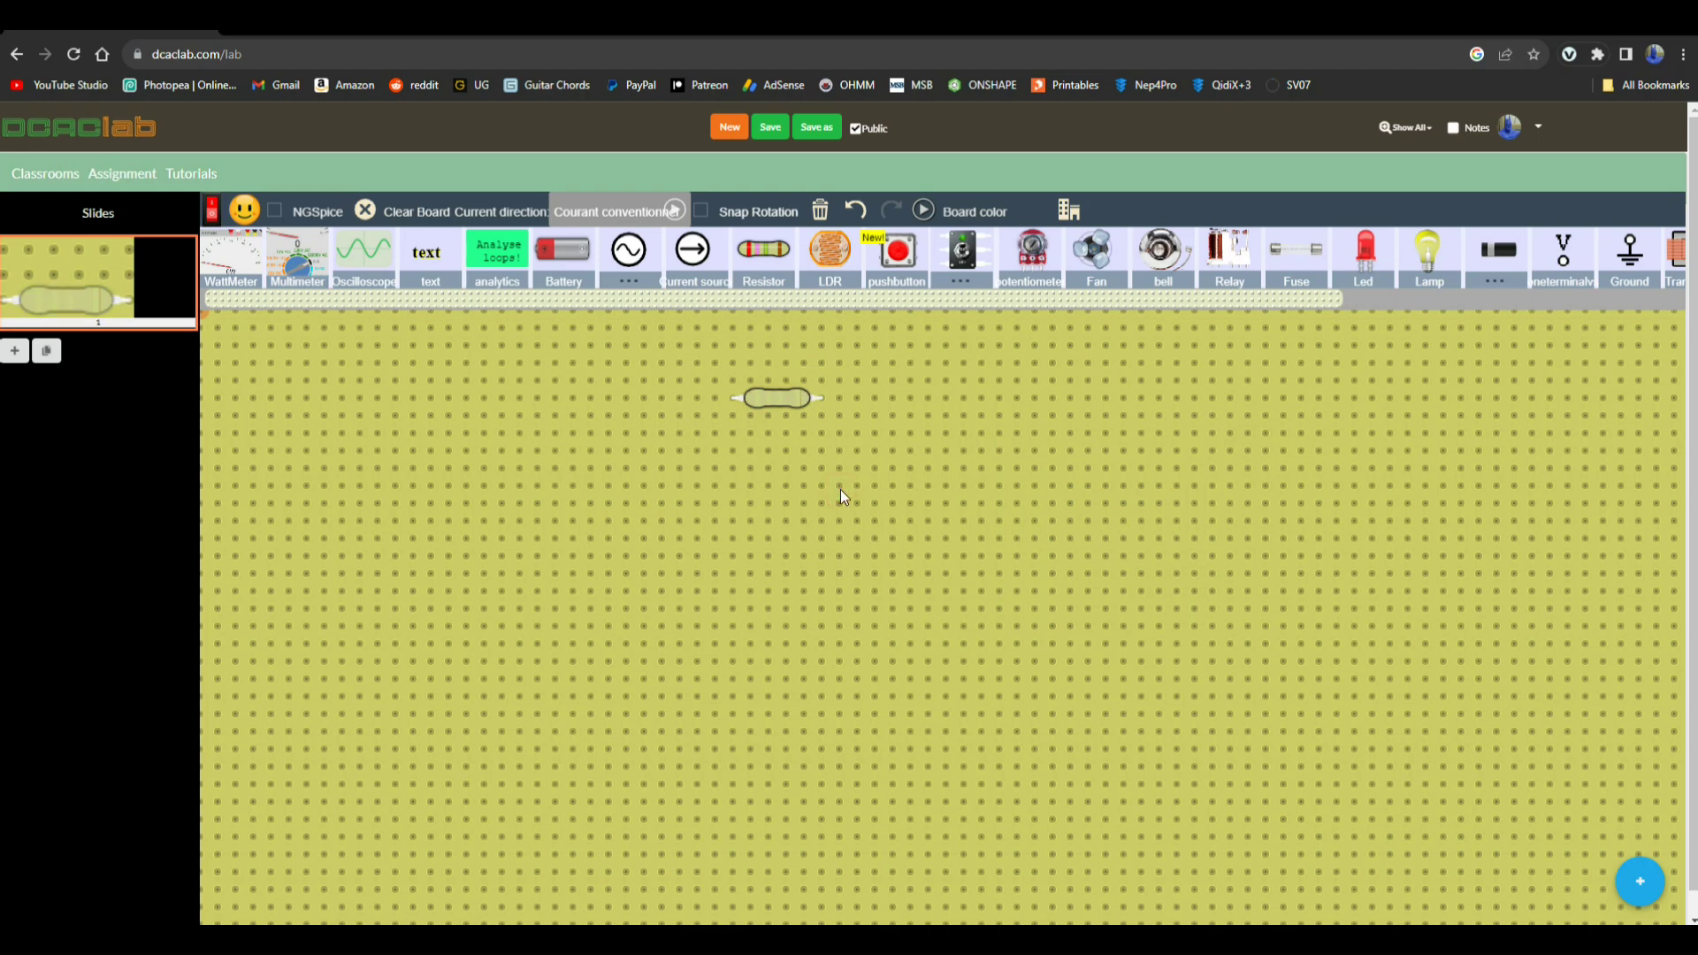
Wire a multimeter across the resistor on the OHM setting, reading 1500 Ω.
drag(306, 269, 758, 674)
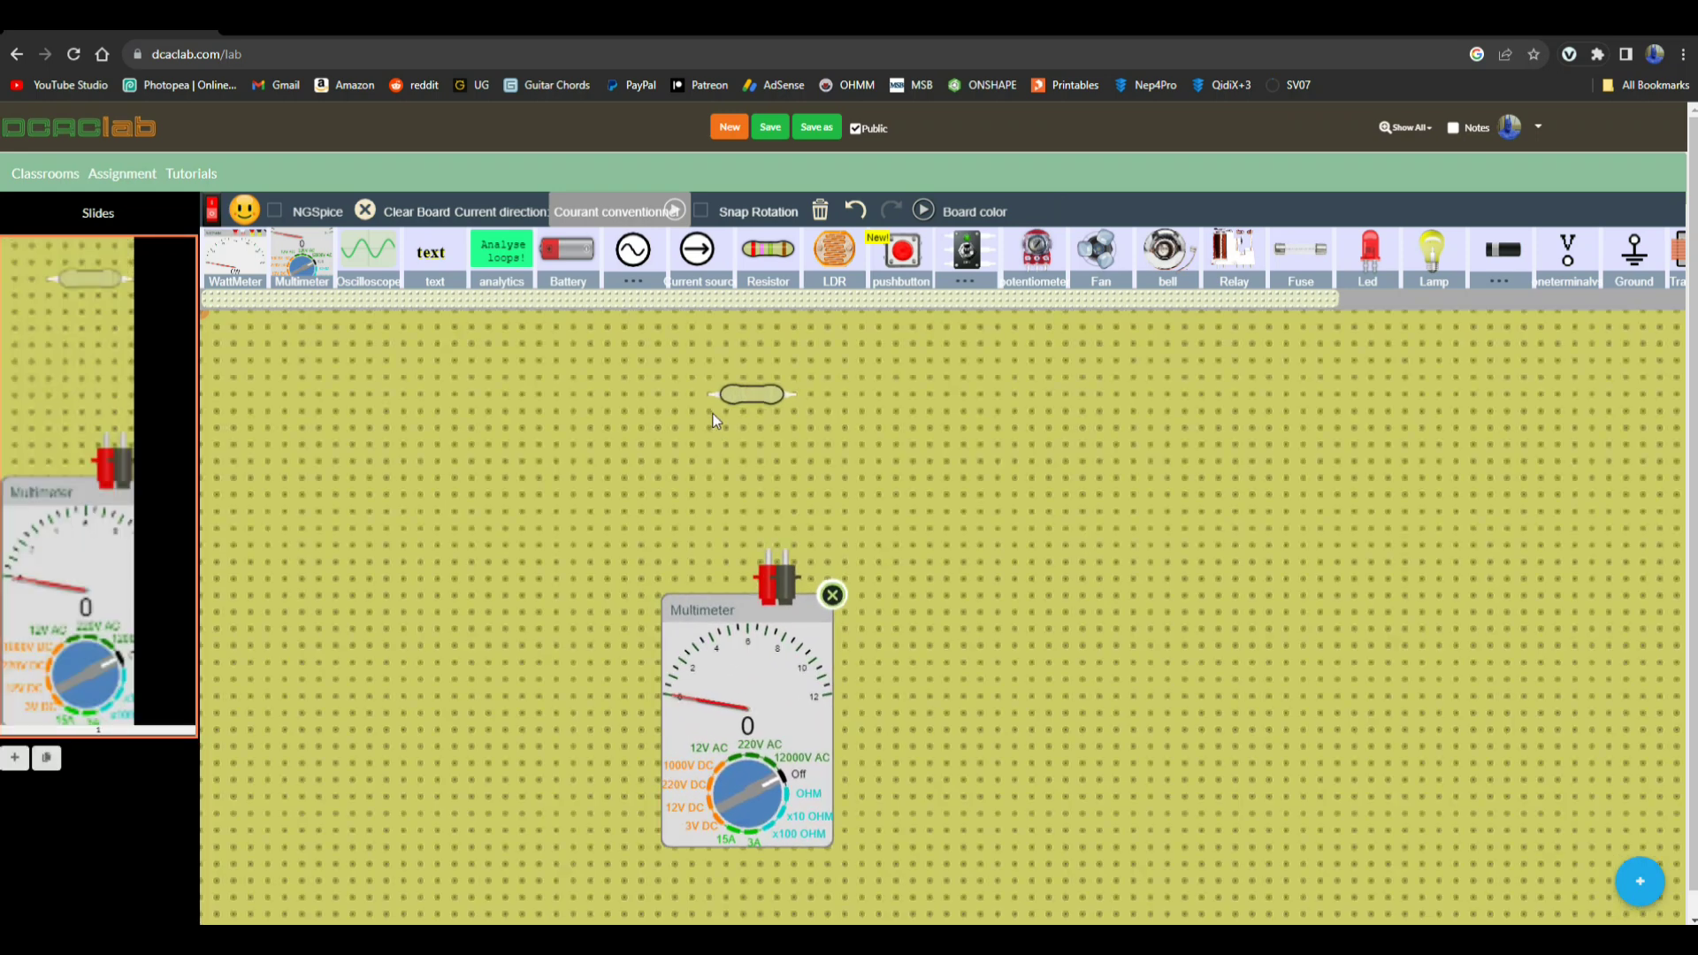
drag(712, 396, 769, 555)
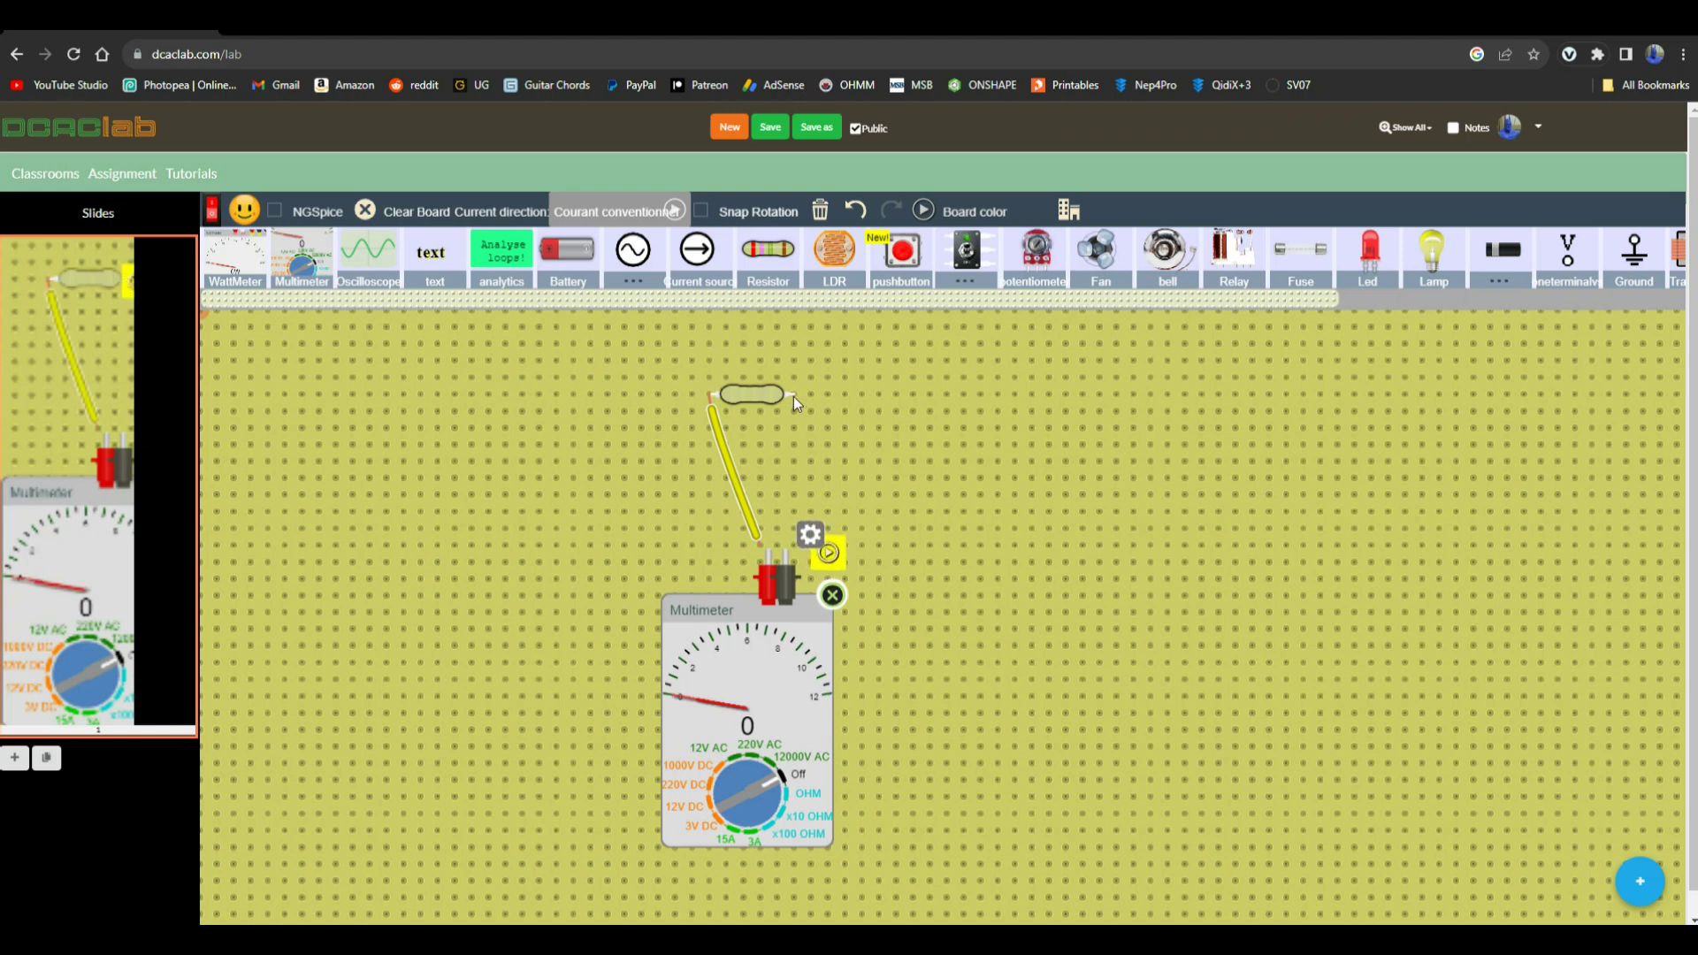
drag(796, 414, 793, 554)
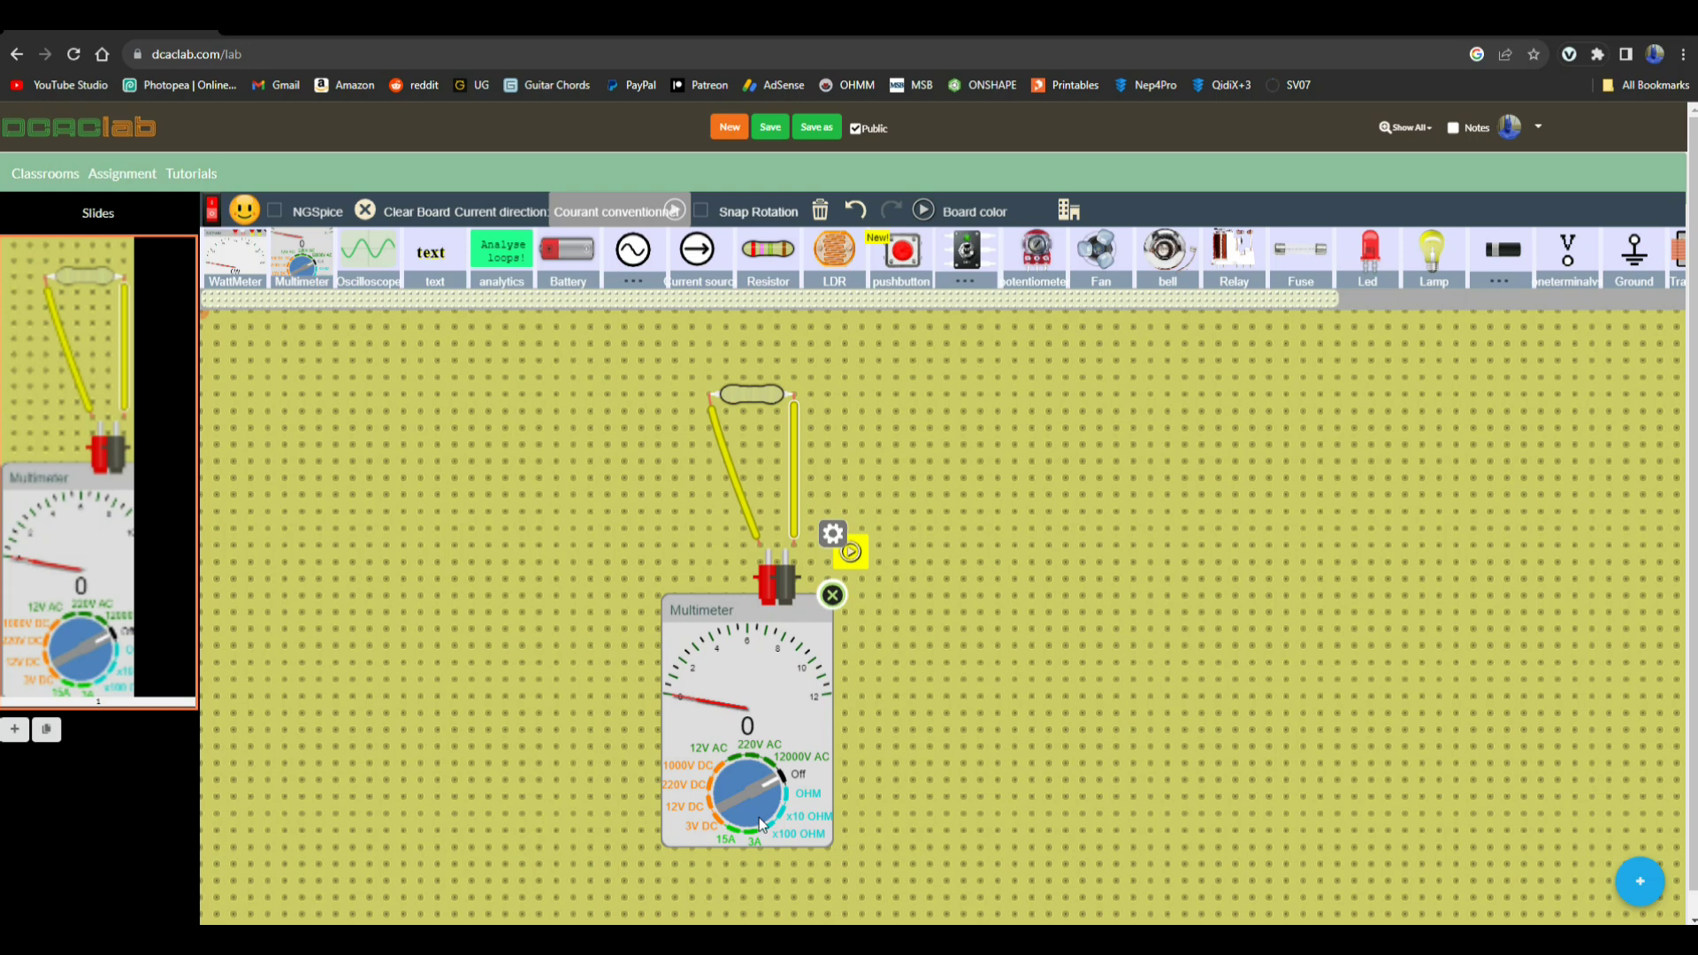
click(783, 791)
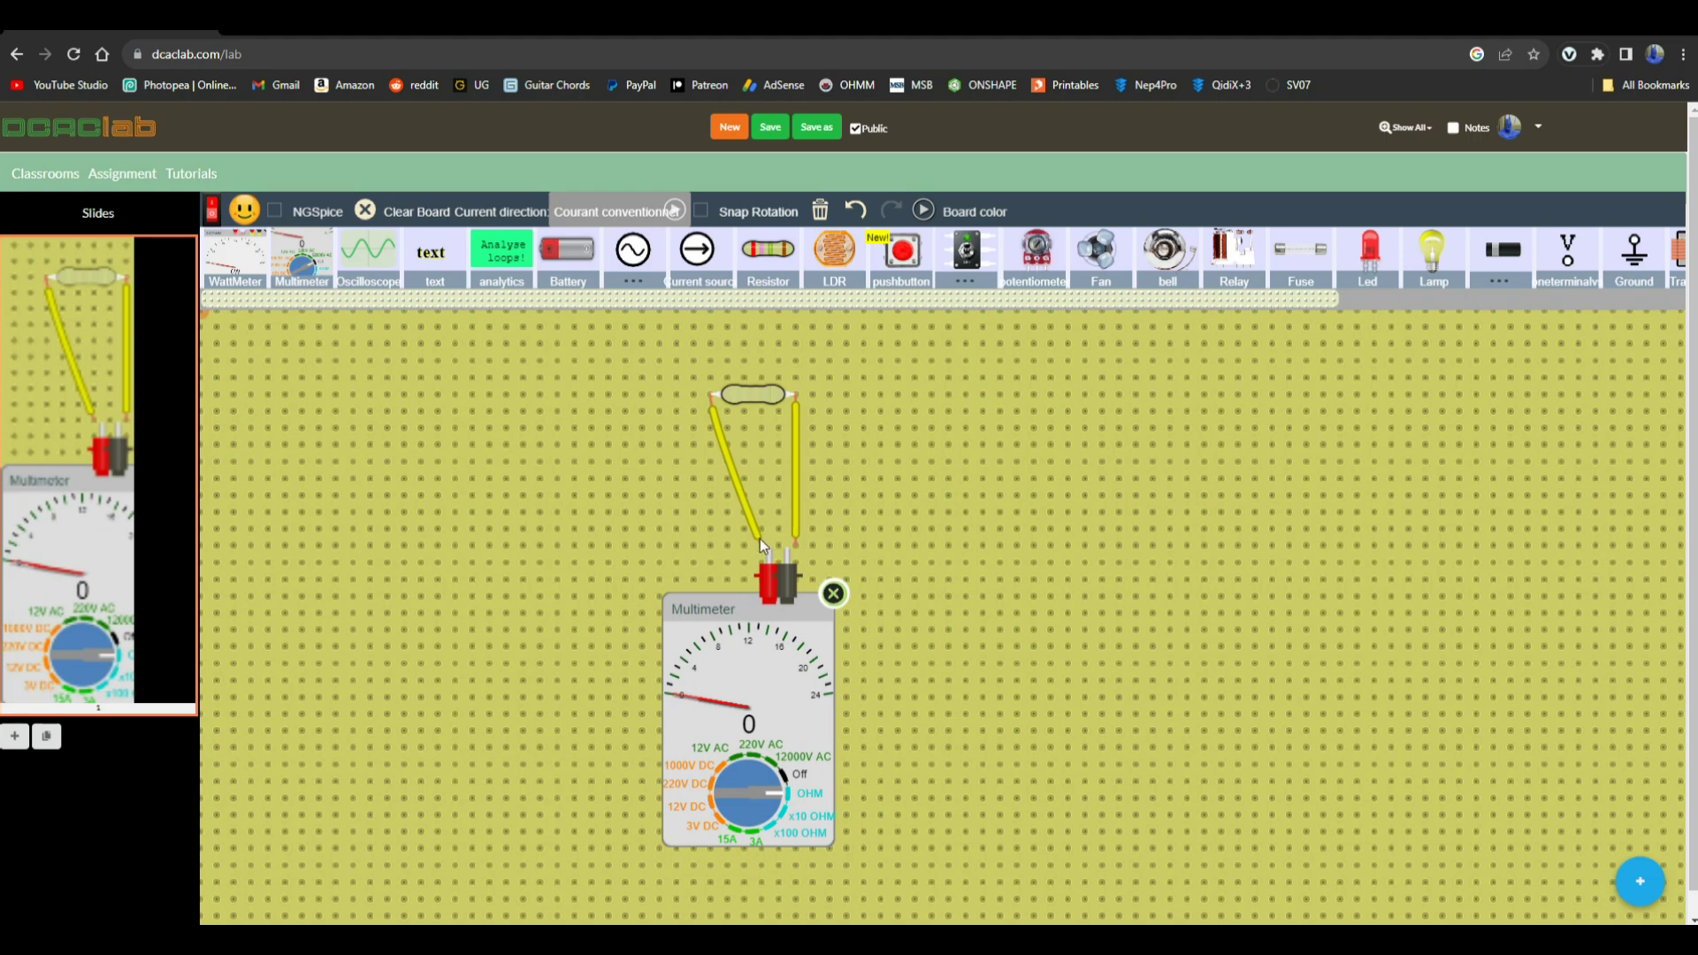
drag(771, 582, 794, 548)
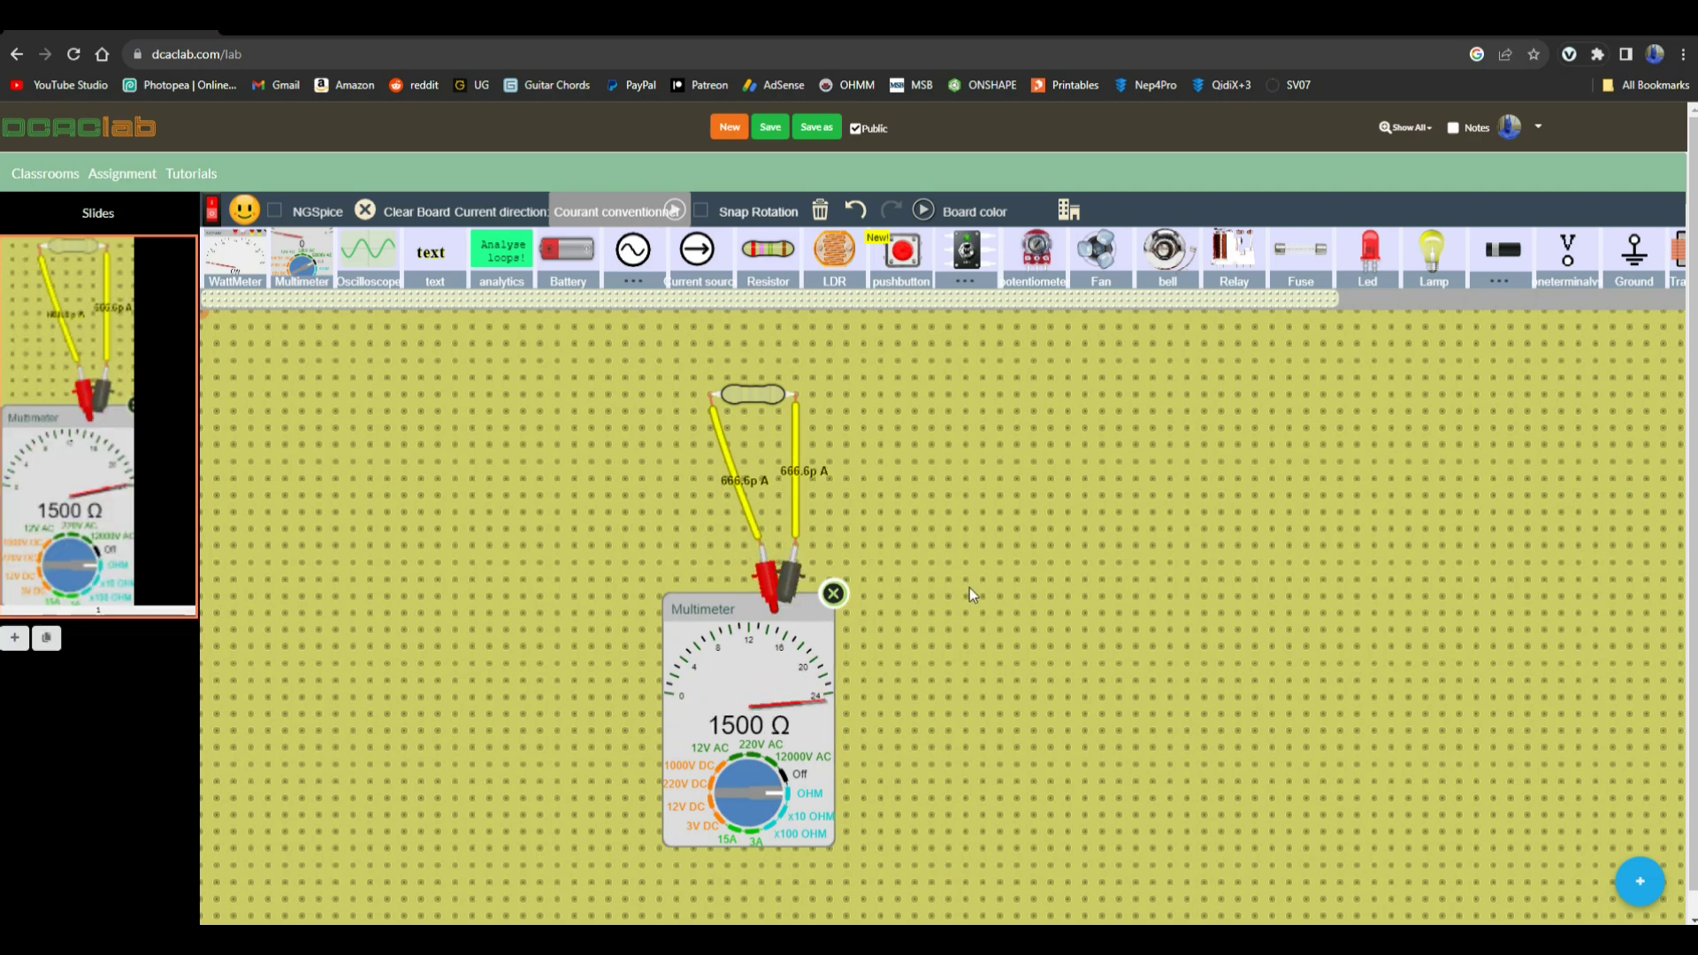
Remove the multimeter and delete the resistor.
click(834, 593)
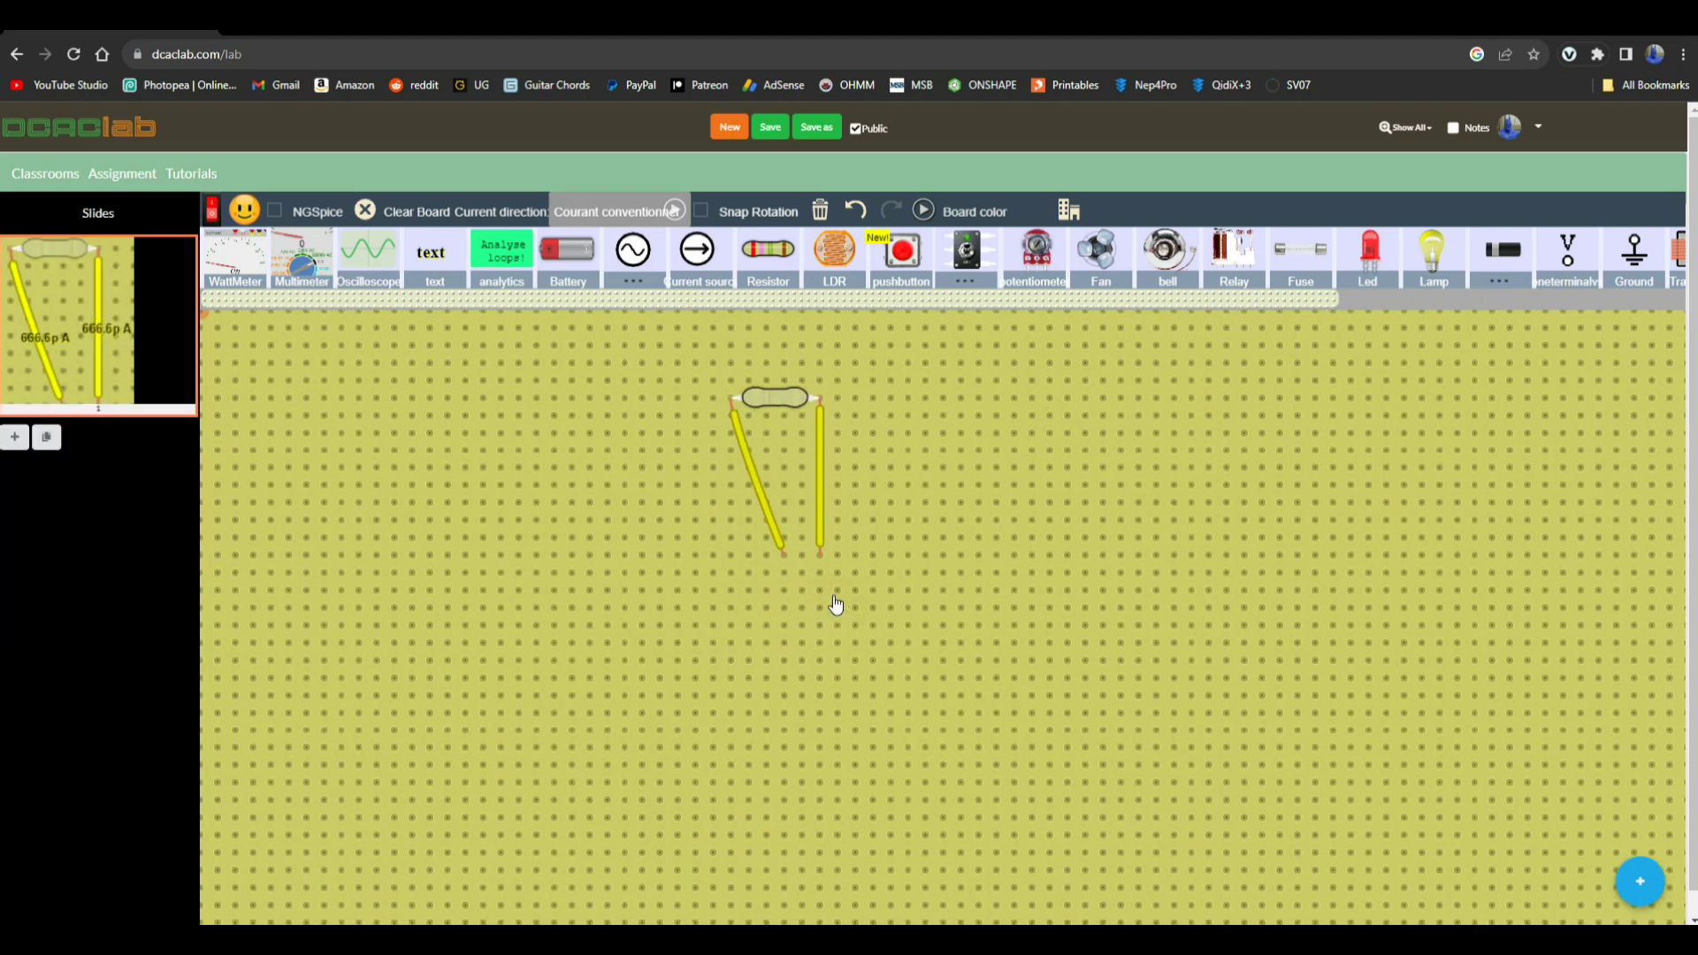
click(777, 401)
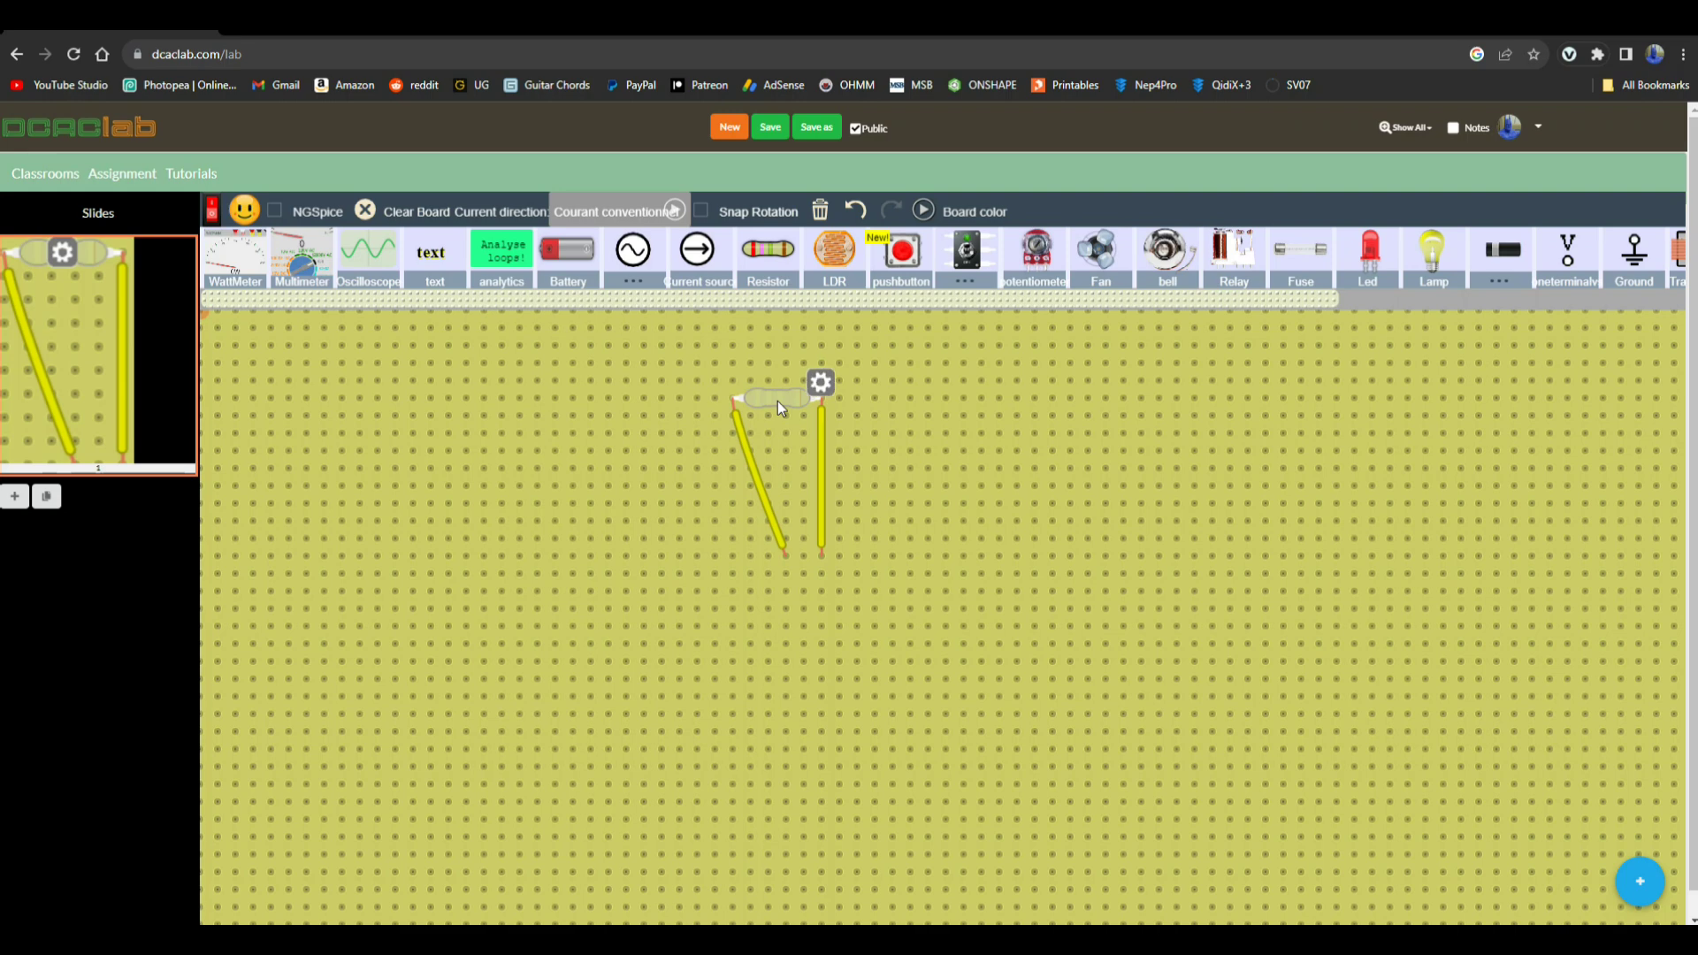
key(Delete)
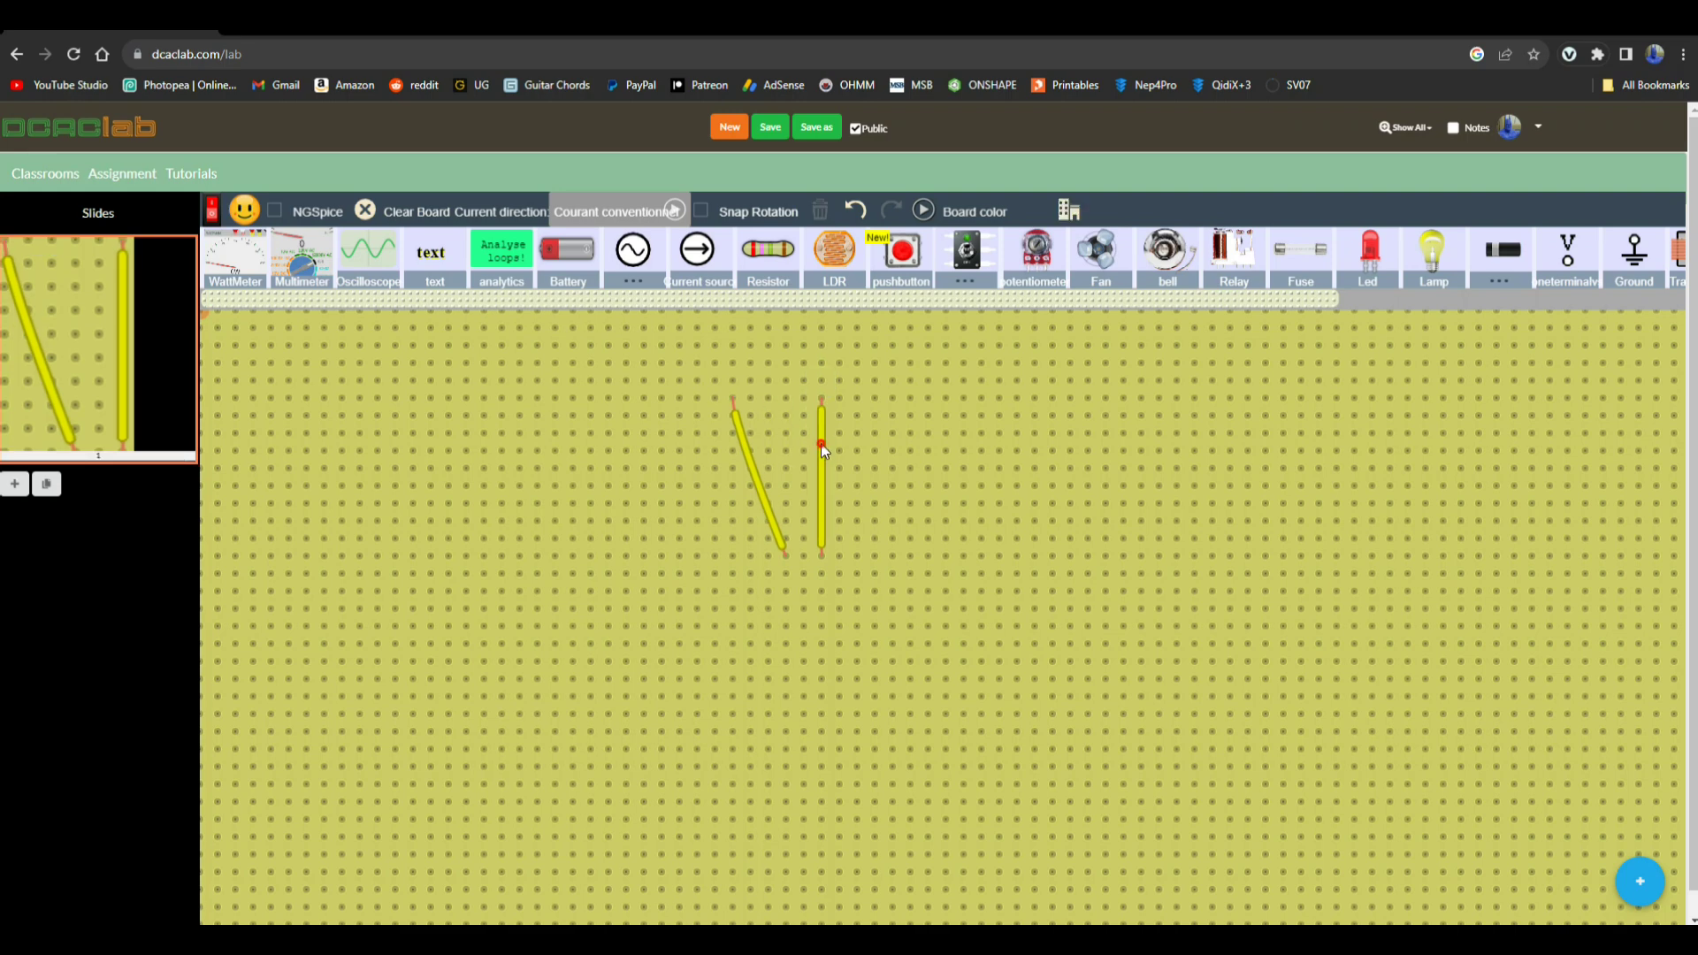
Recolour the vertical wire green and delete it, then delete the leftover yellow wire.
click(821, 443)
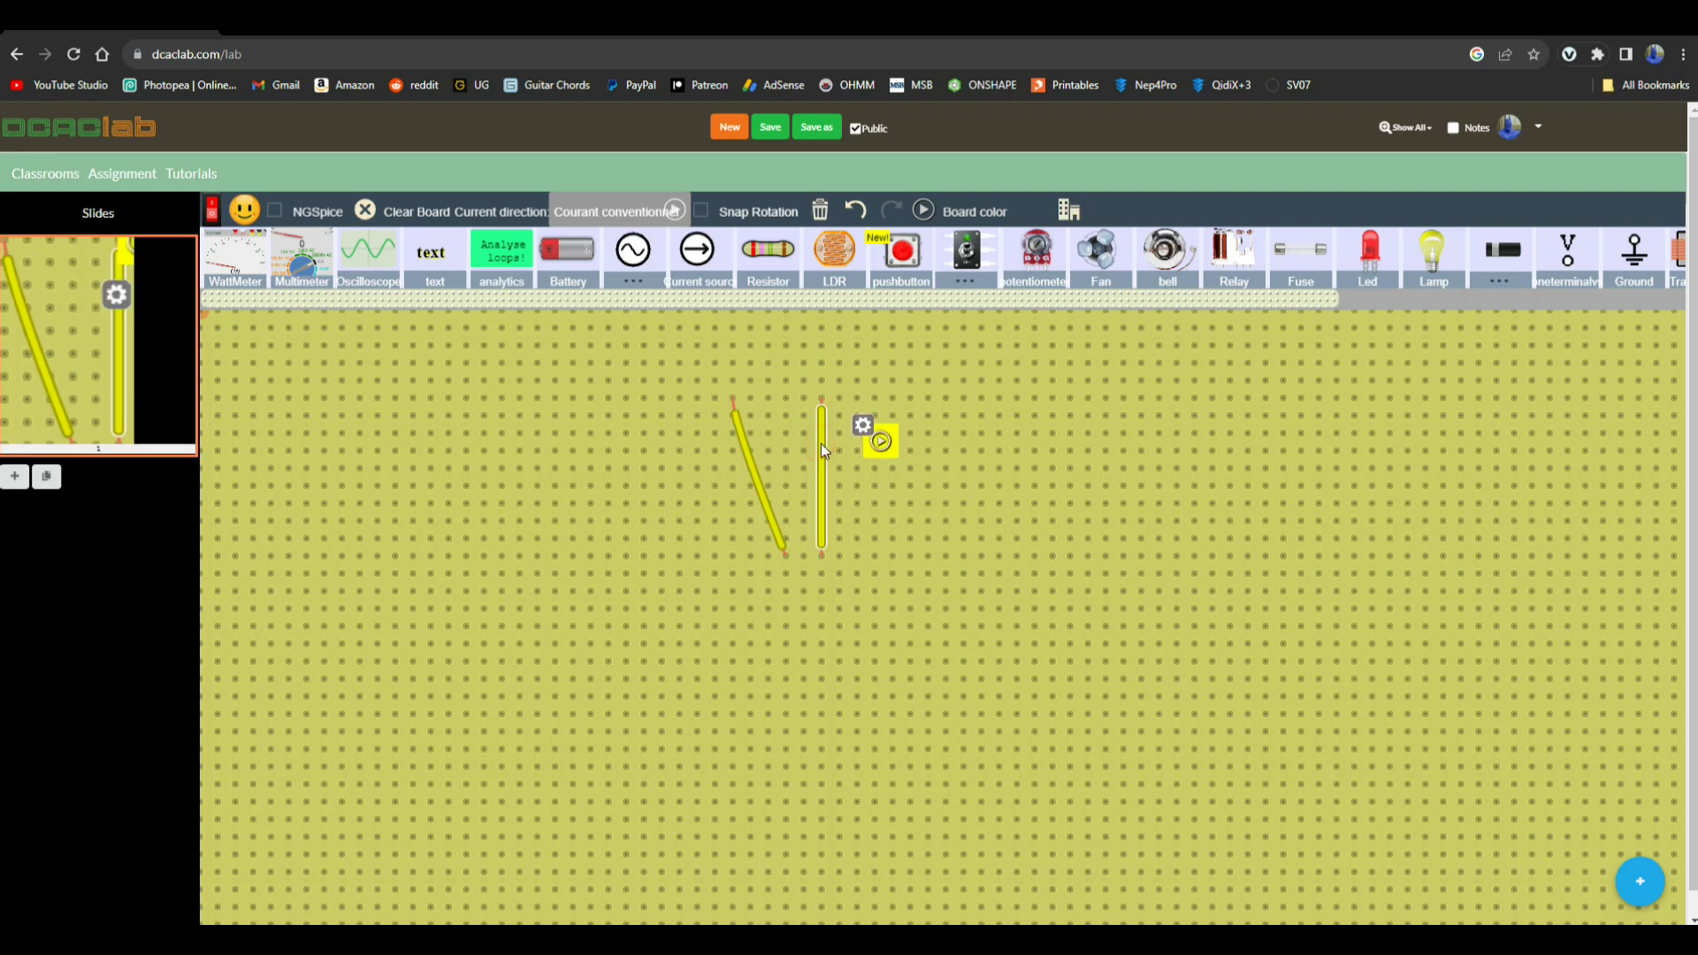
click(886, 449)
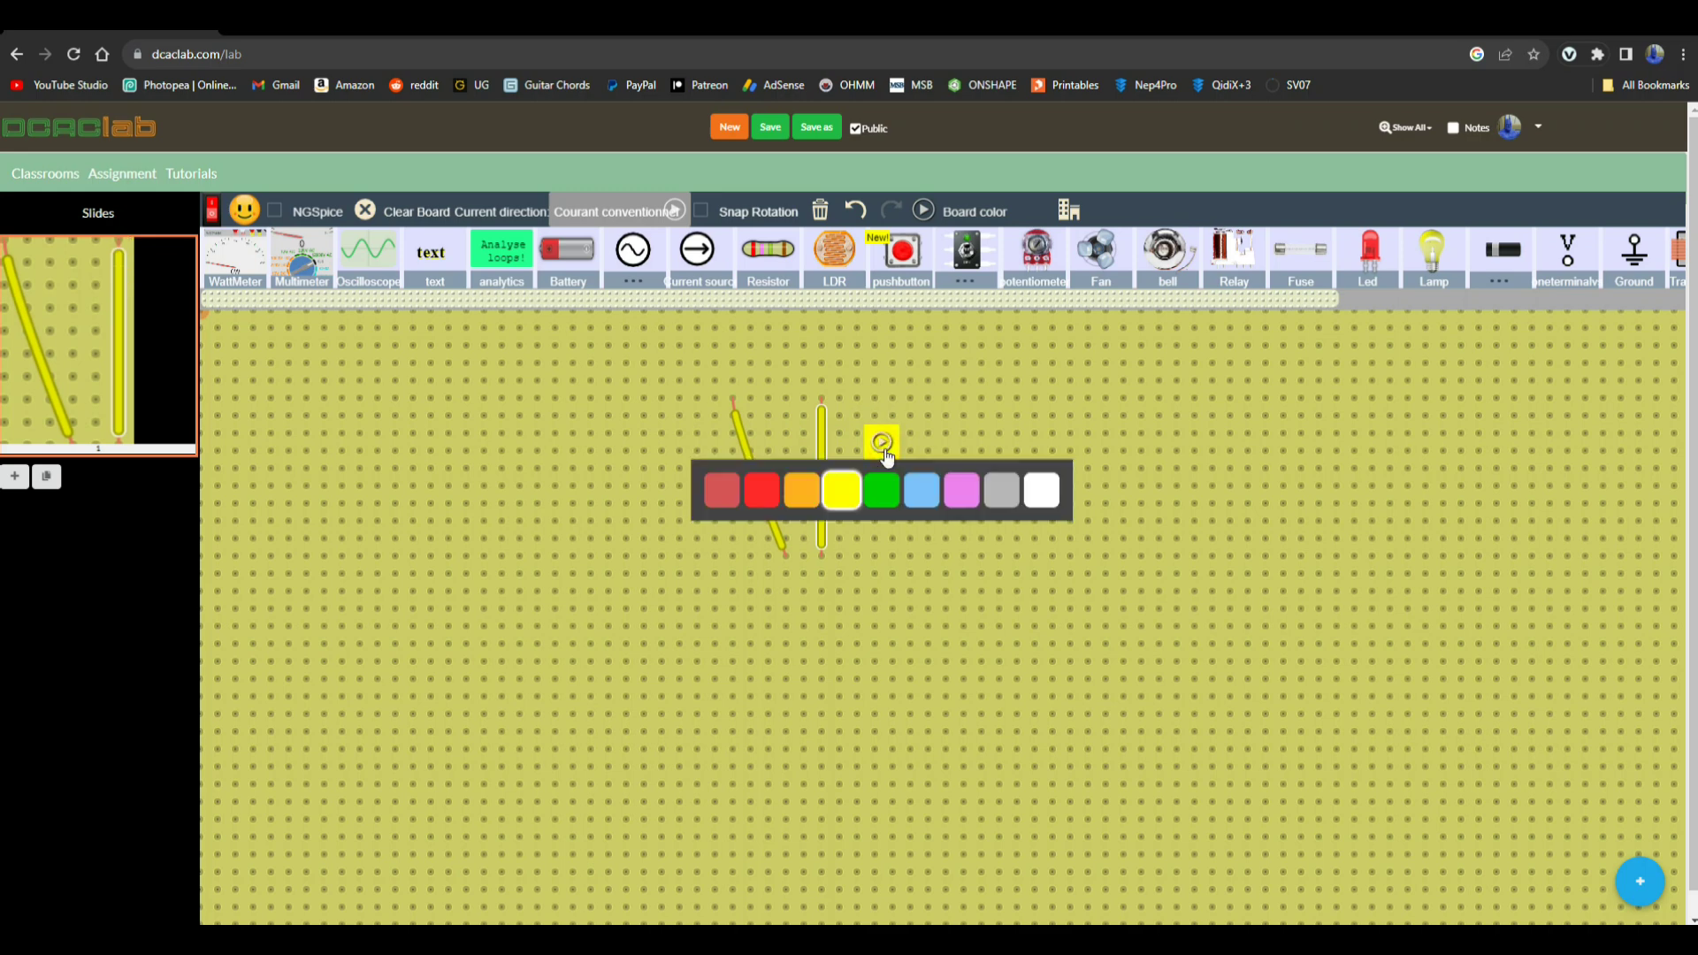
click(882, 491)
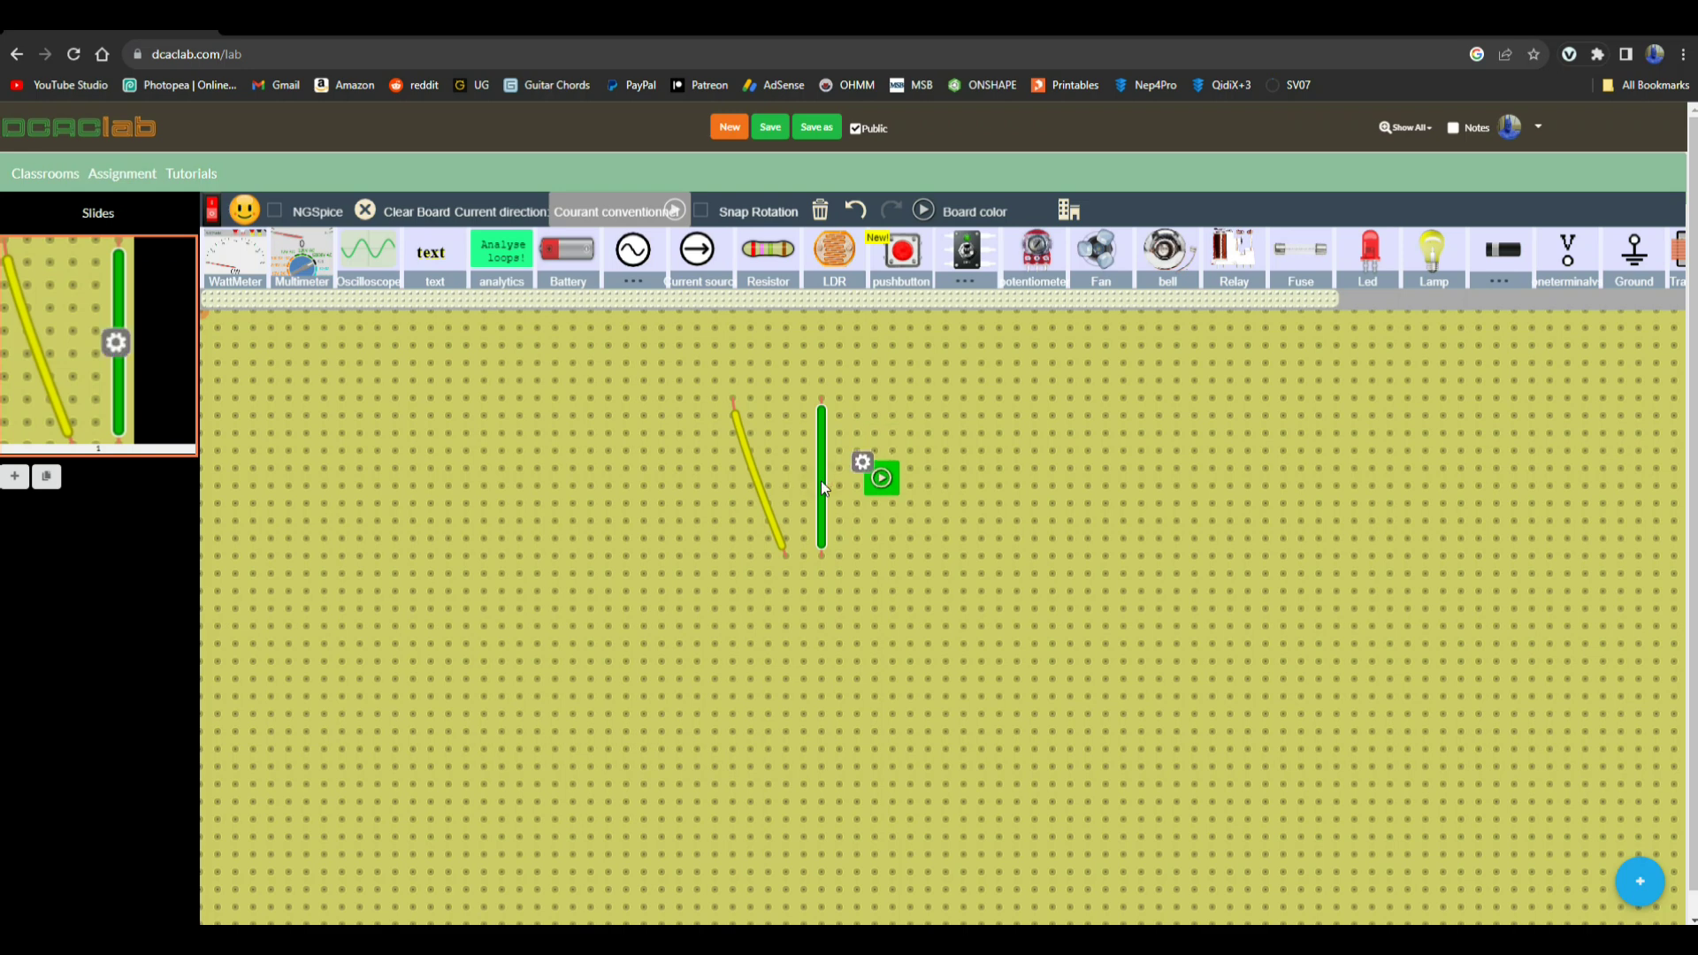
key(Delete)
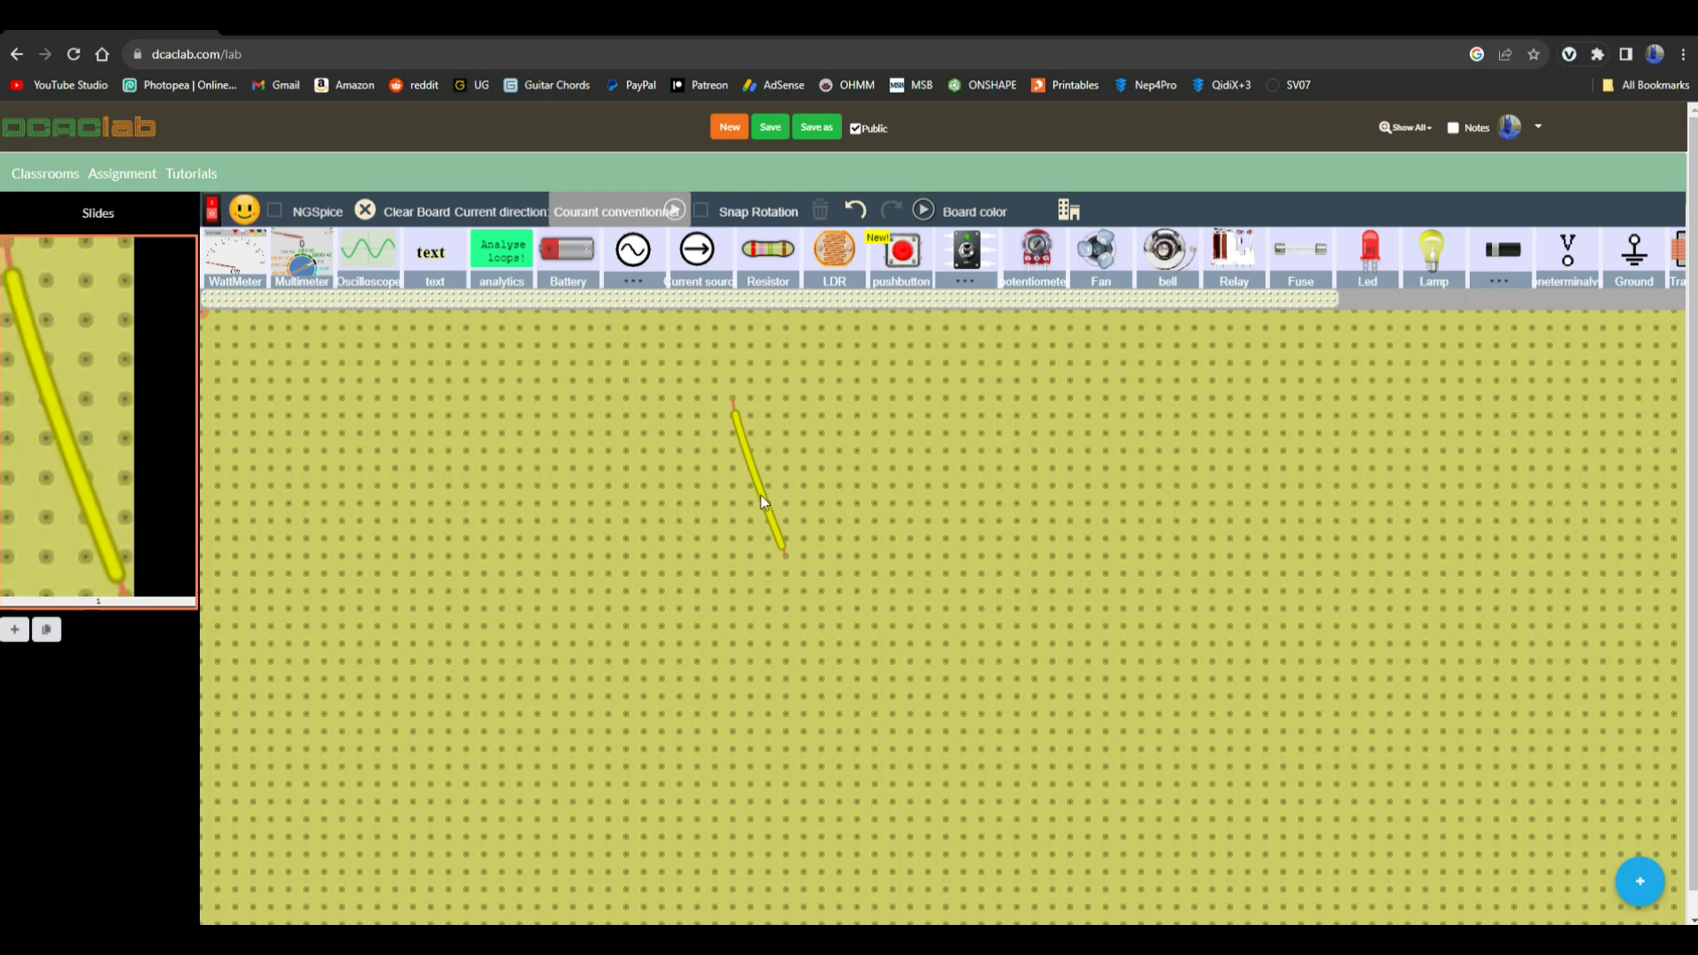
click(761, 500)
key(Delete)
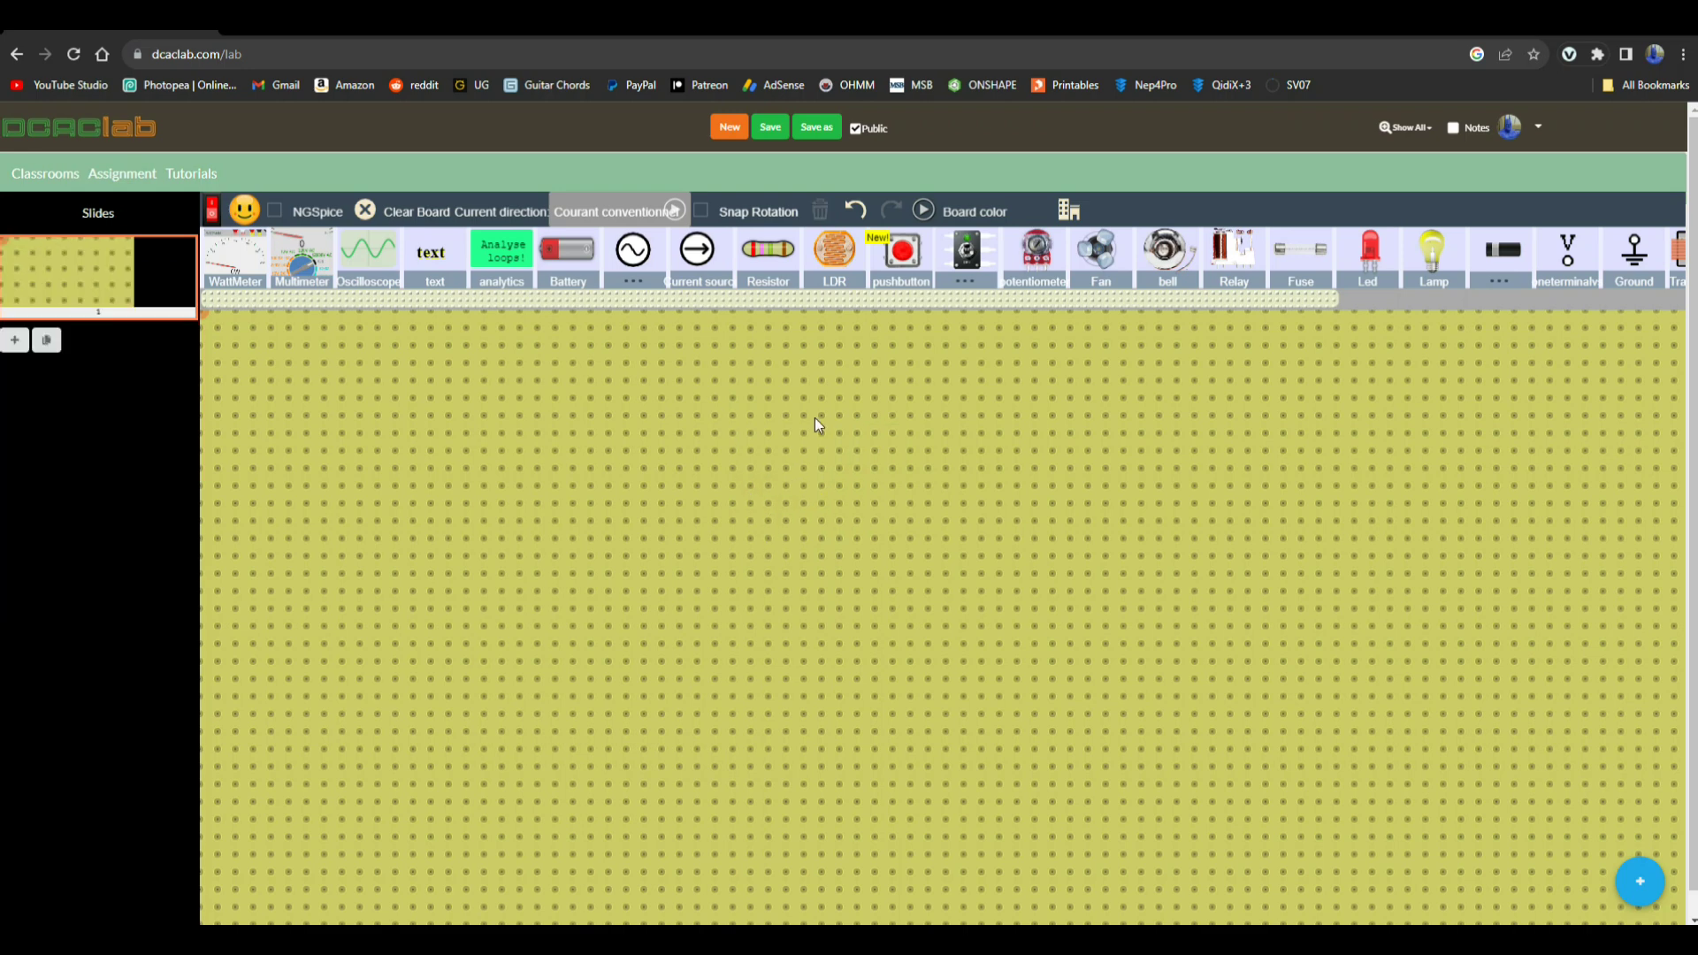
Add an LDR, a pushbutton and two toggle switches, checking the LDR properties.
click(838, 278)
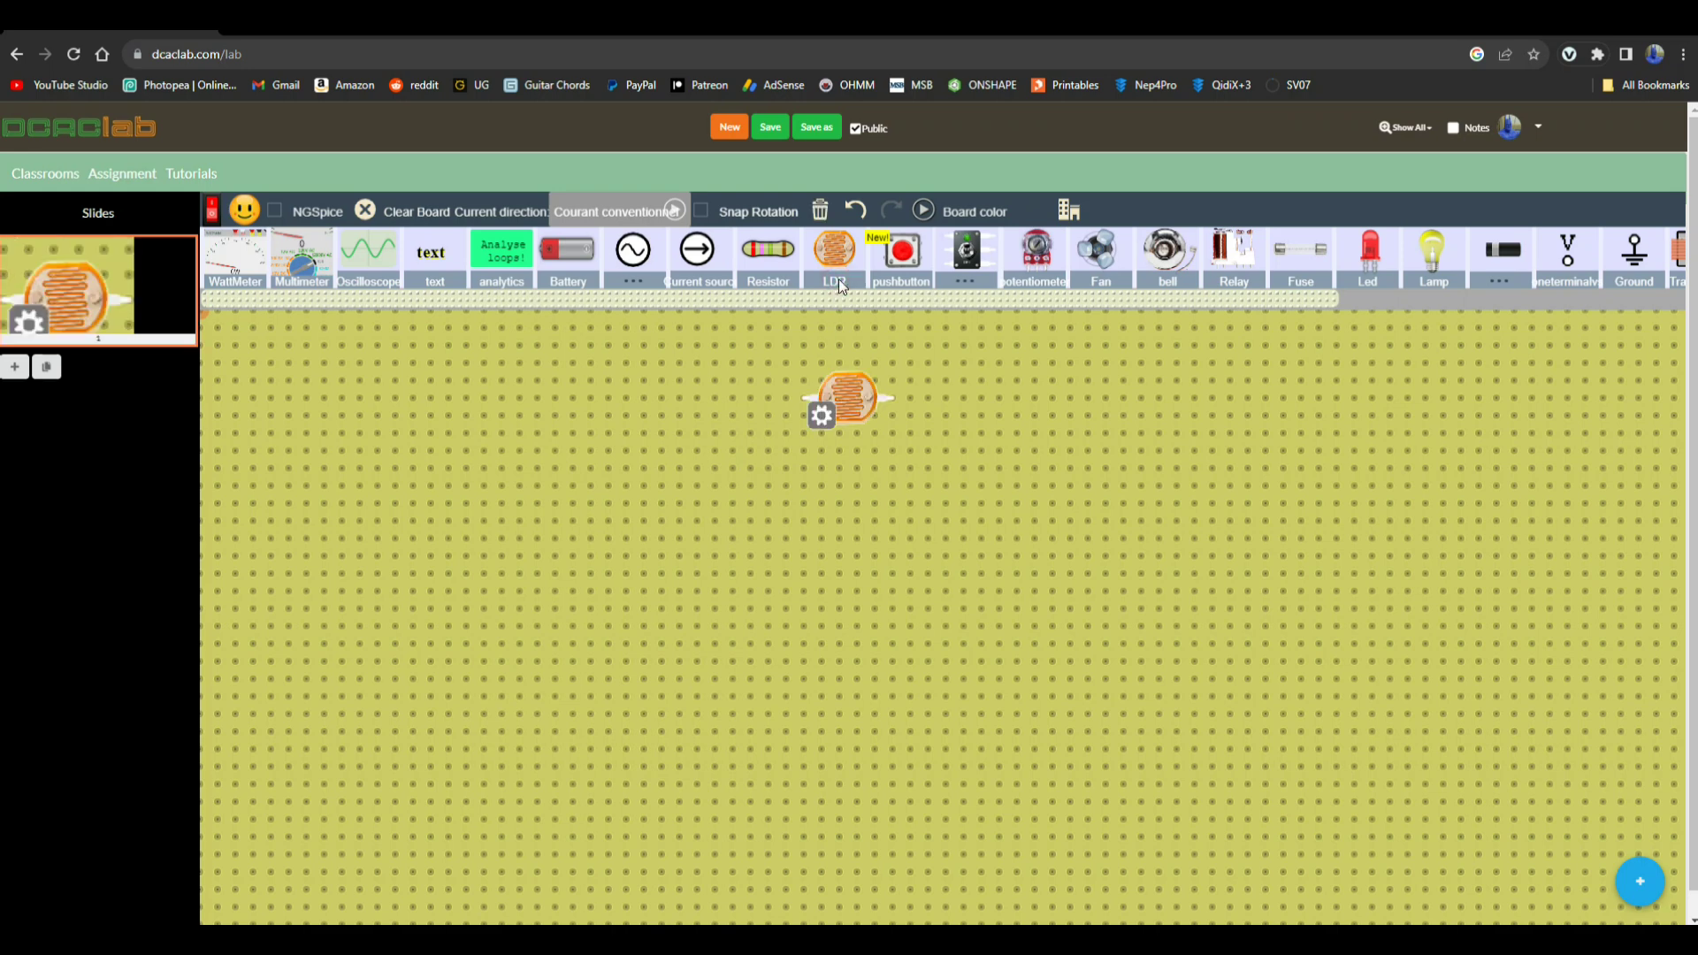
click(823, 415)
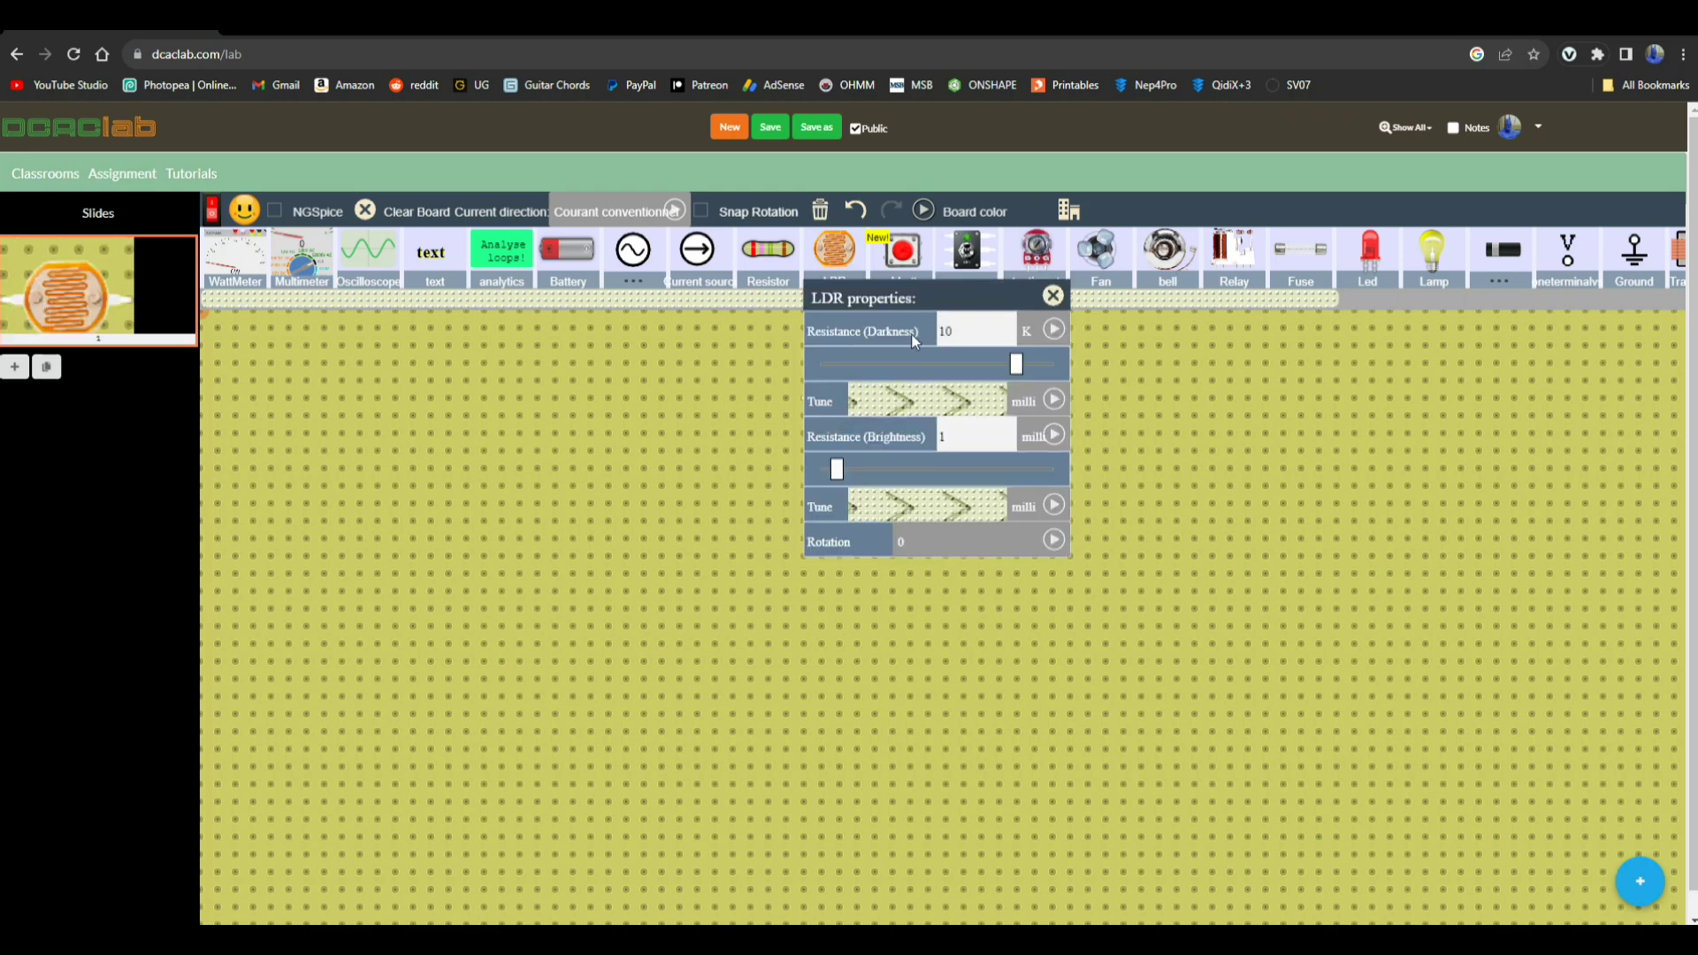
click(1053, 295)
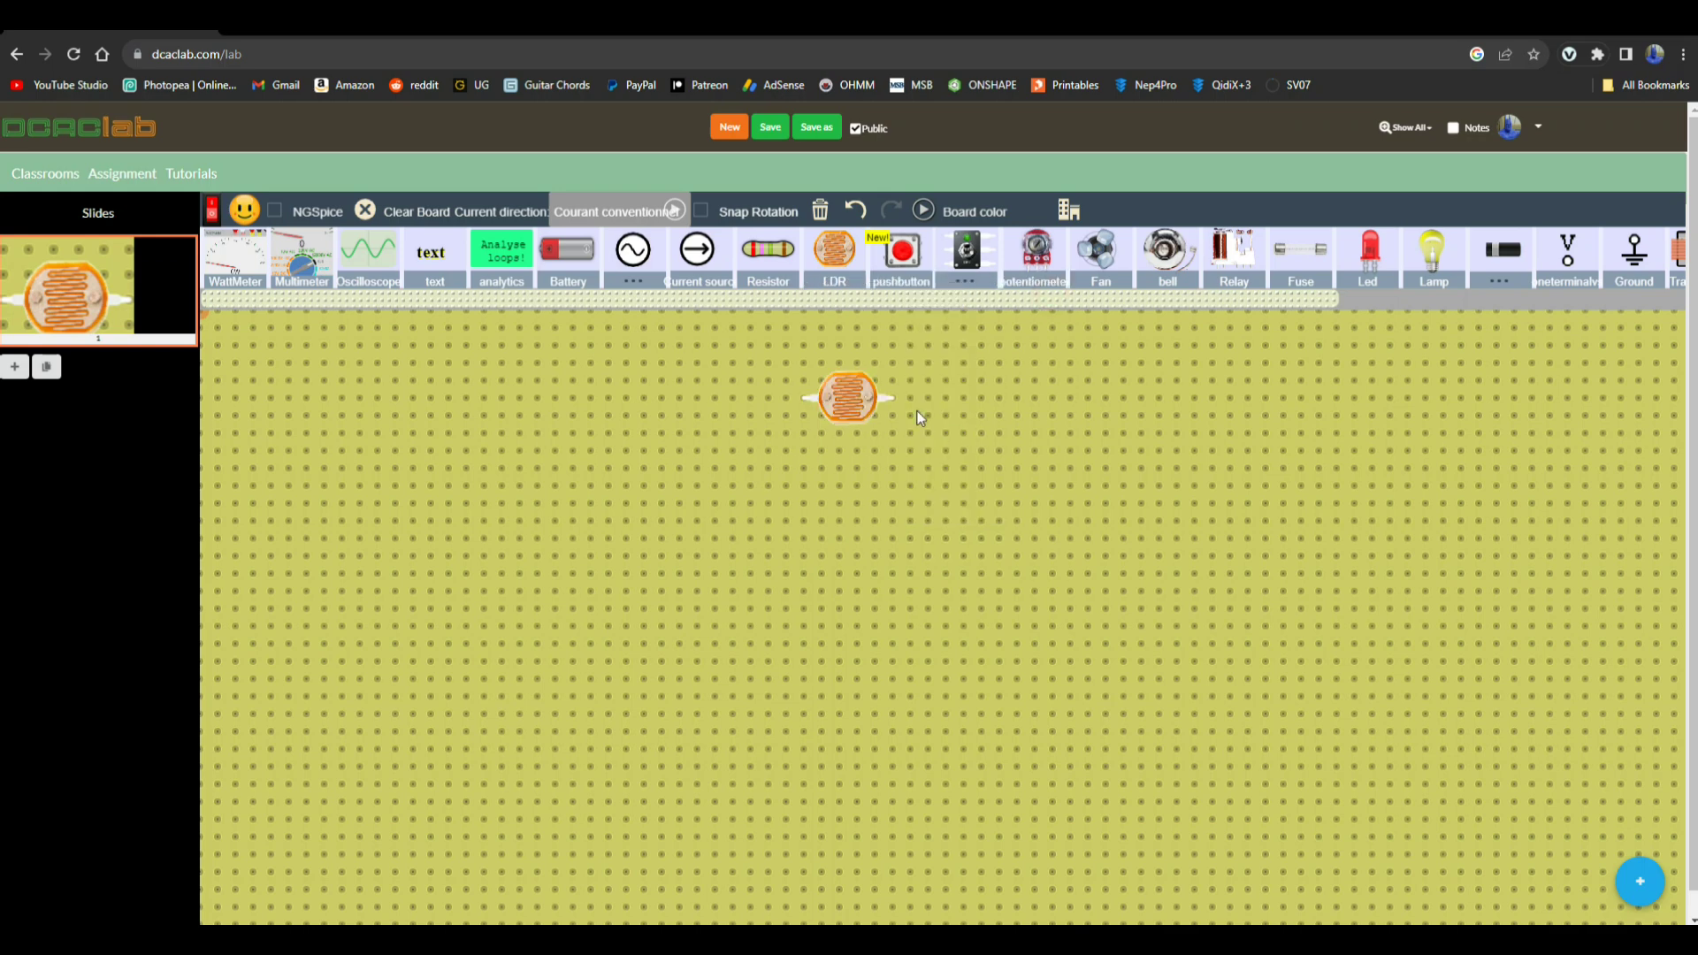
click(913, 253)
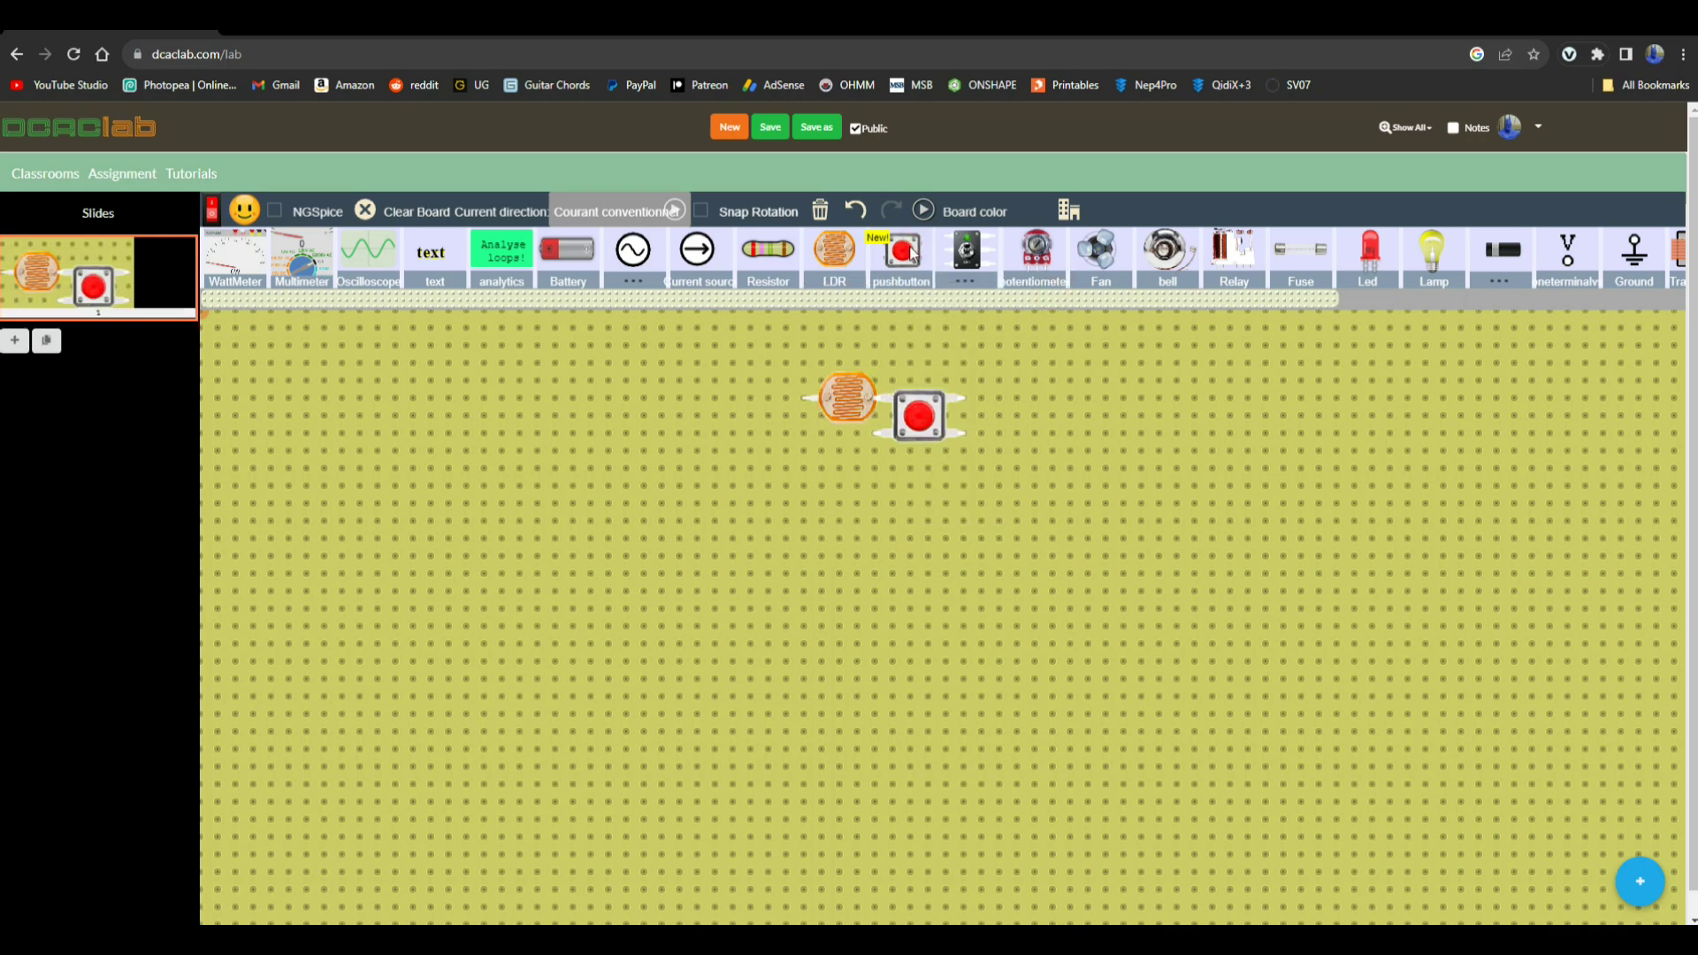
click(967, 258)
click(977, 294)
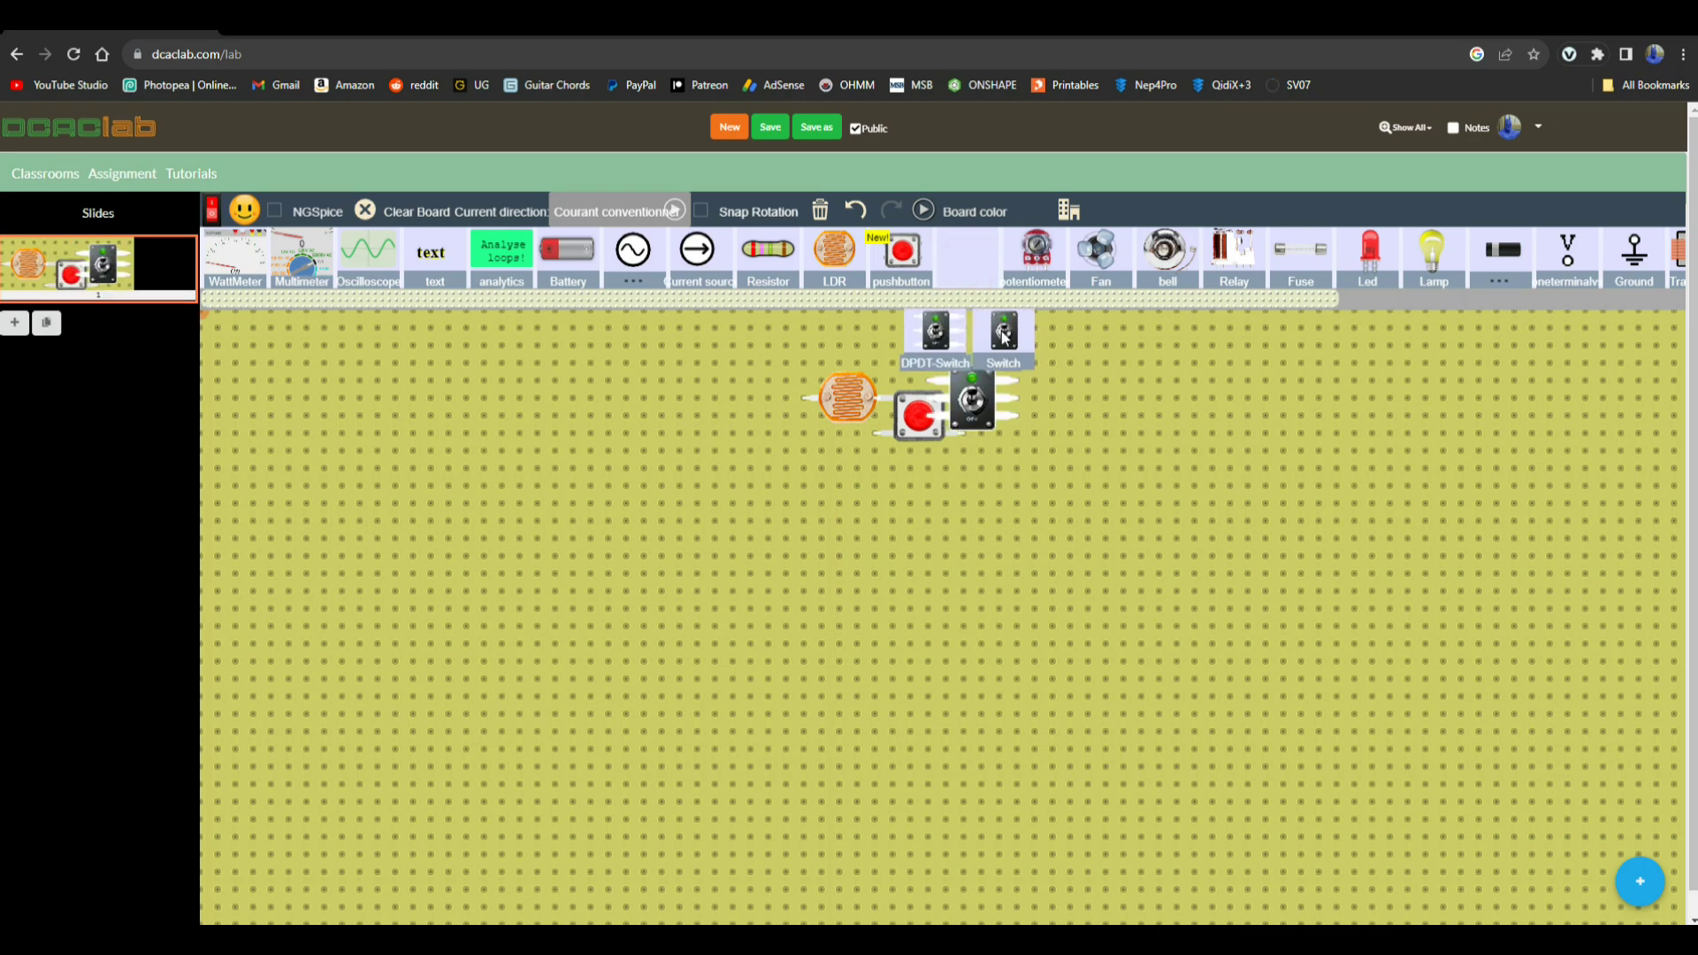
drag(1014, 381, 1066, 378)
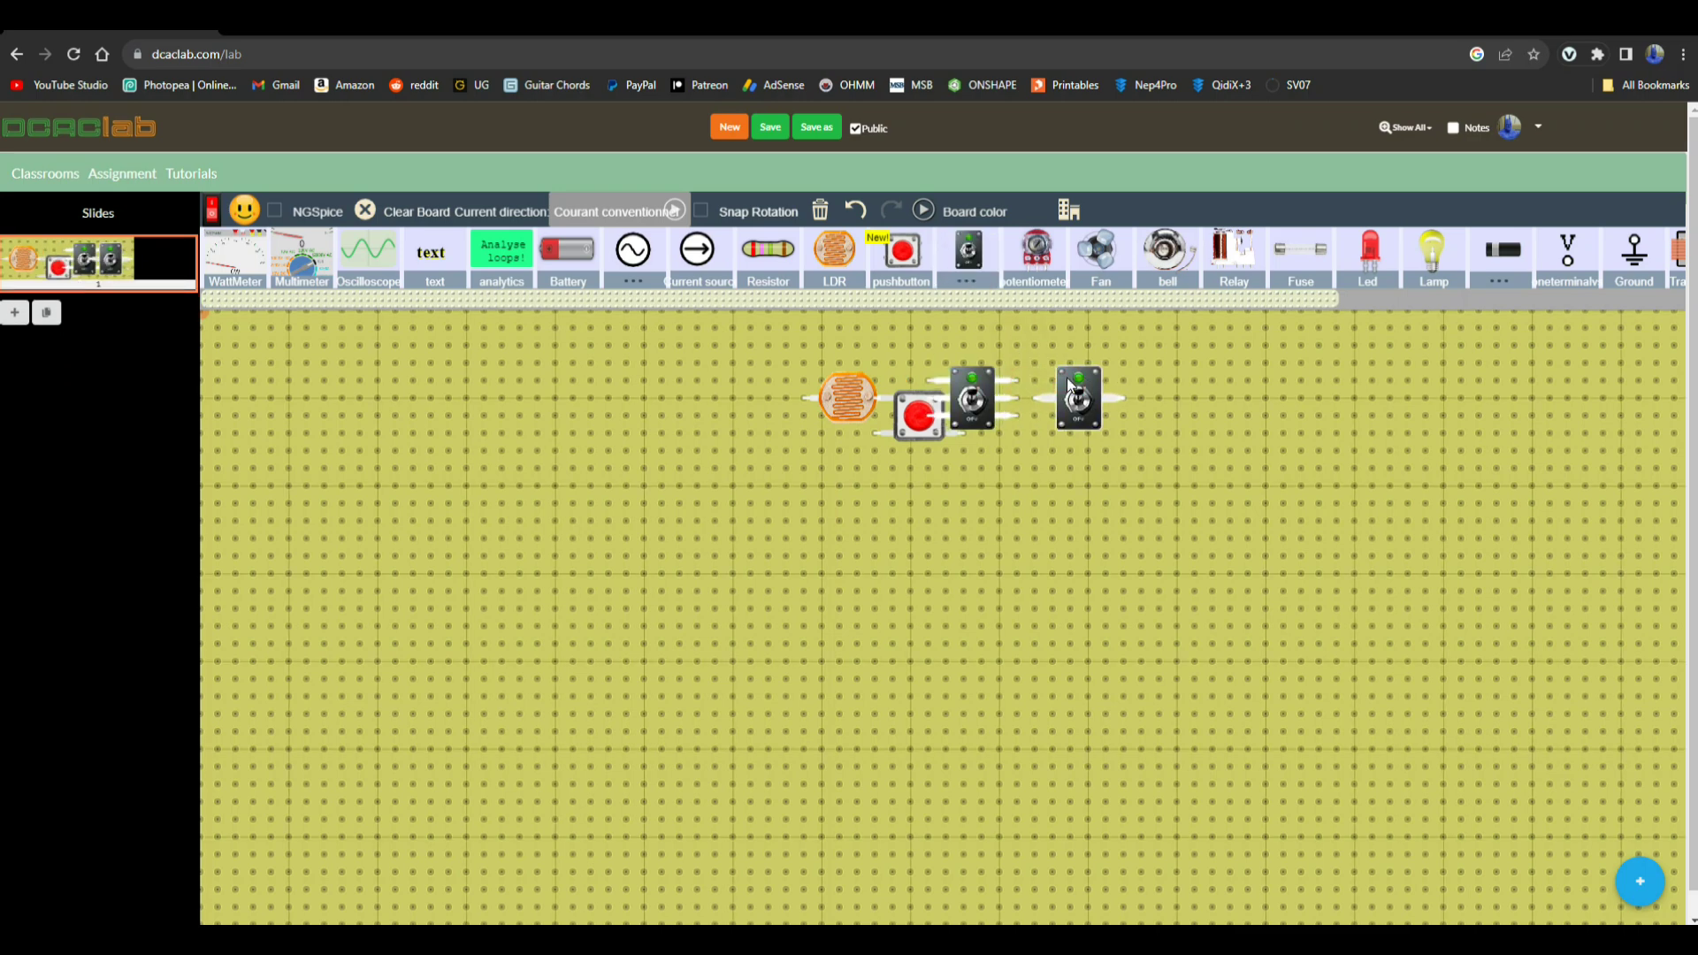
Add a potentiometer below the switches, then a fan, a bell and a relay.
click(1040, 295)
drag(1063, 380, 1202, 434)
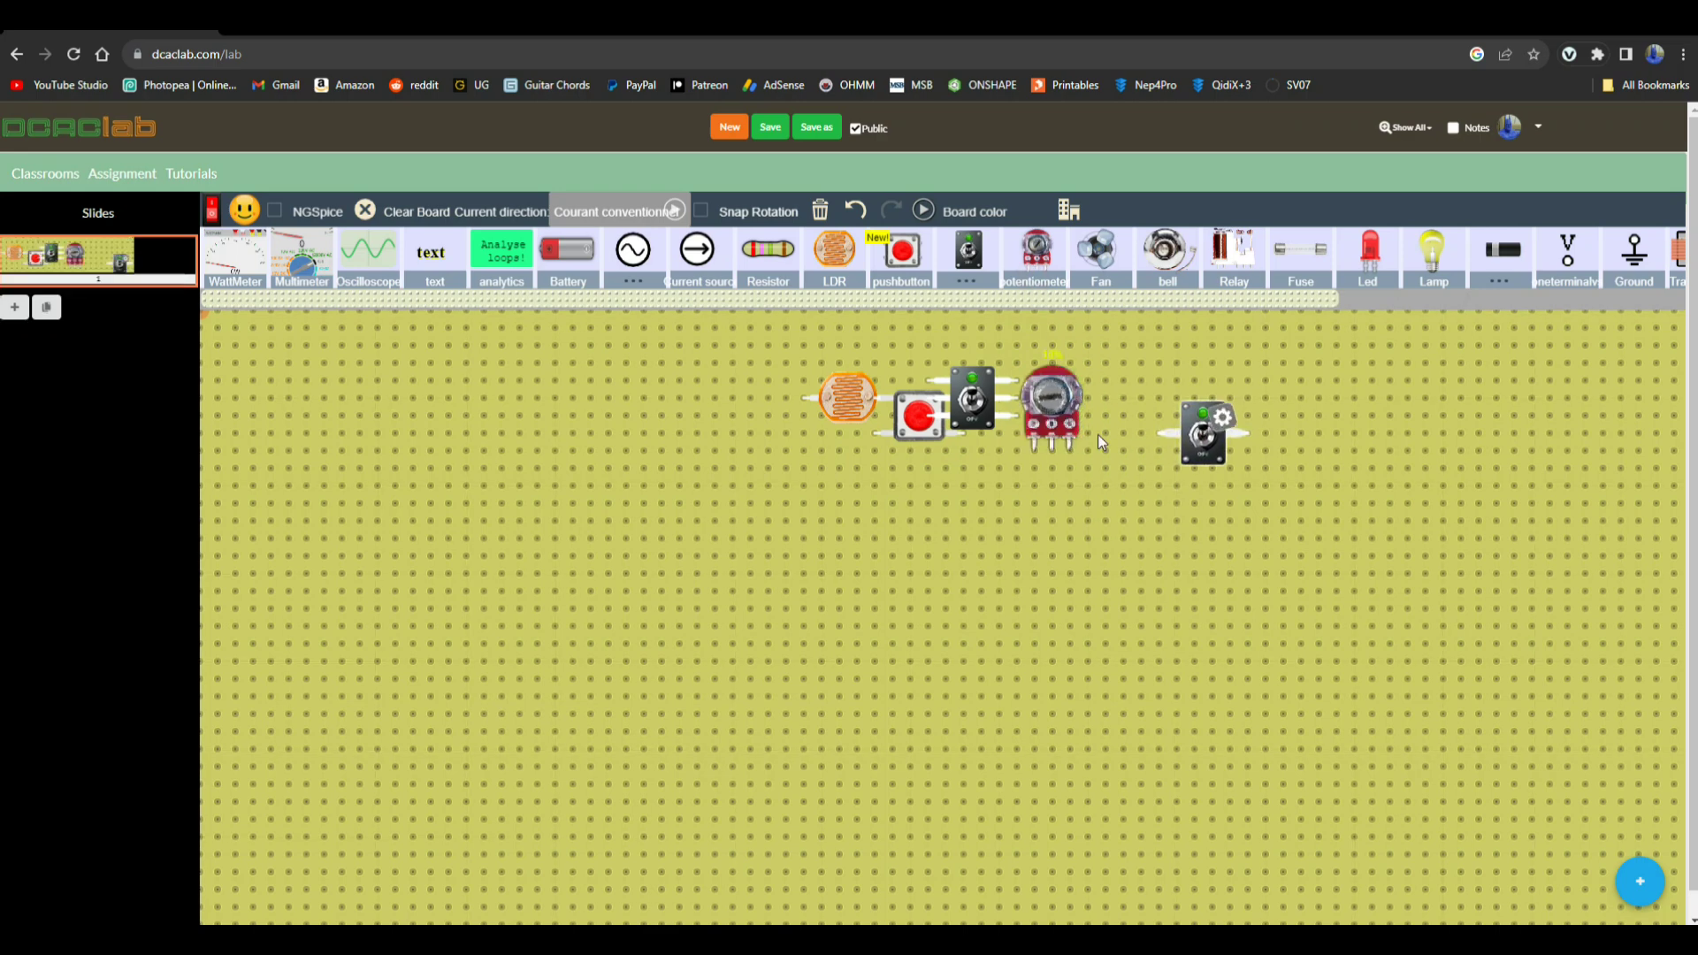
drag(1062, 436, 1105, 448)
drag(1101, 250, 1205, 619)
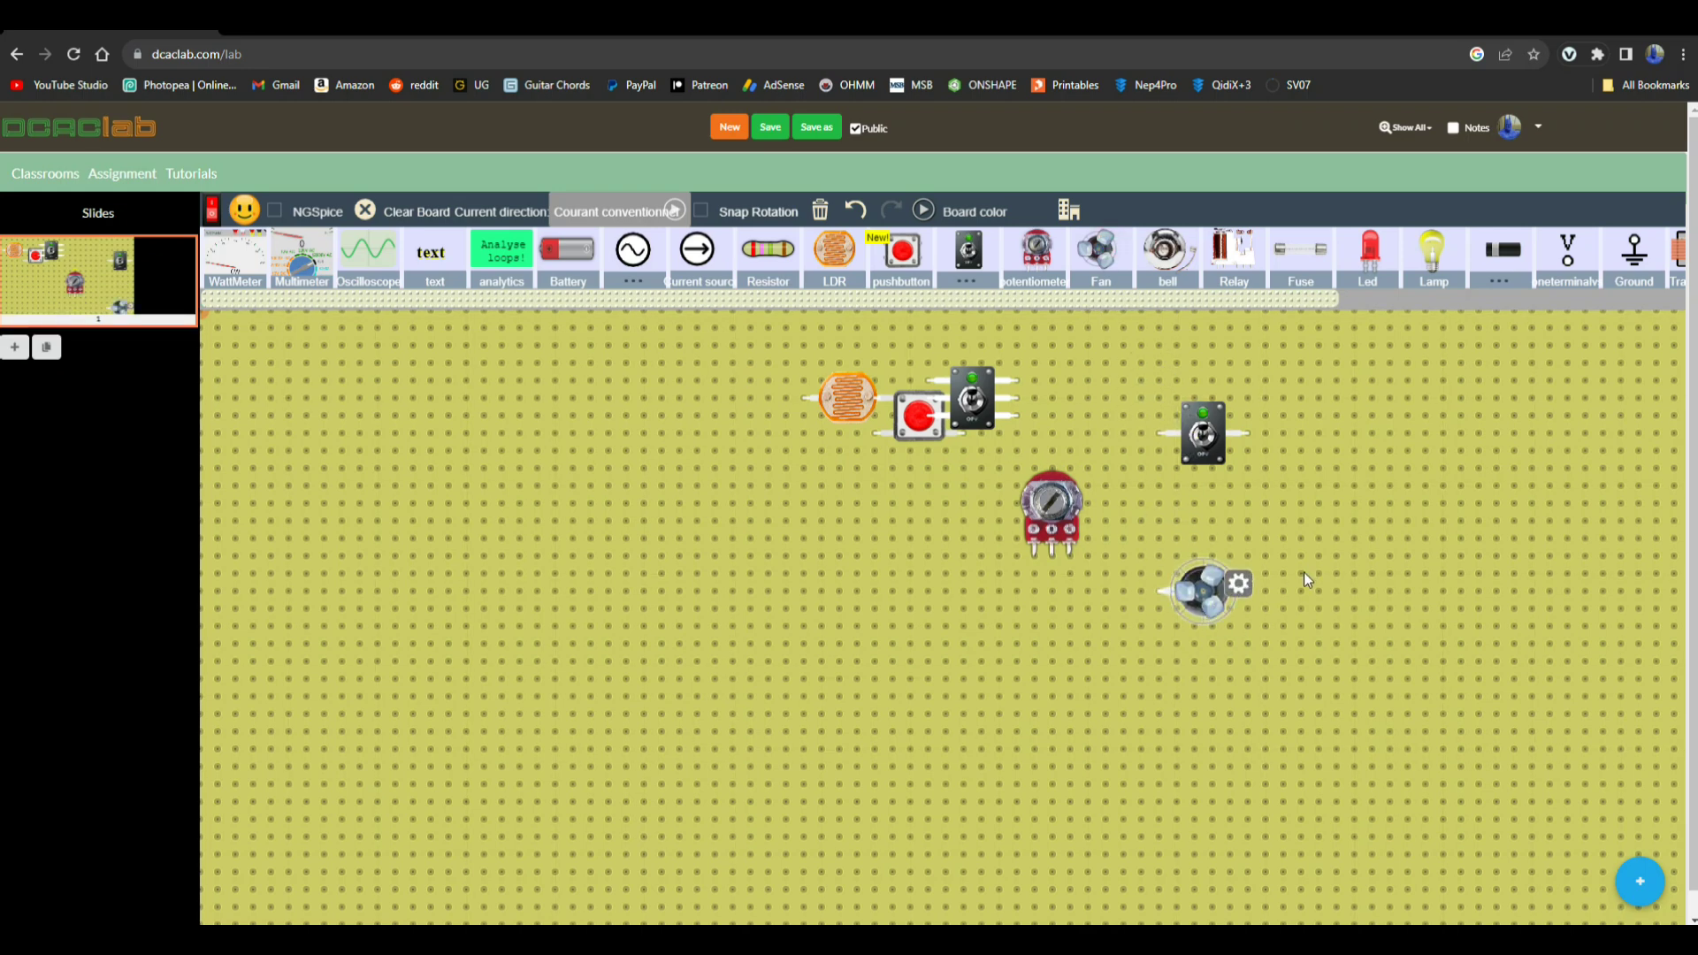
drag(1168, 252, 1335, 444)
drag(1234, 255, 1429, 357)
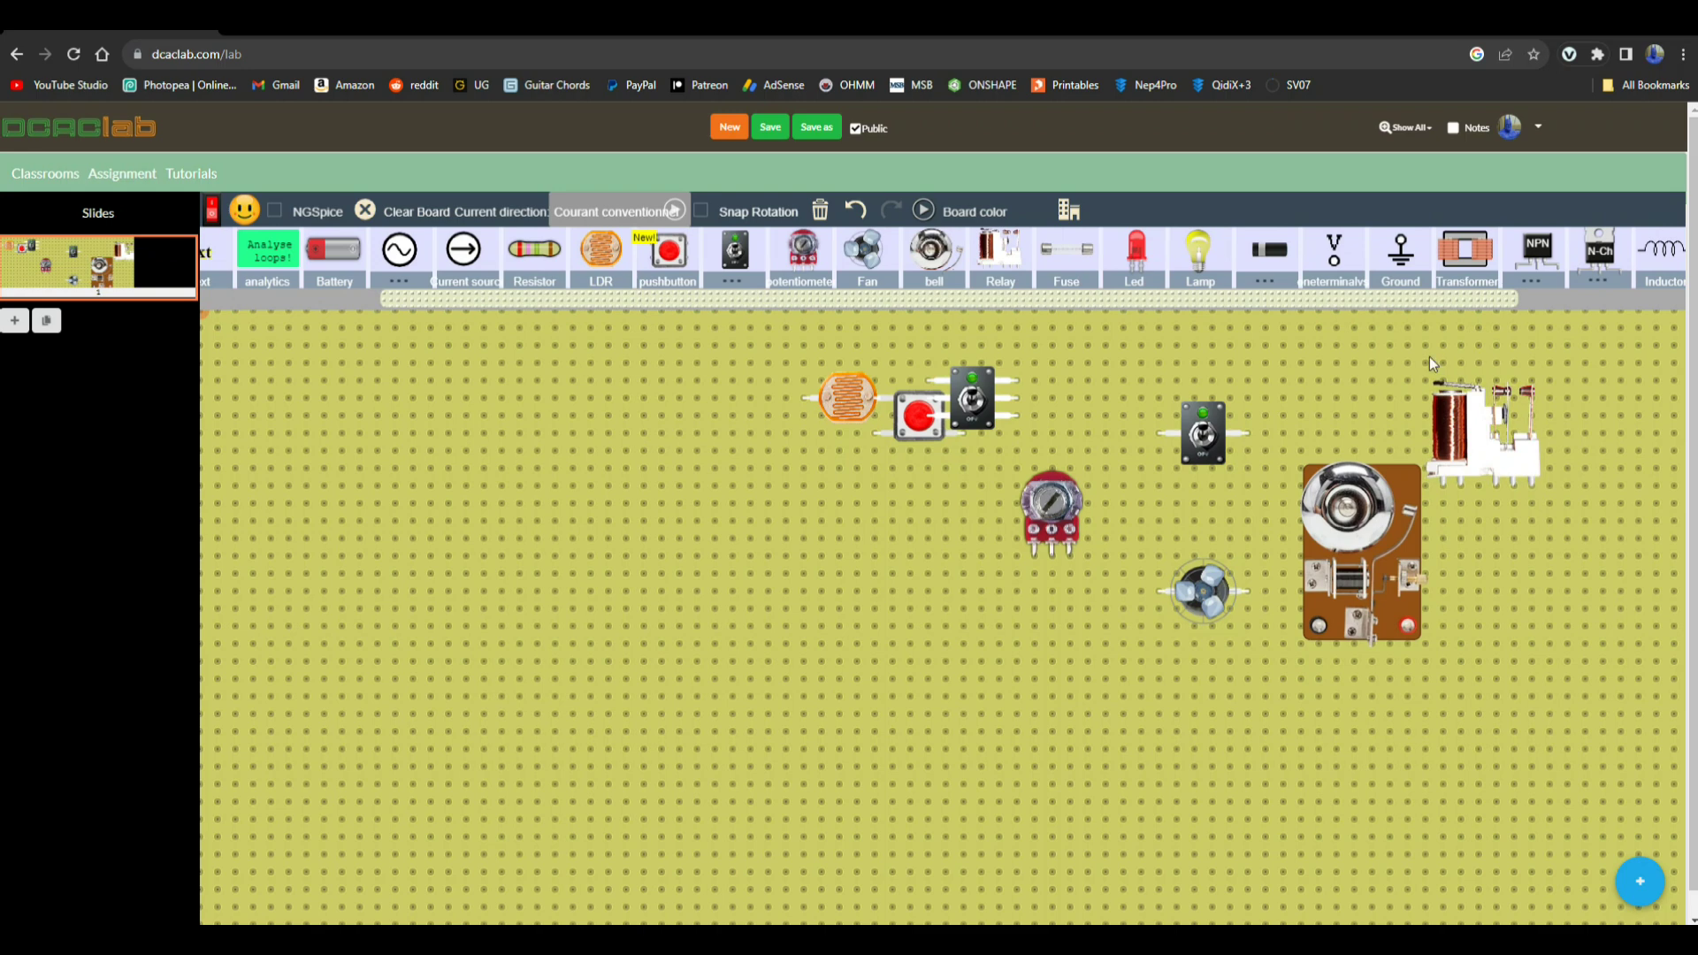
Place a diode and a voltmeter on the board.
click(1281, 284)
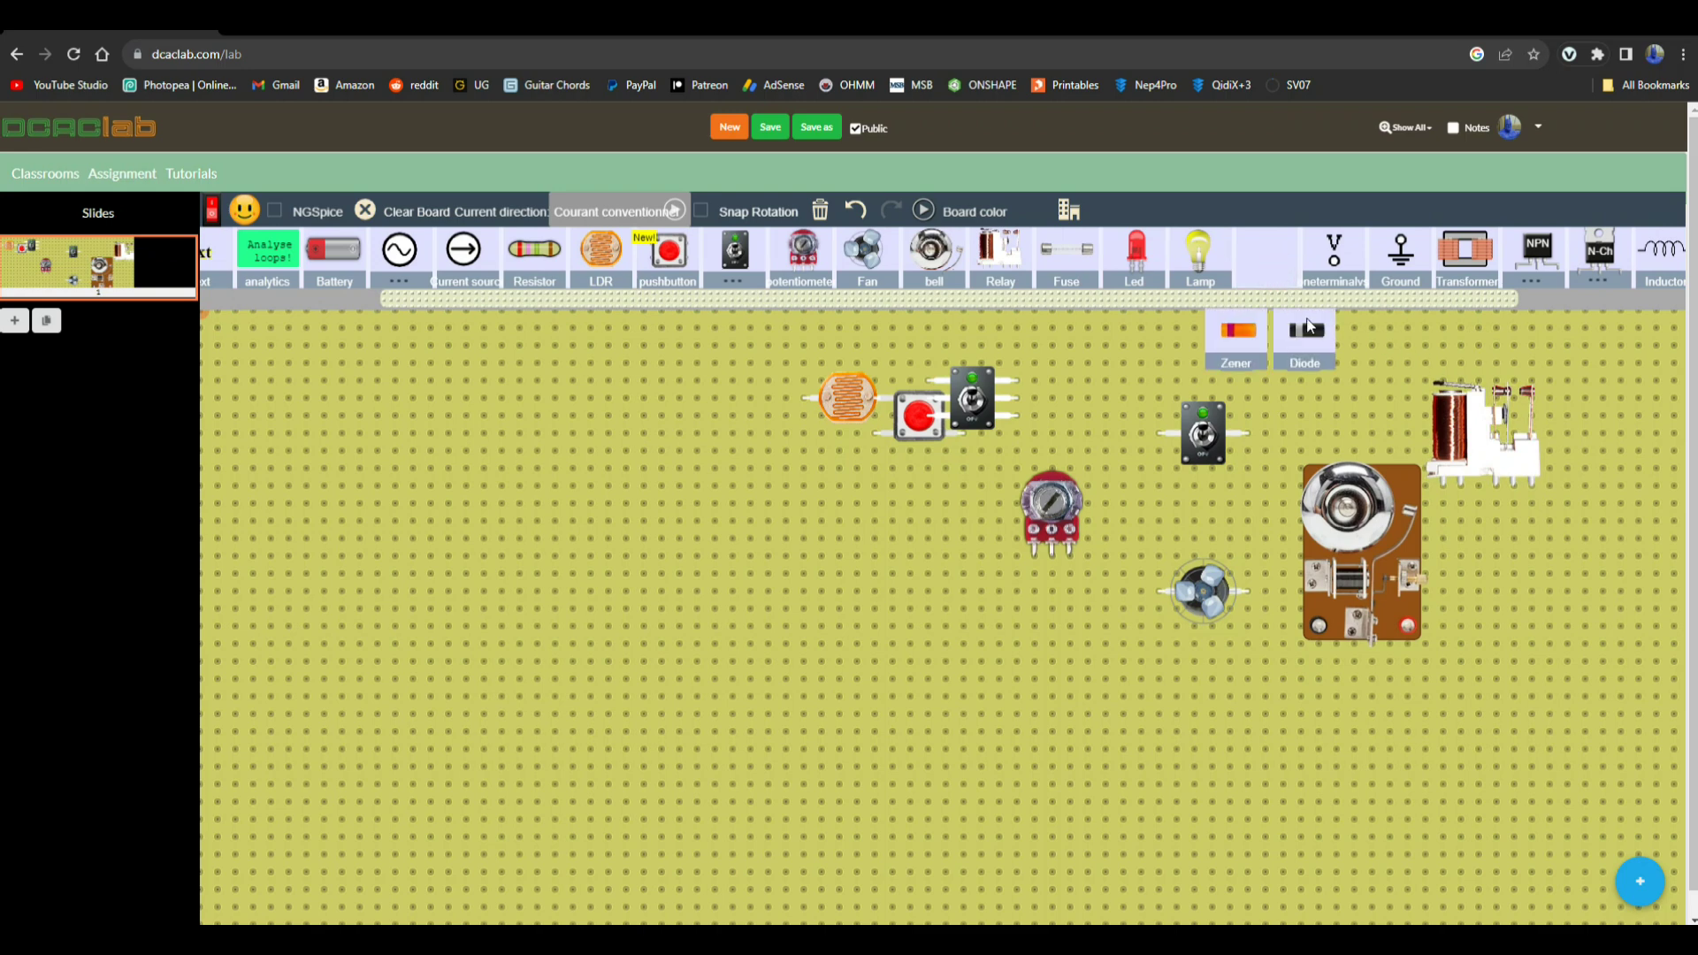
drag(1306, 333, 1308, 370)
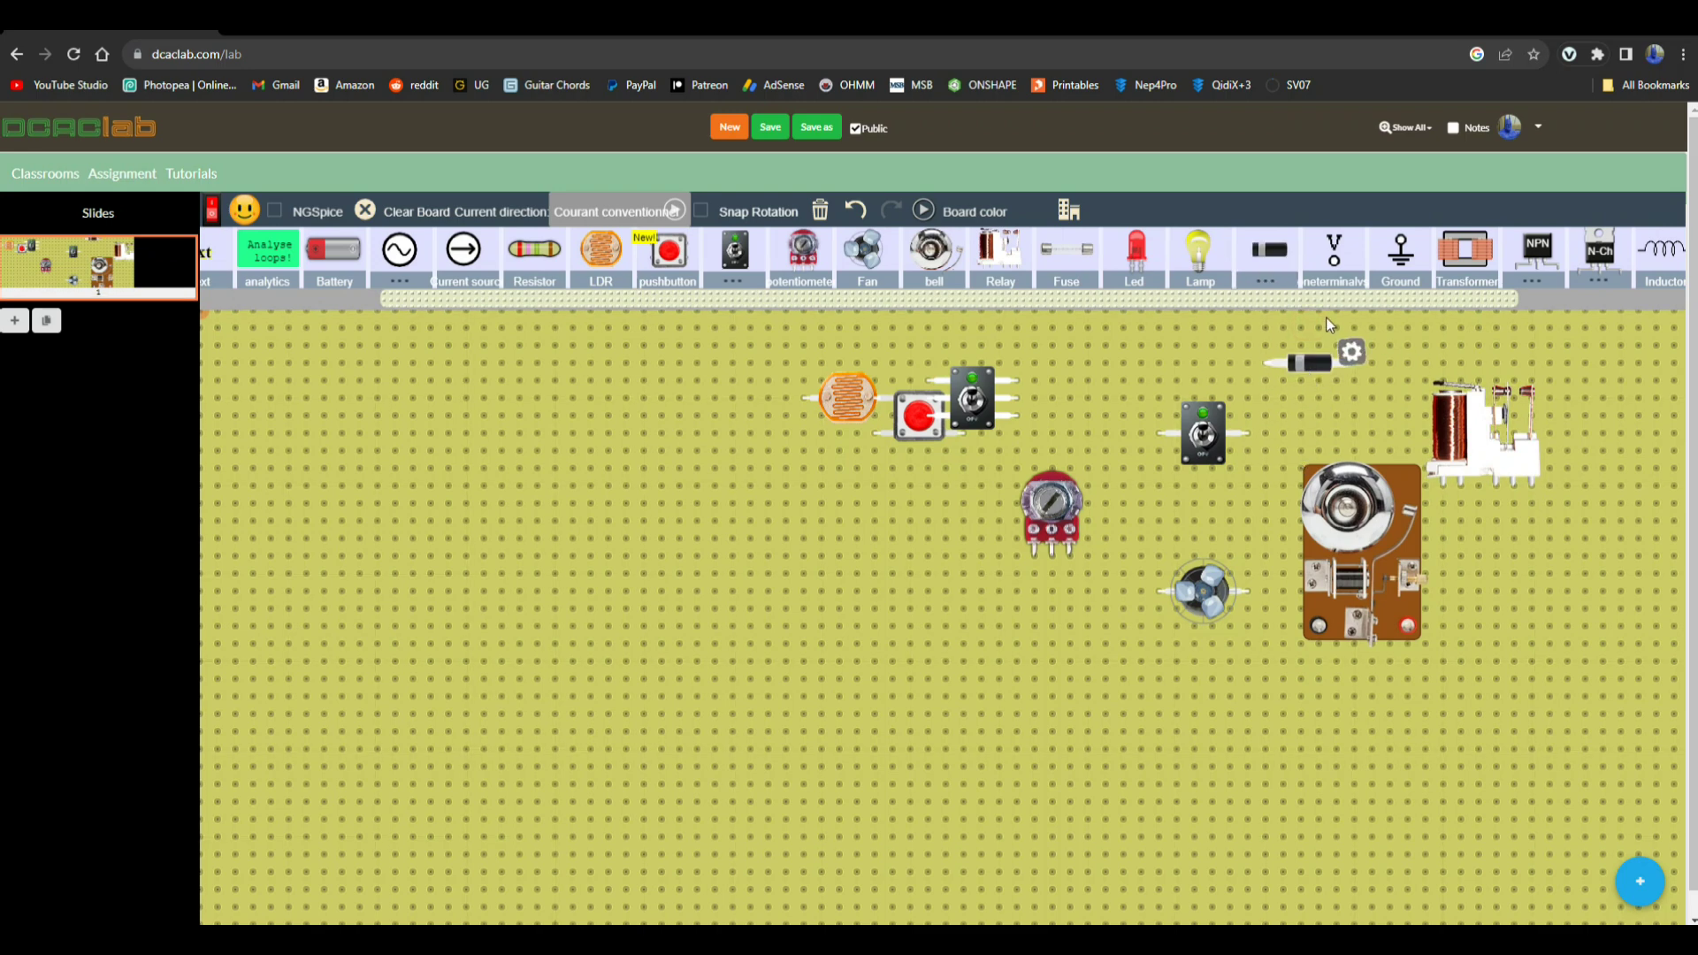
click(1333, 270)
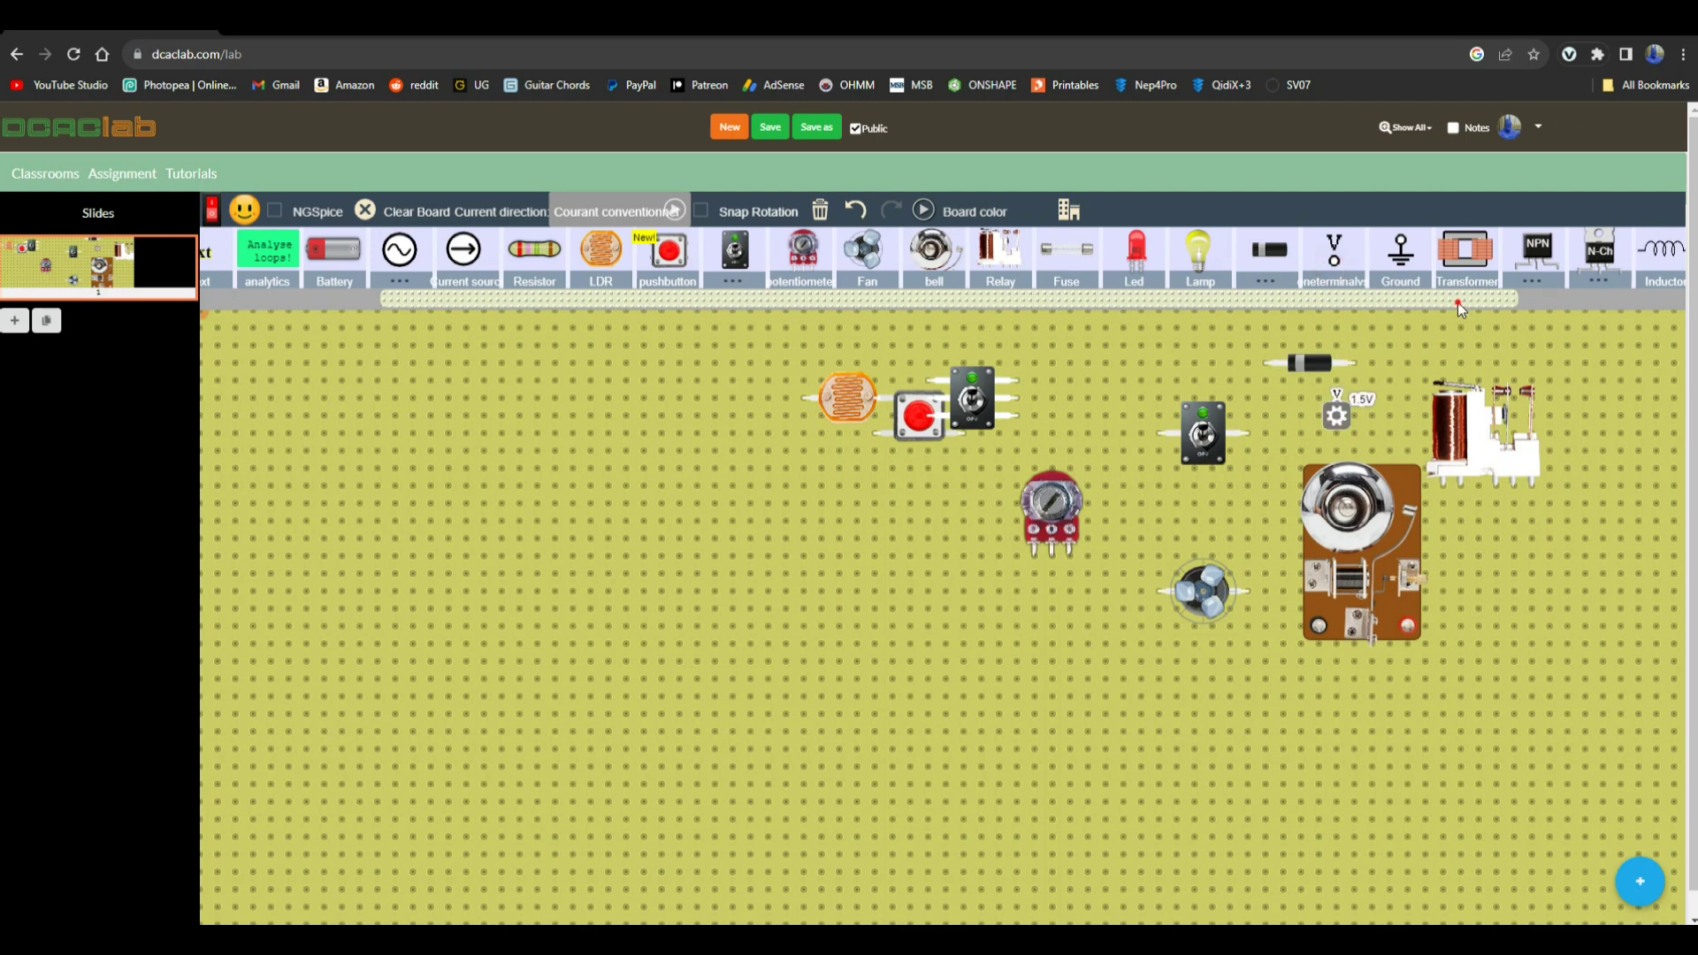
drag(1457, 303, 1627, 309)
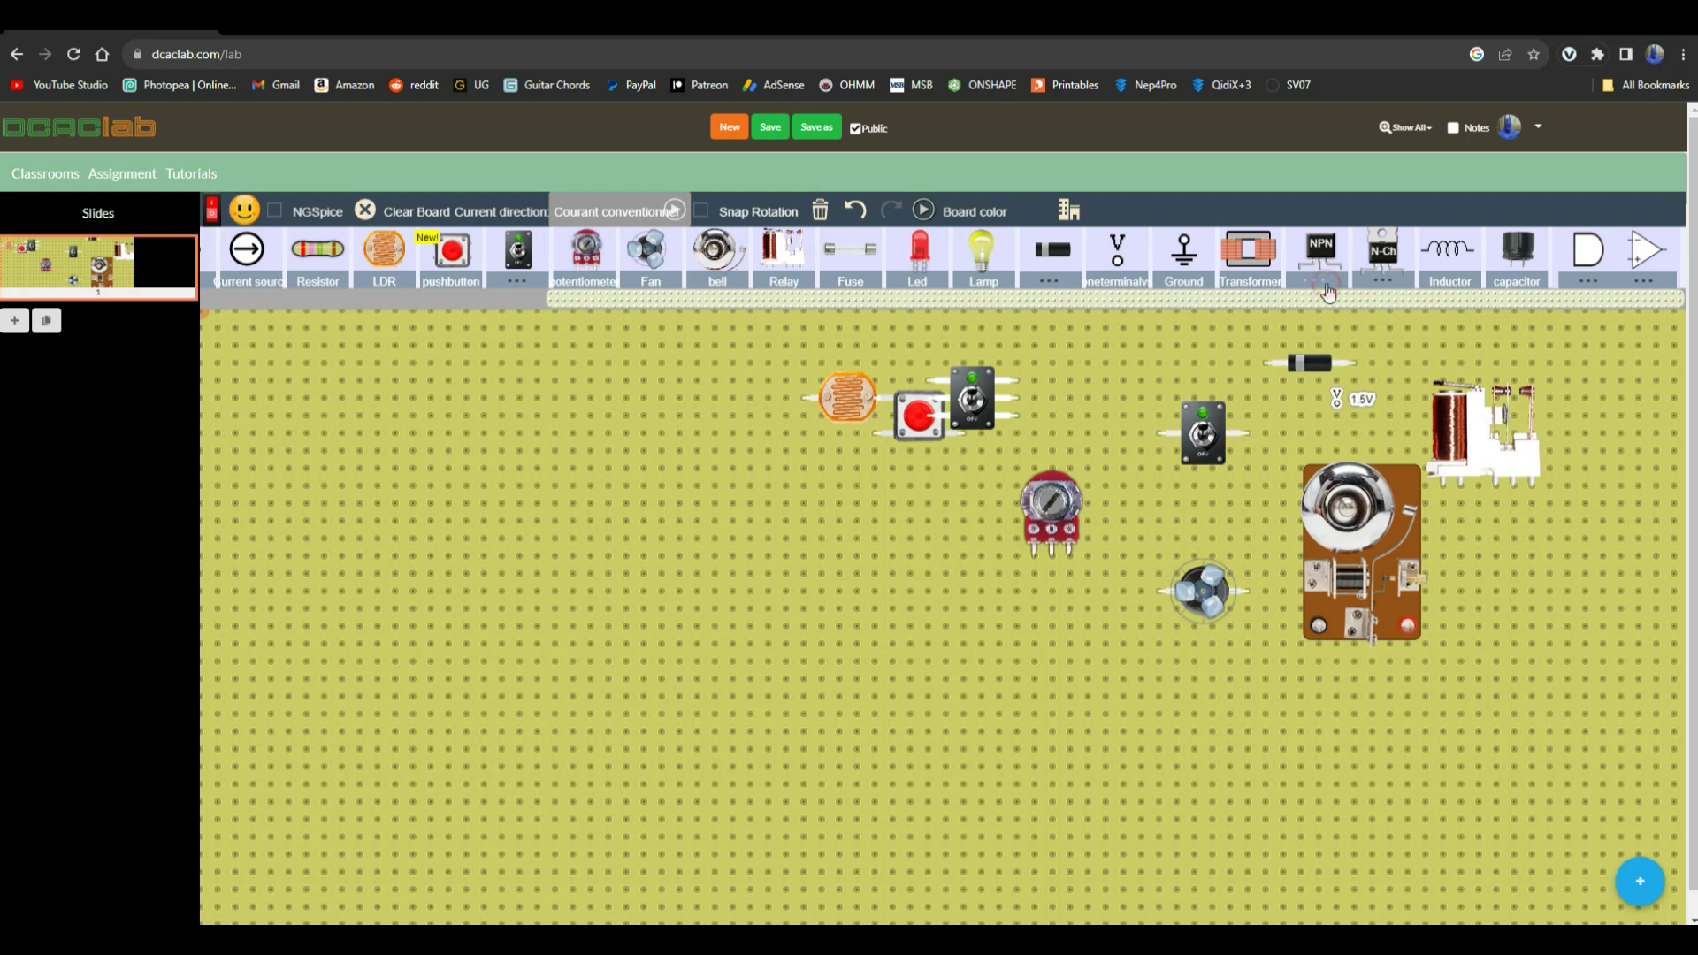
Add an inductor and a capacitor, browsing the transistor, logic gate and opamp choices.
click(1327, 288)
drag(1453, 248, 1164, 352)
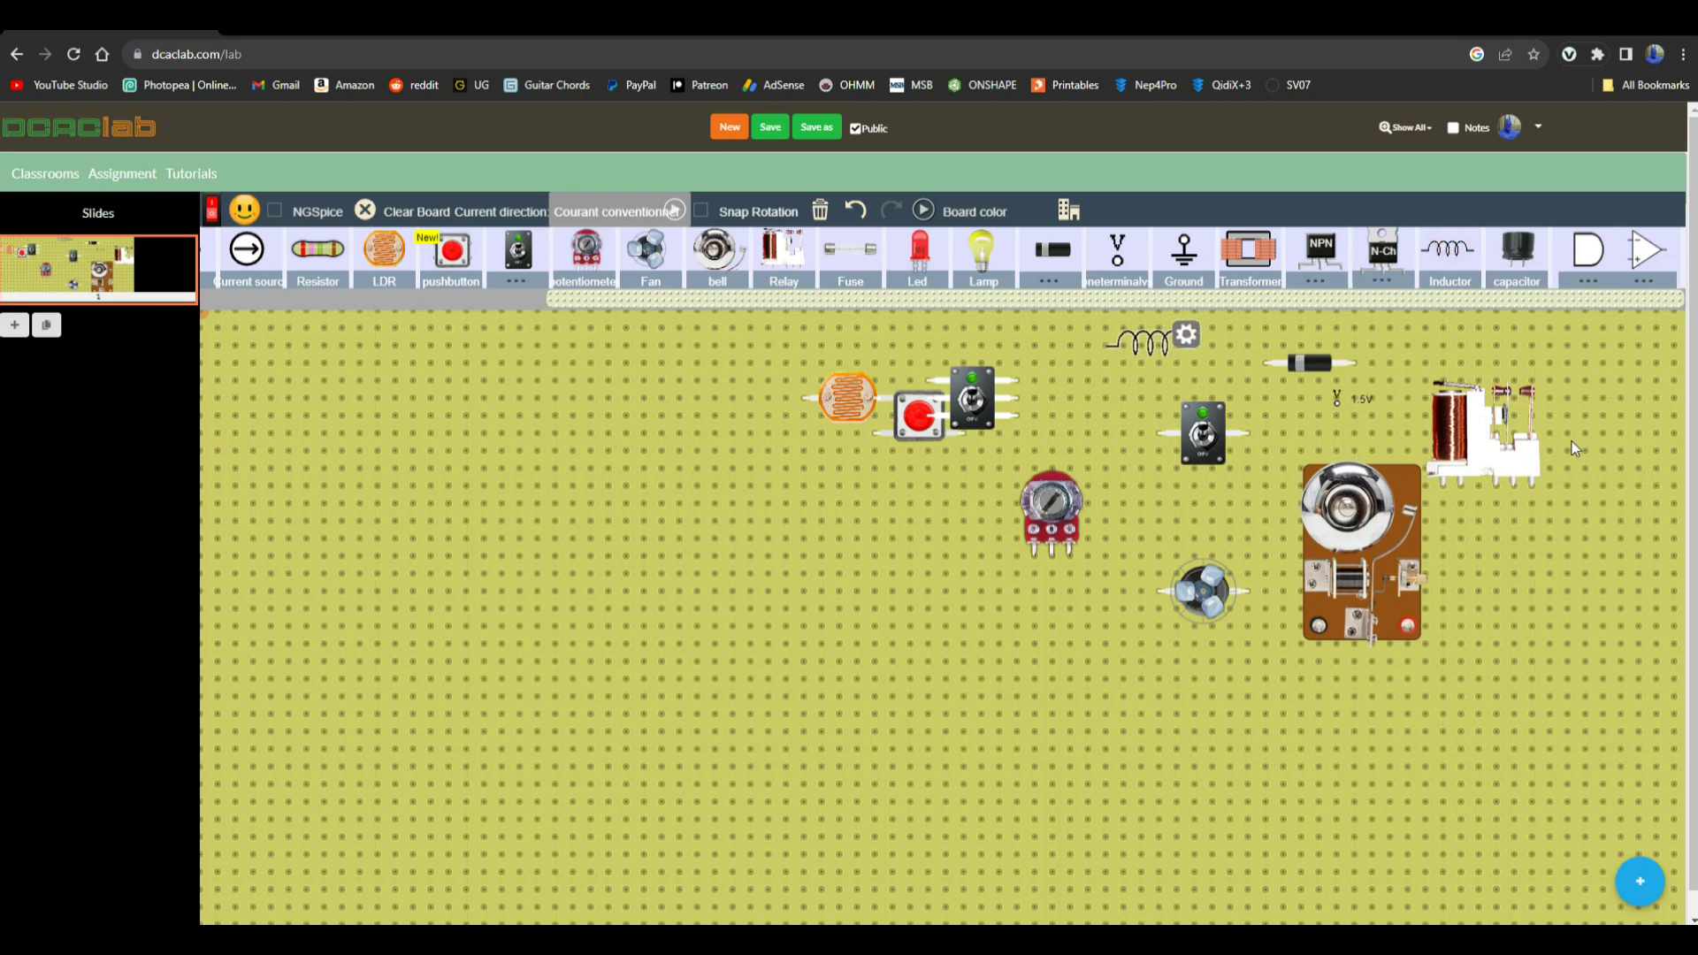
drag(1514, 241, 1583, 455)
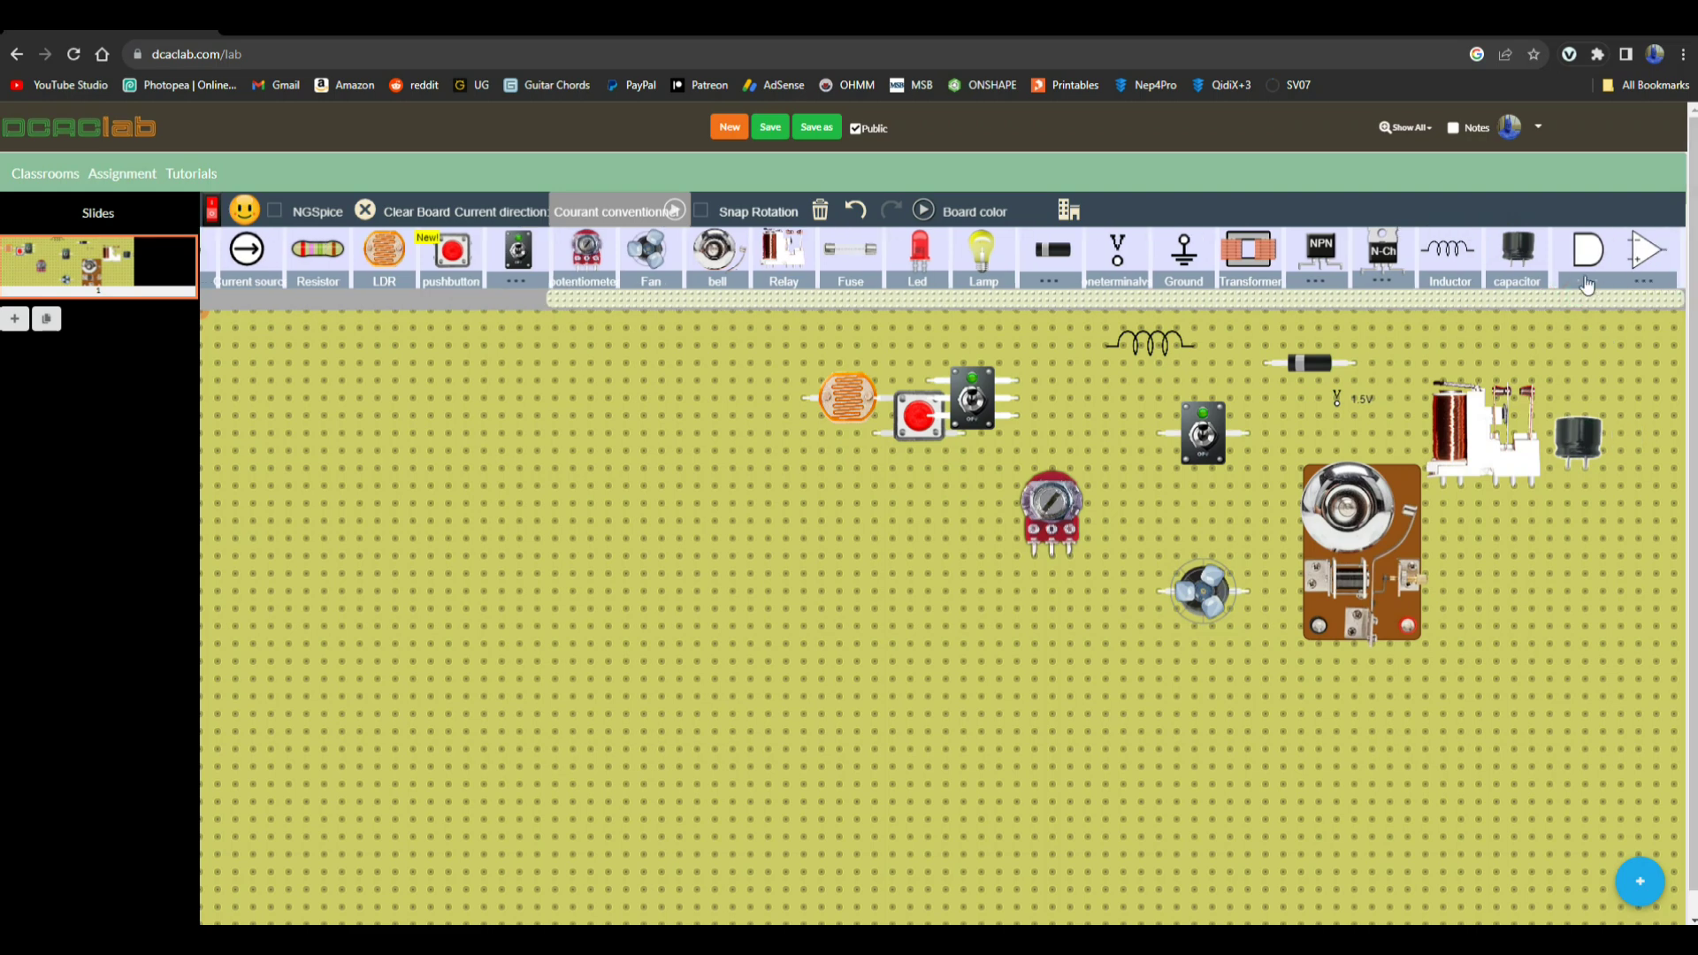
click(1586, 281)
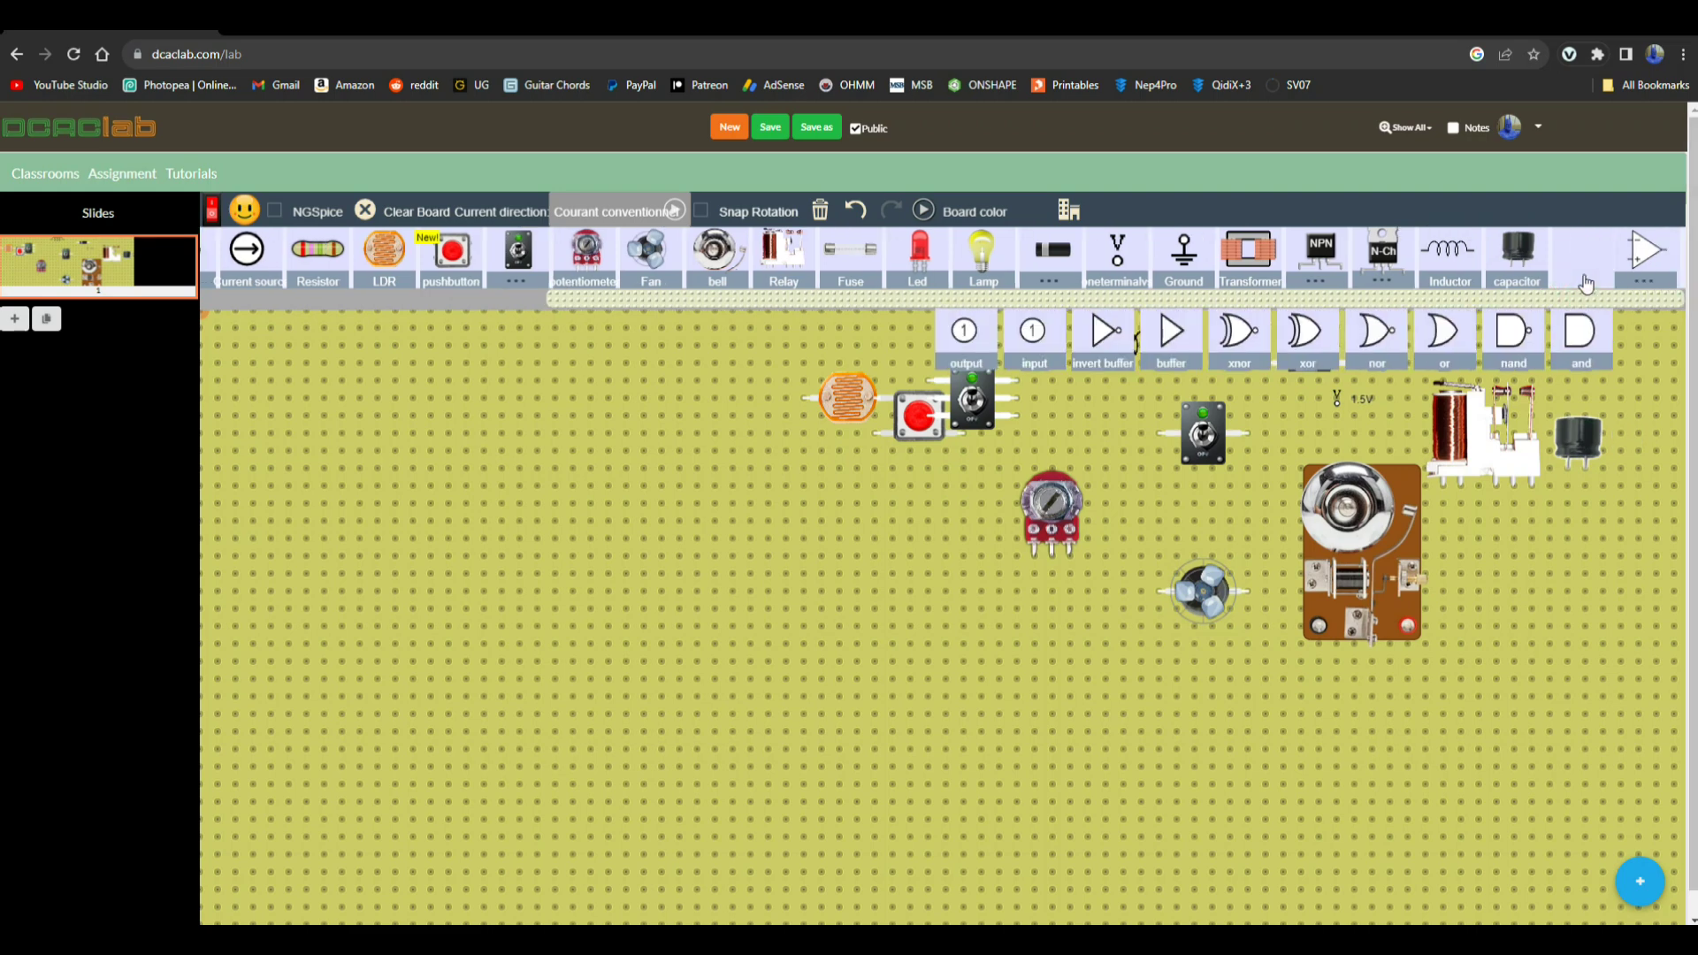
click(1648, 285)
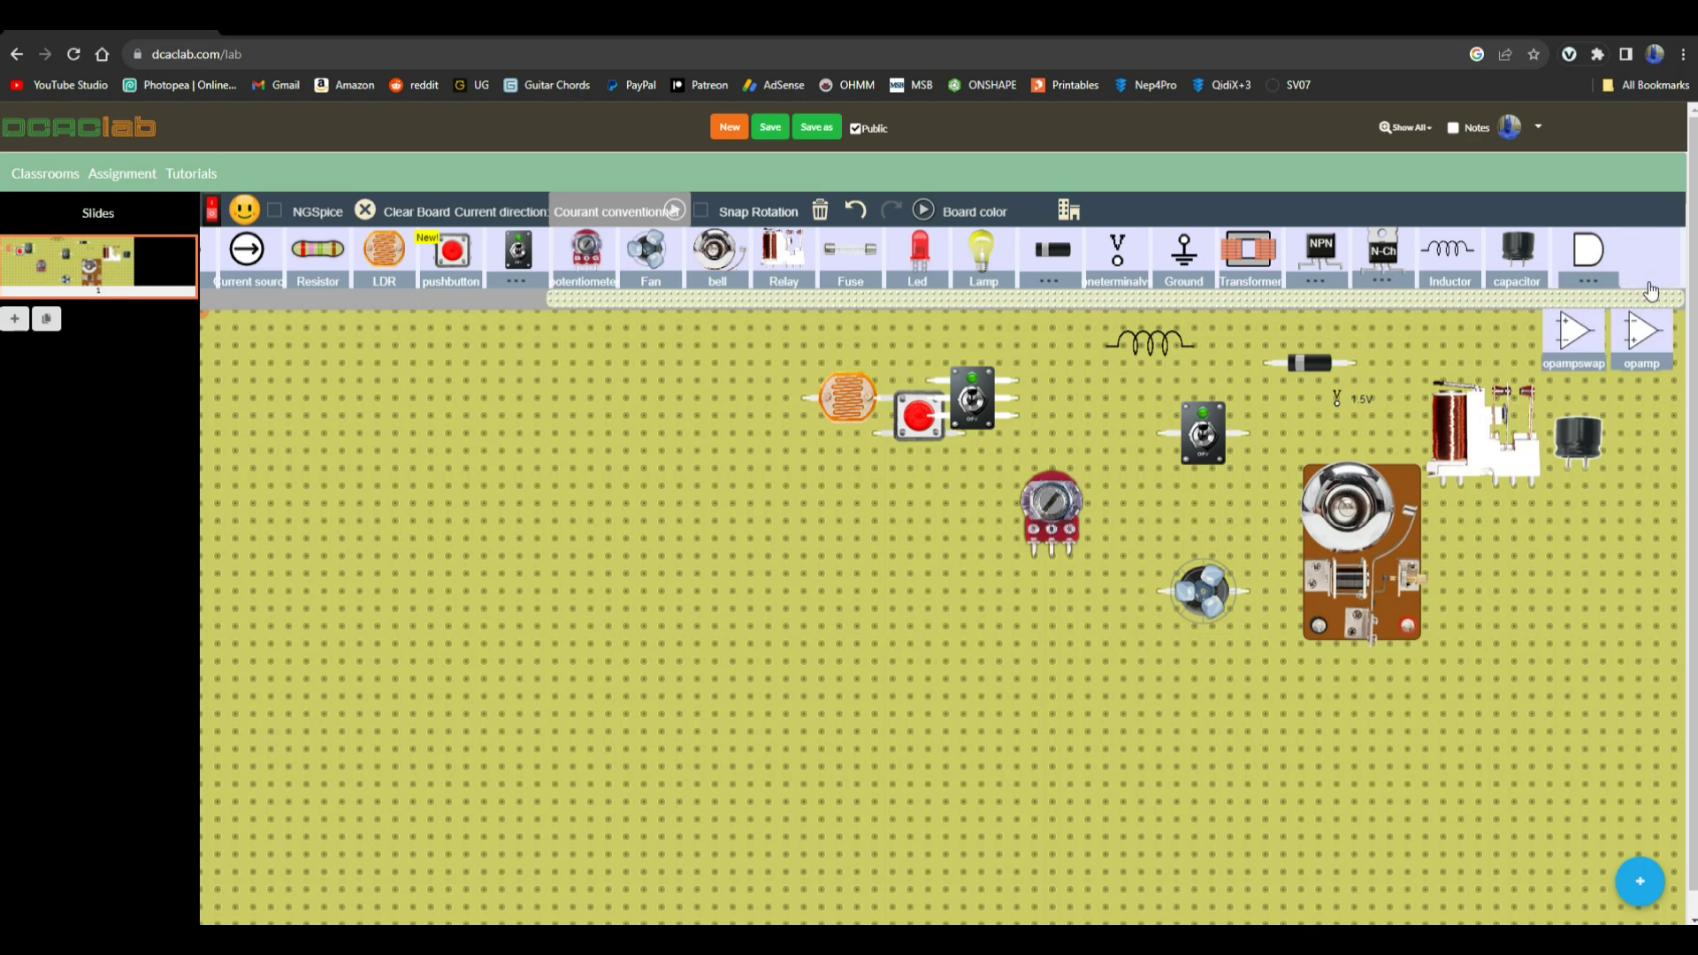
click(1650, 292)
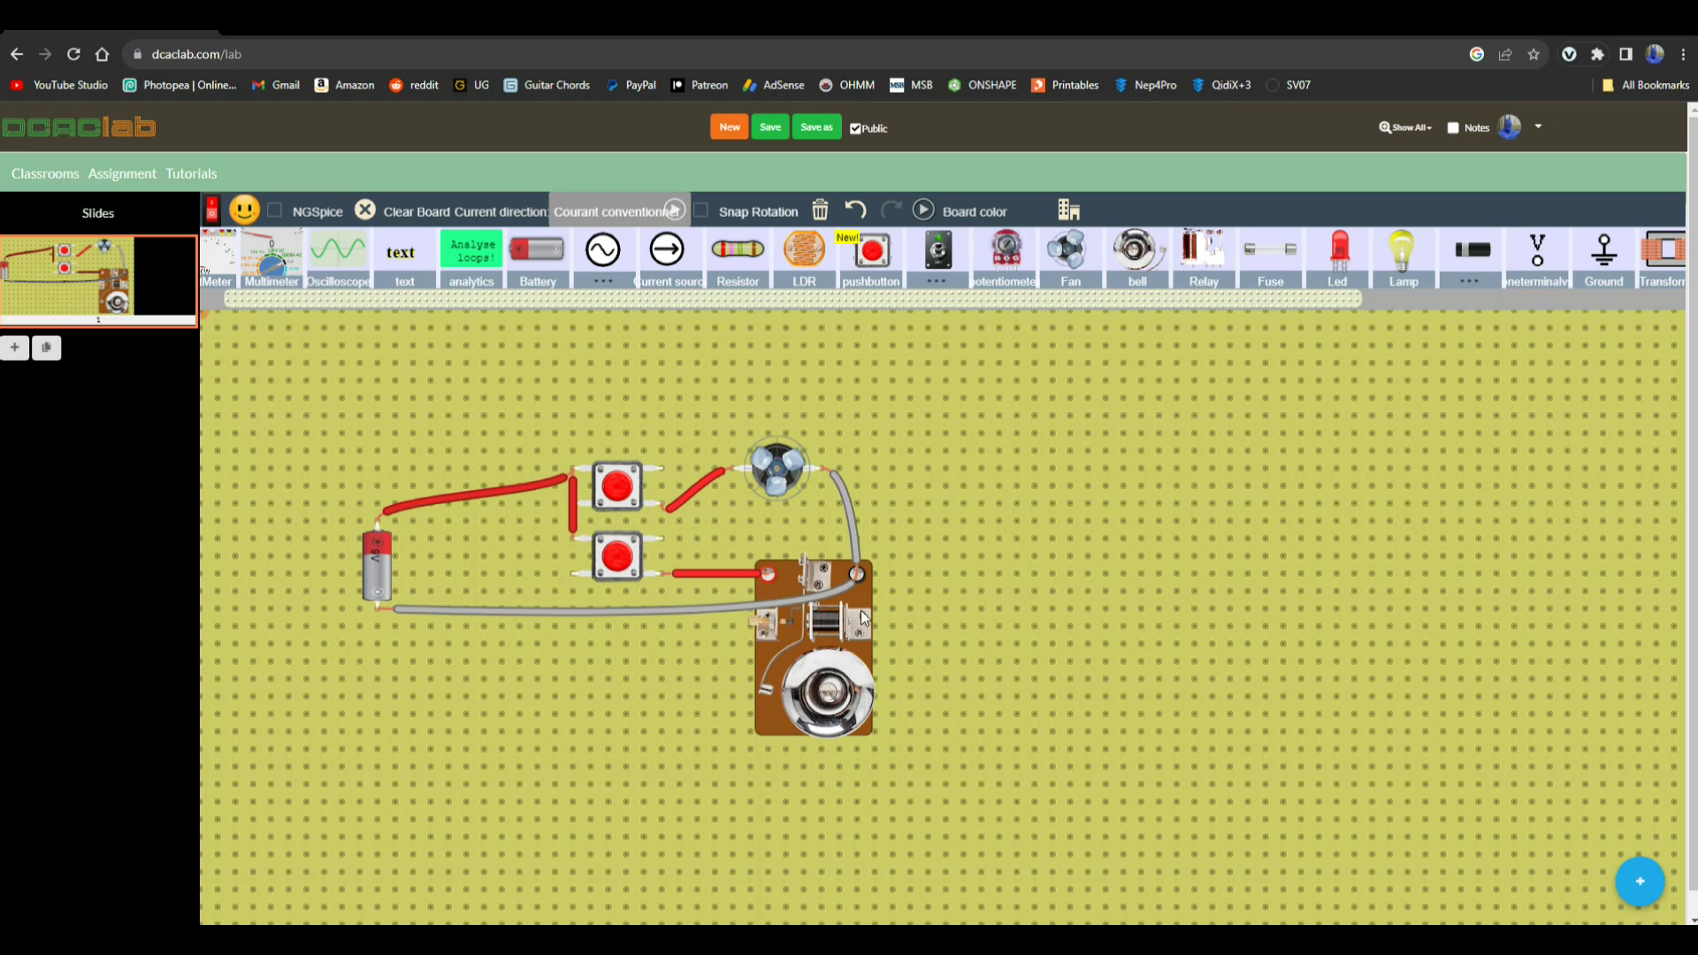
Test the upper pushbutton on the fan and the lower one on the bell, then delete the fan.
click(617, 488)
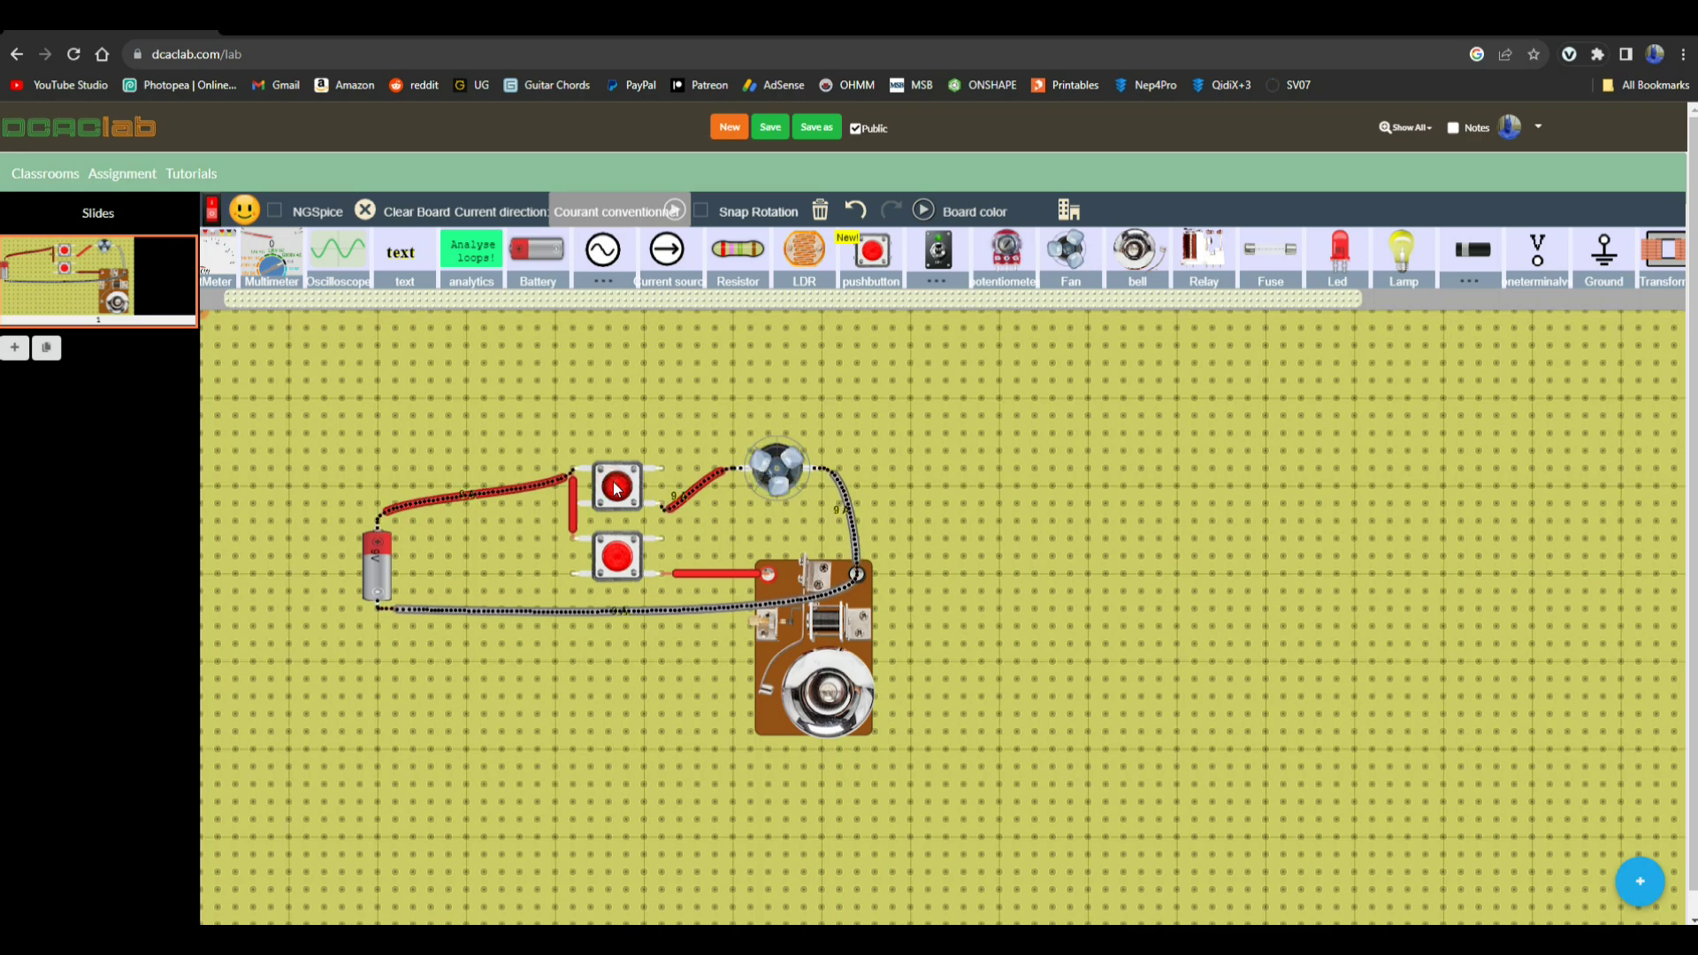
click(617, 488)
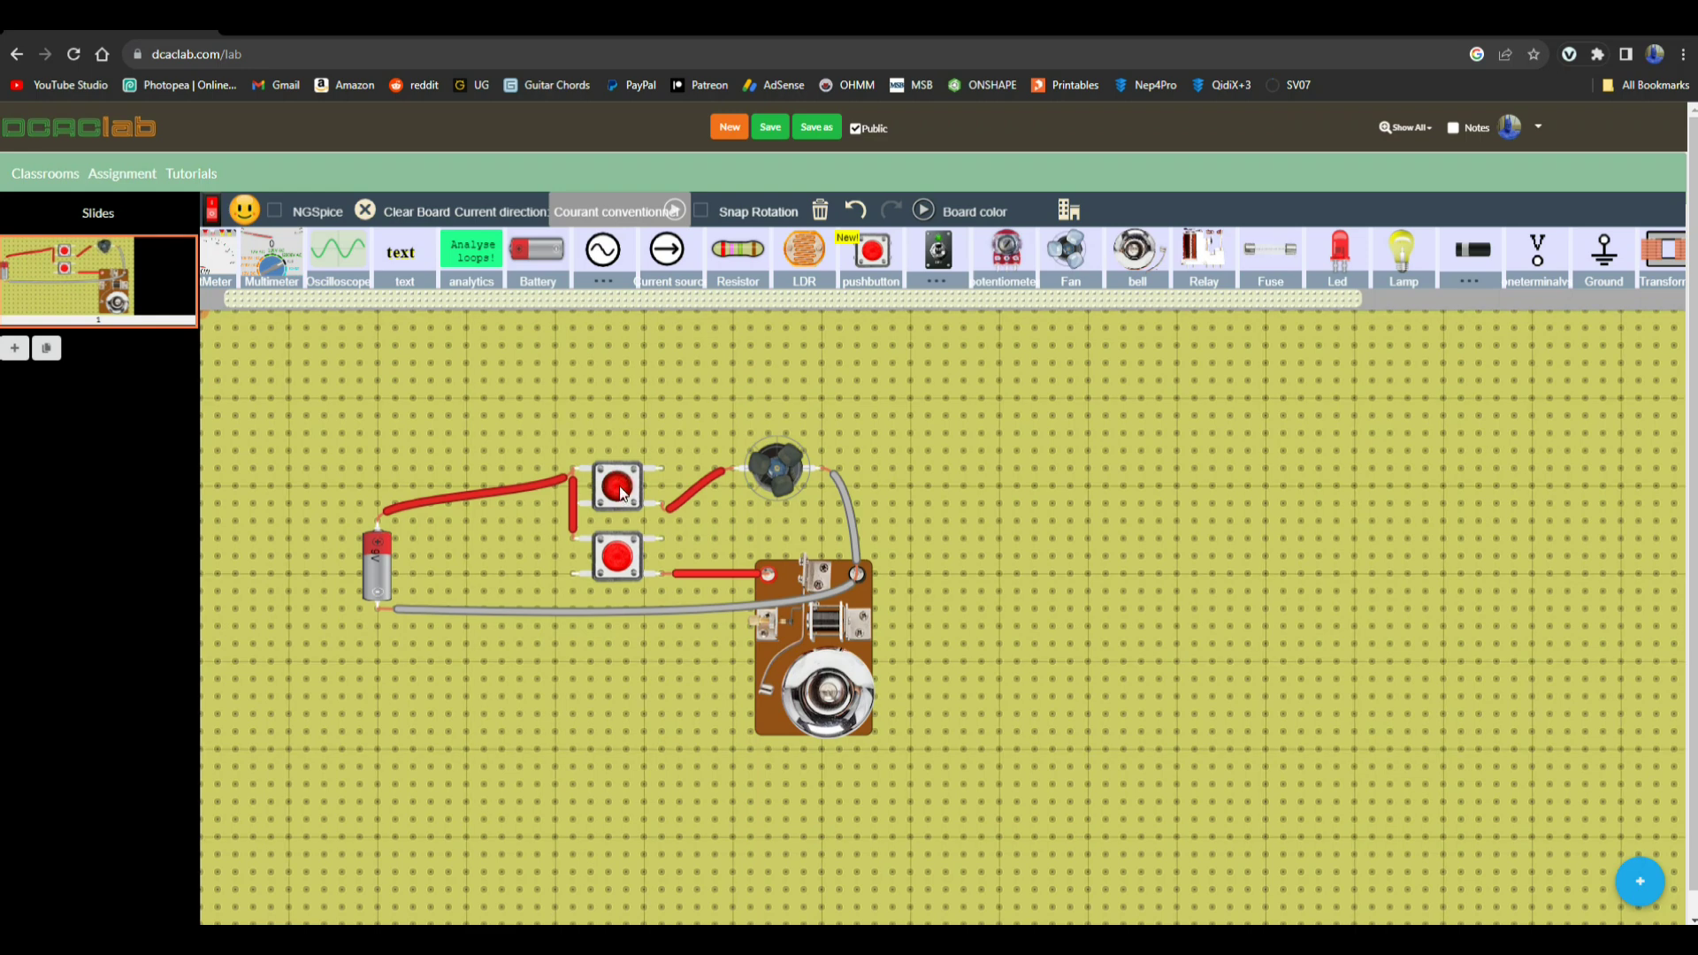
click(623, 555)
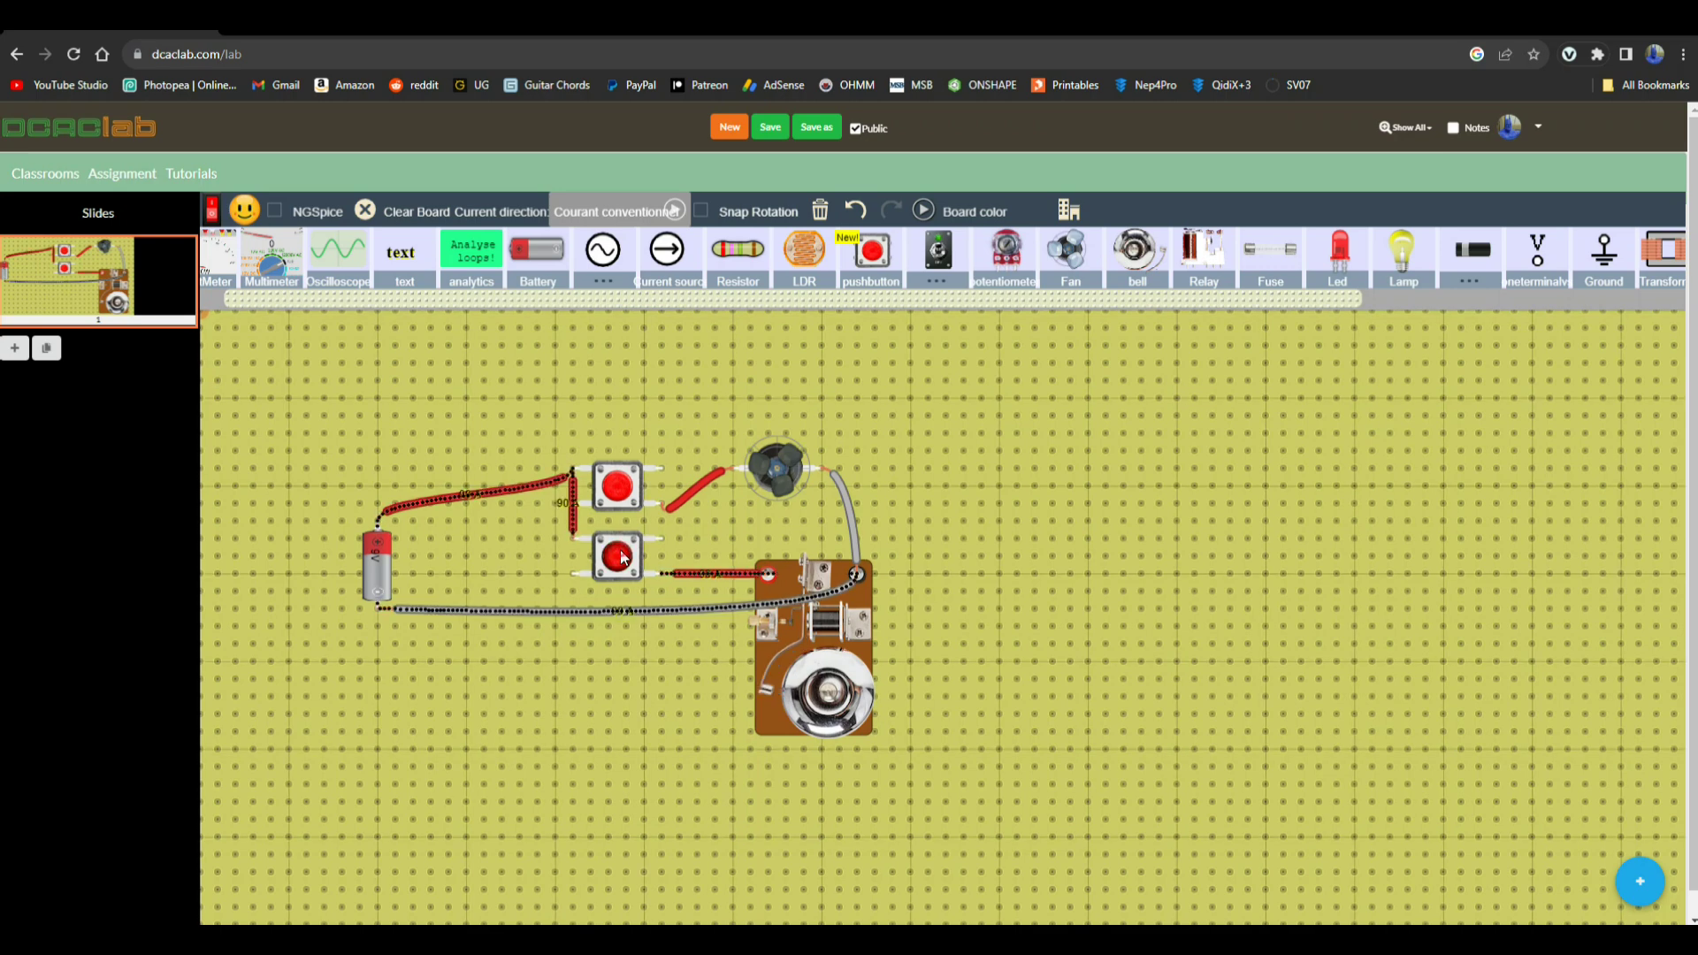
click(624, 555)
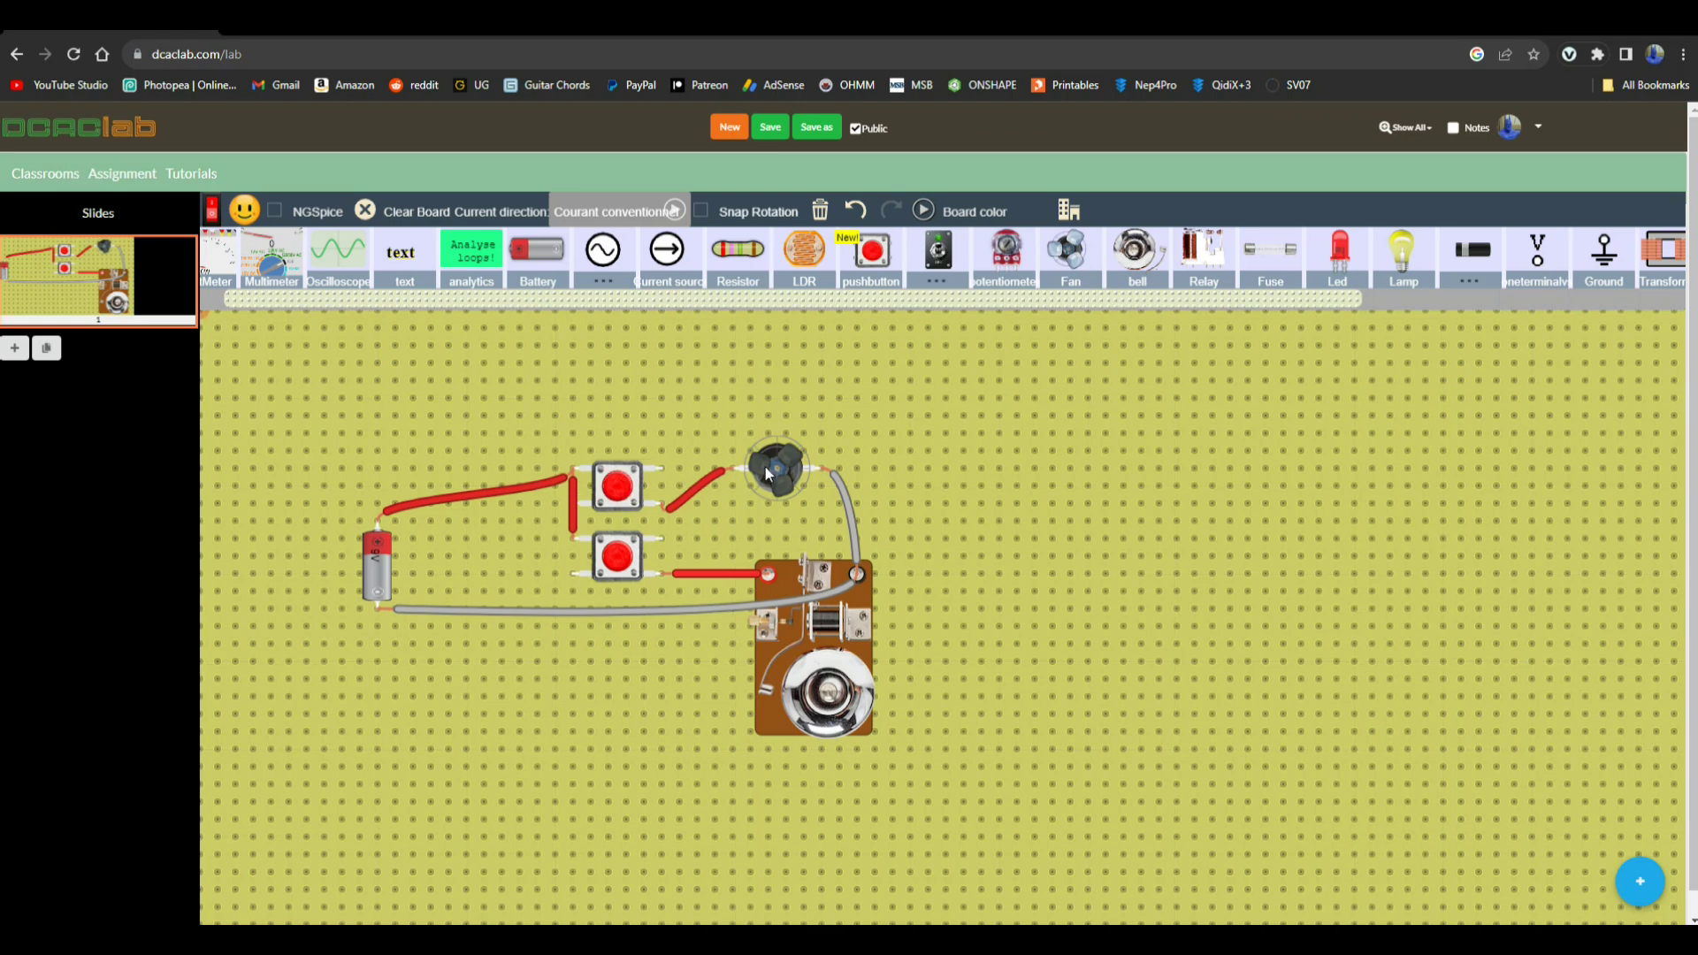
key(Delete)
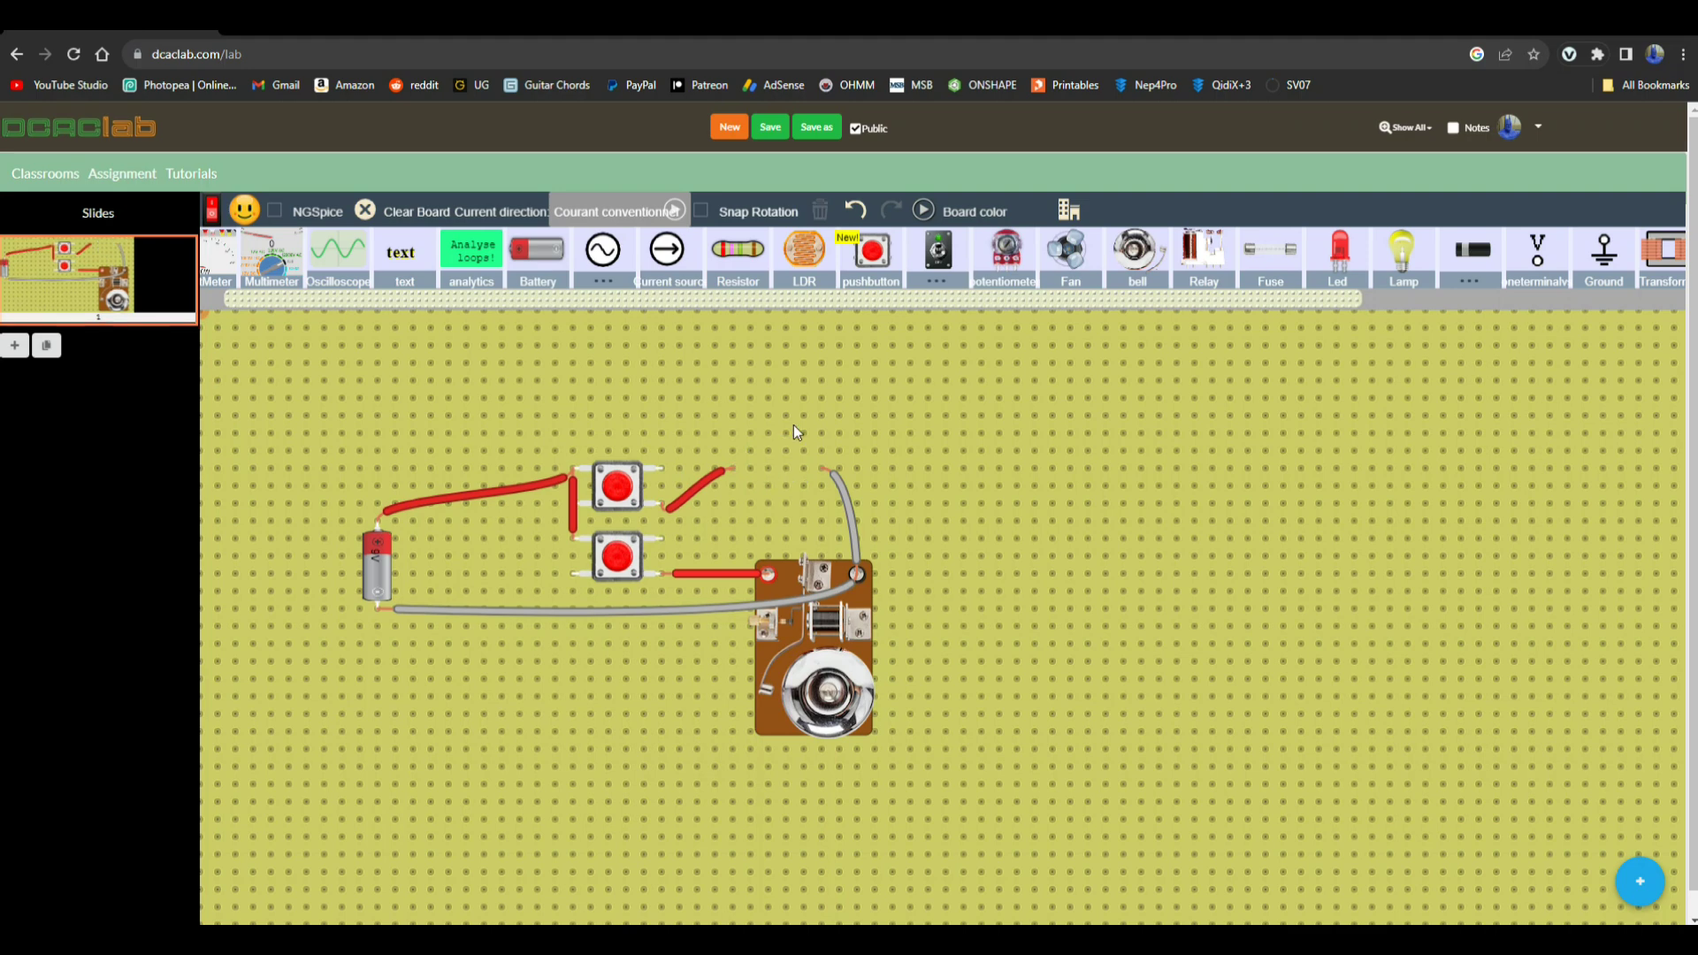
Place a new fan, test it with the top pushbutton, delete its relay wire, and add a resistor.
drag(1066, 258, 779, 464)
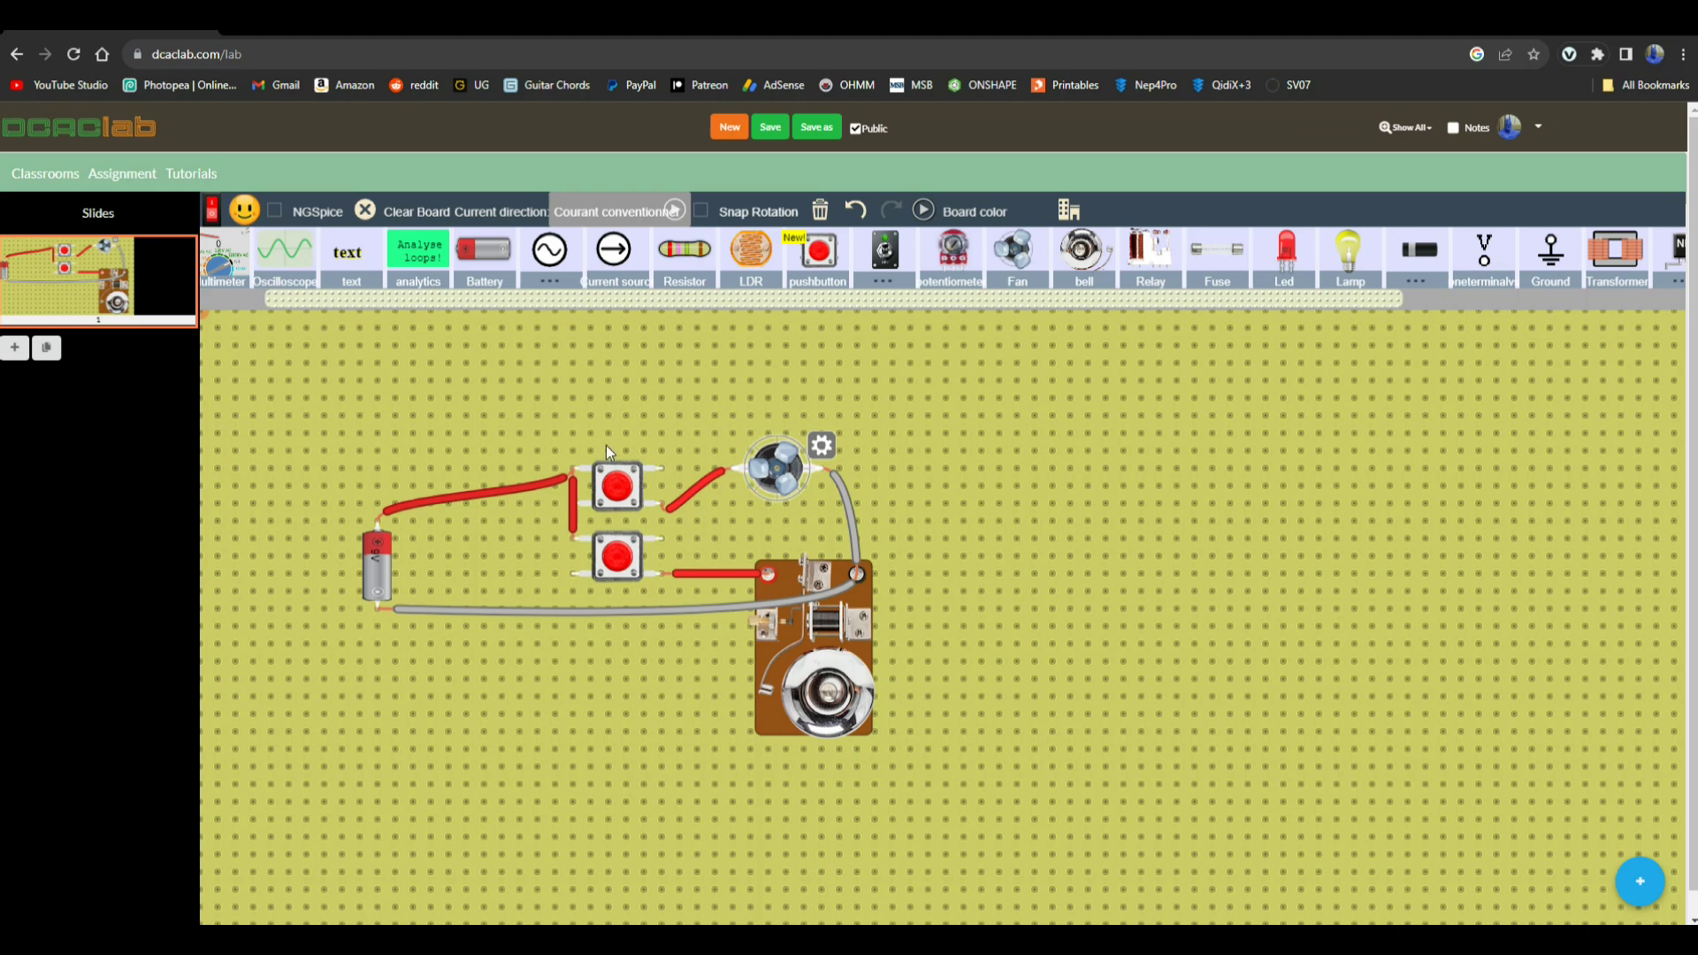
click(615, 491)
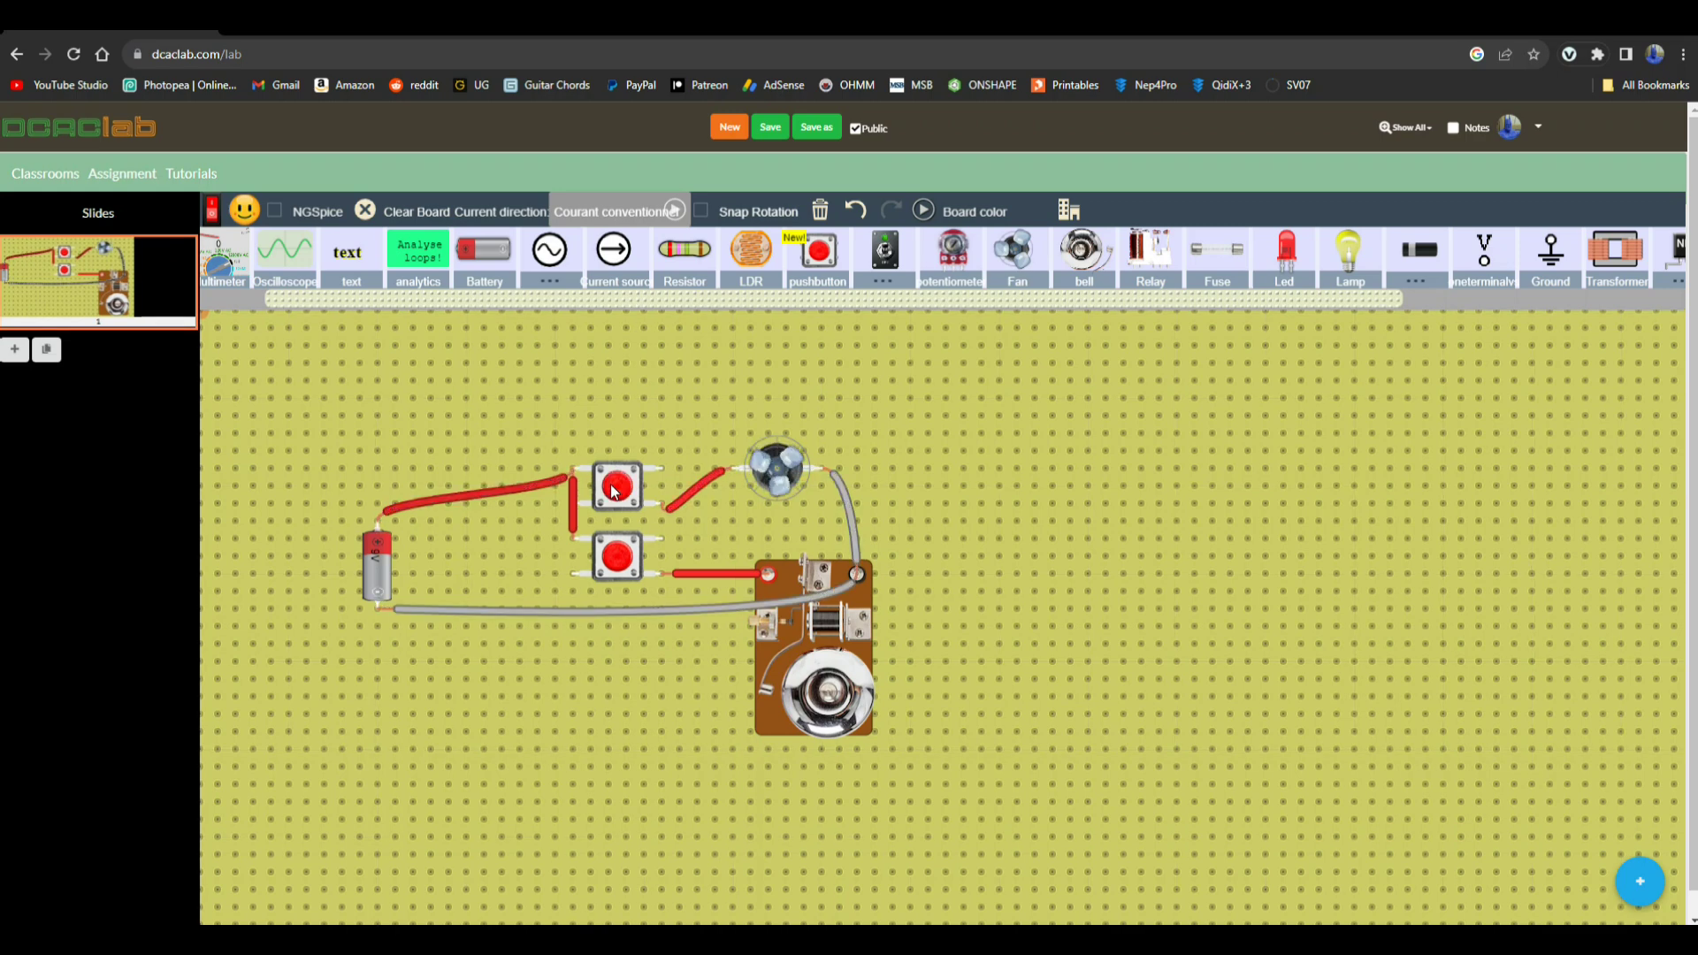
click(615, 492)
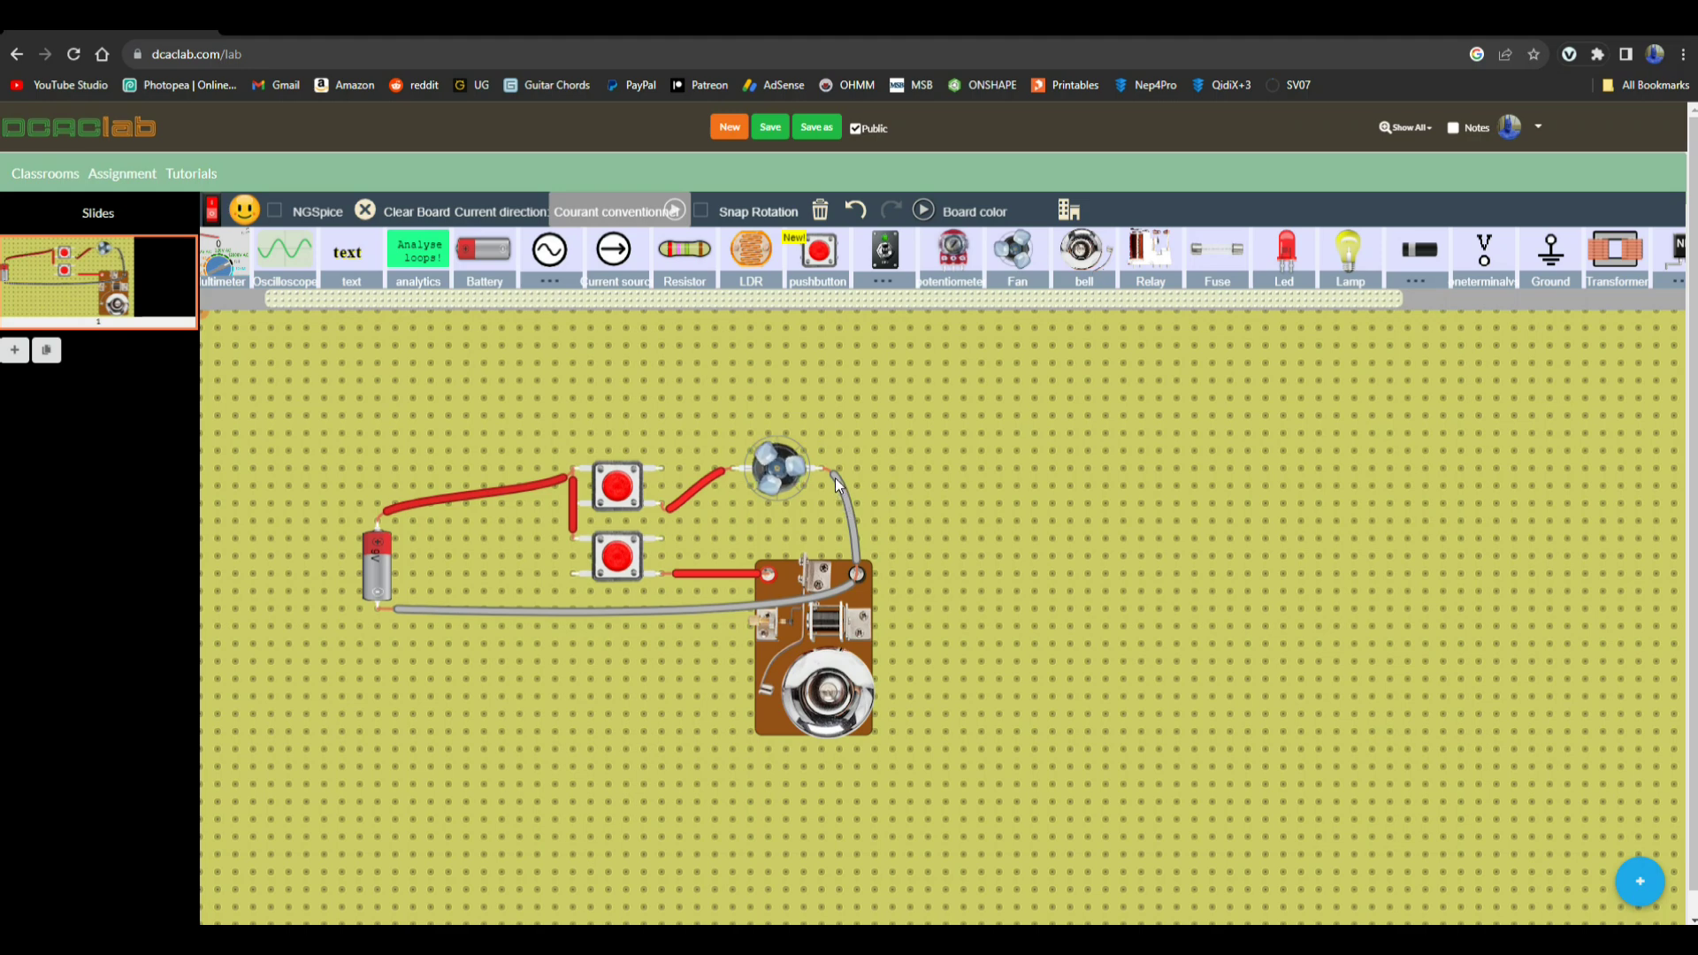
key(Delete)
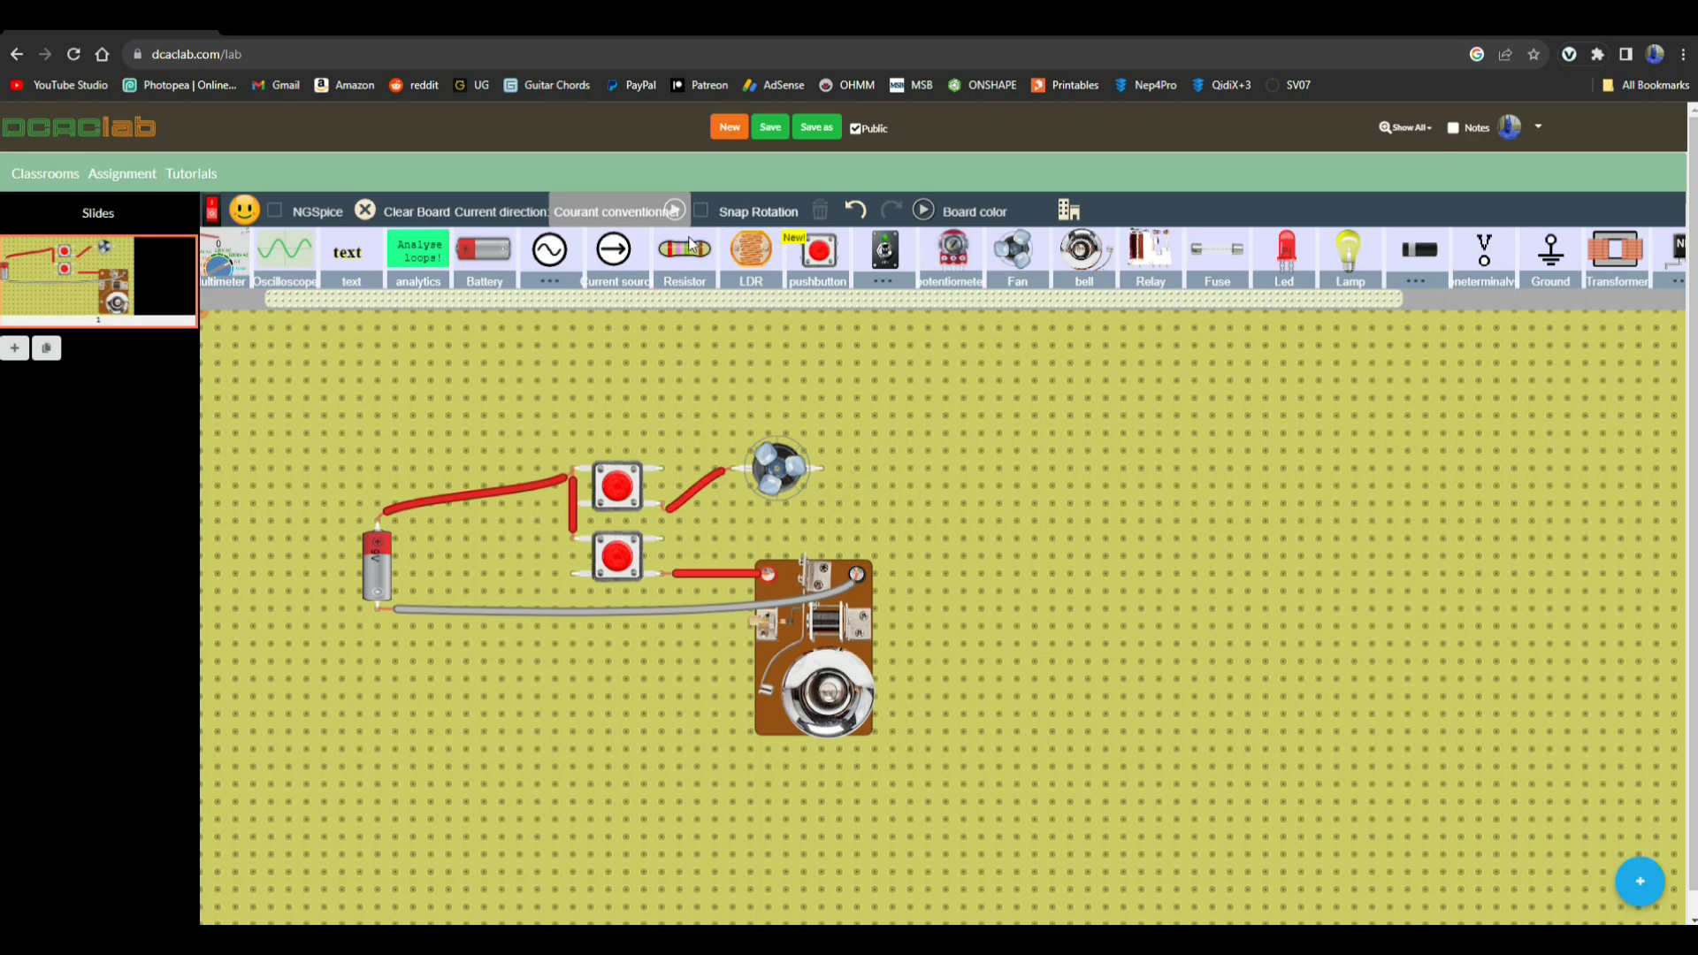
drag(685, 251, 829, 348)
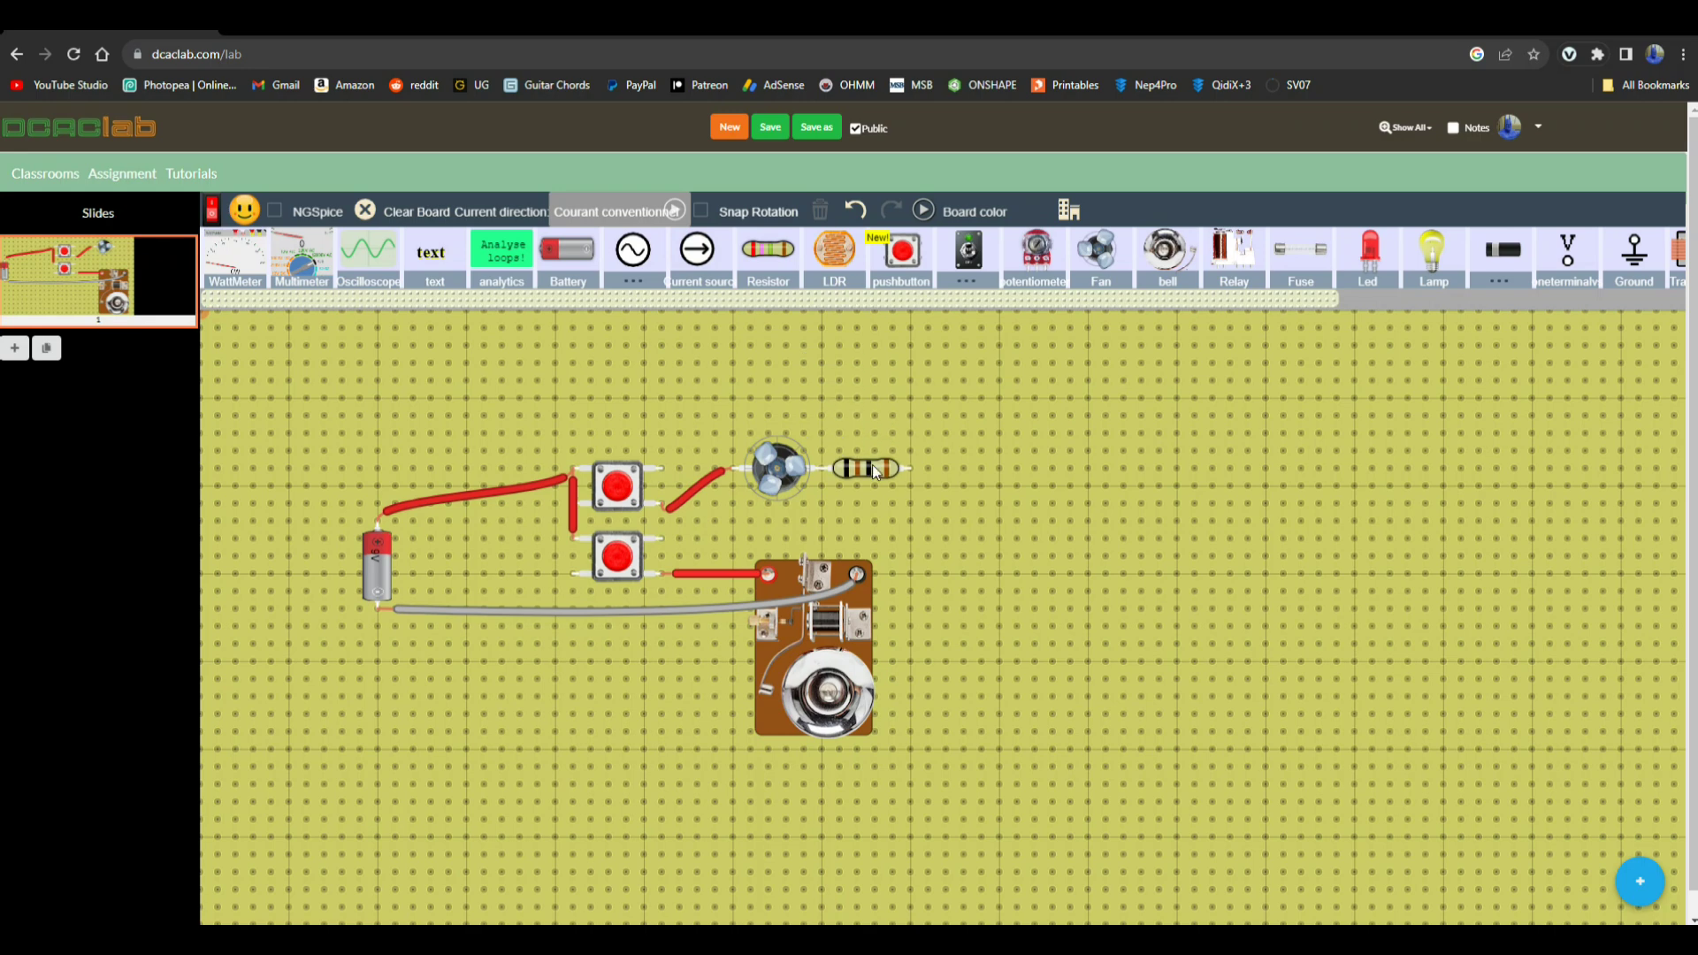
Wire the resistor to the bell with a grey wire, power it, and view the fan's properties.
mouse_move(872, 464)
mouse_down()
mouse_move(906, 499)
mouse_move(860, 576)
mouse_up()
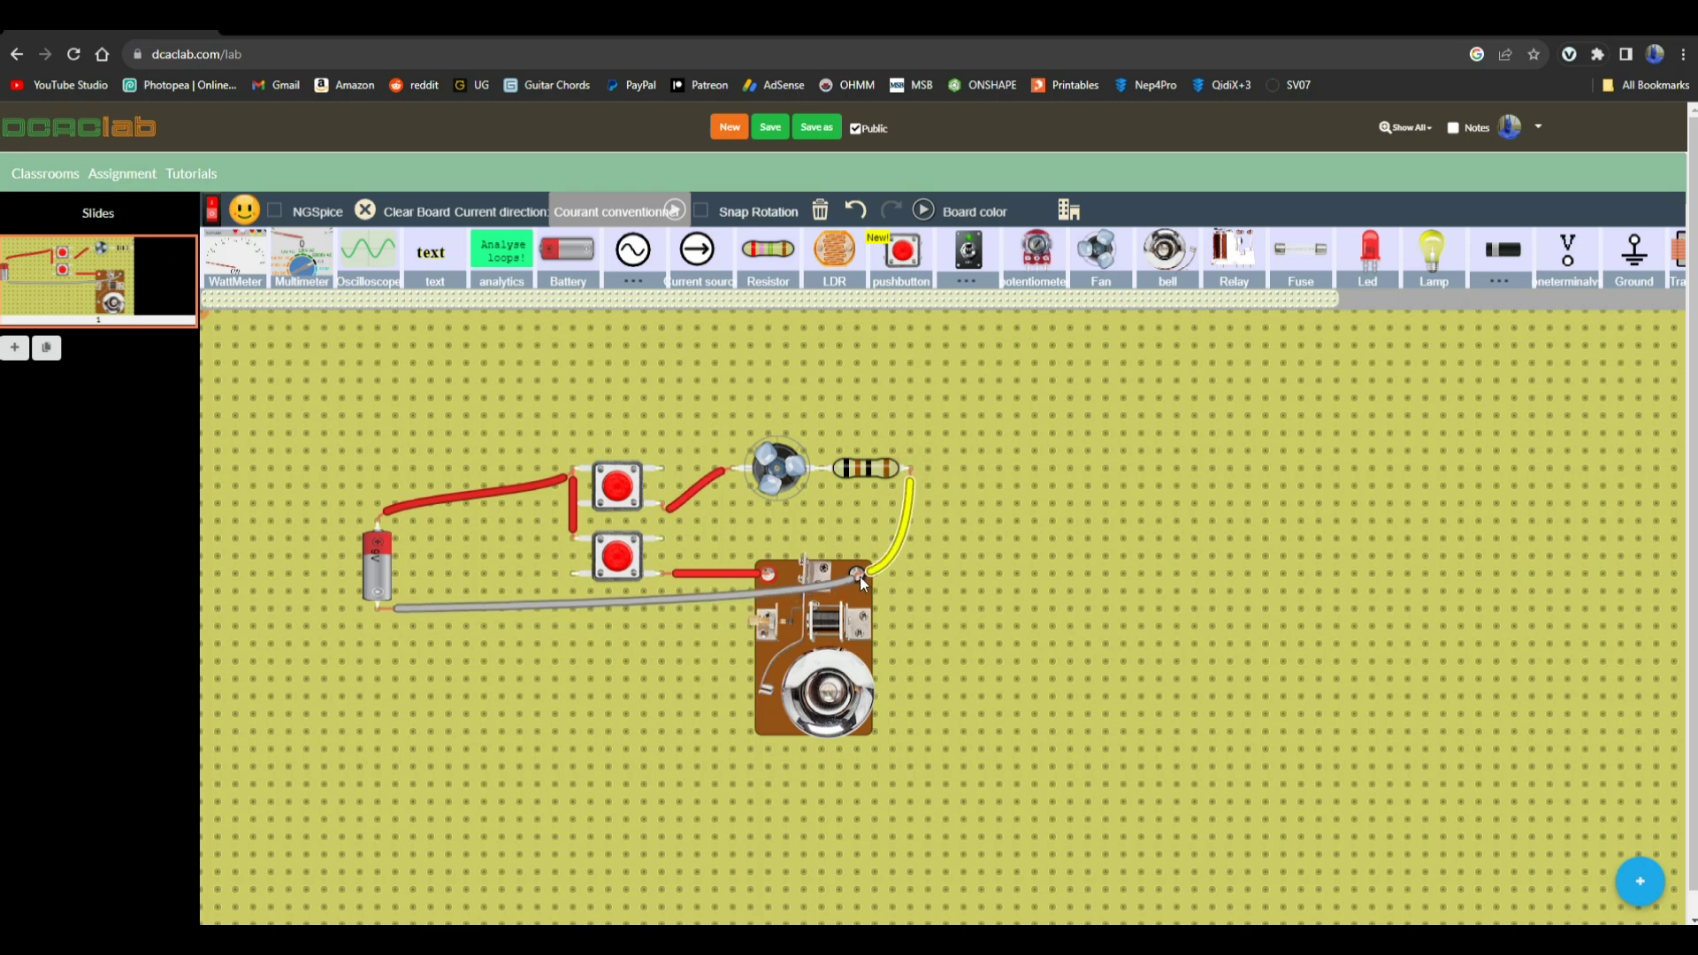
click(922, 574)
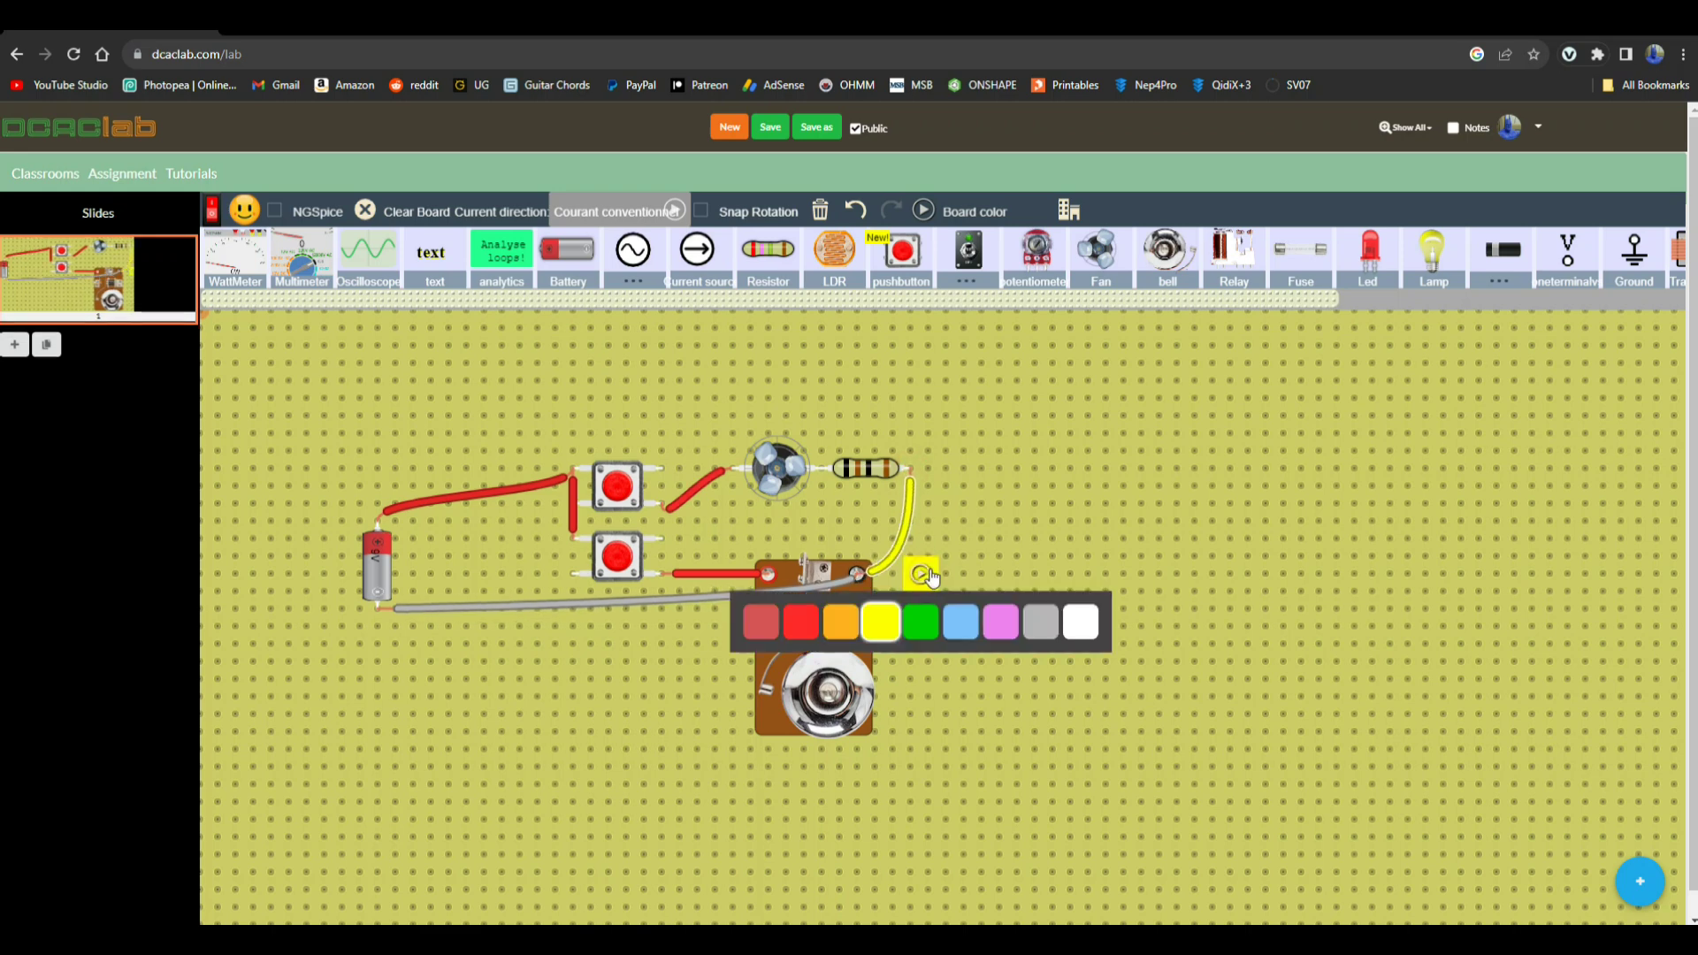
click(1048, 608)
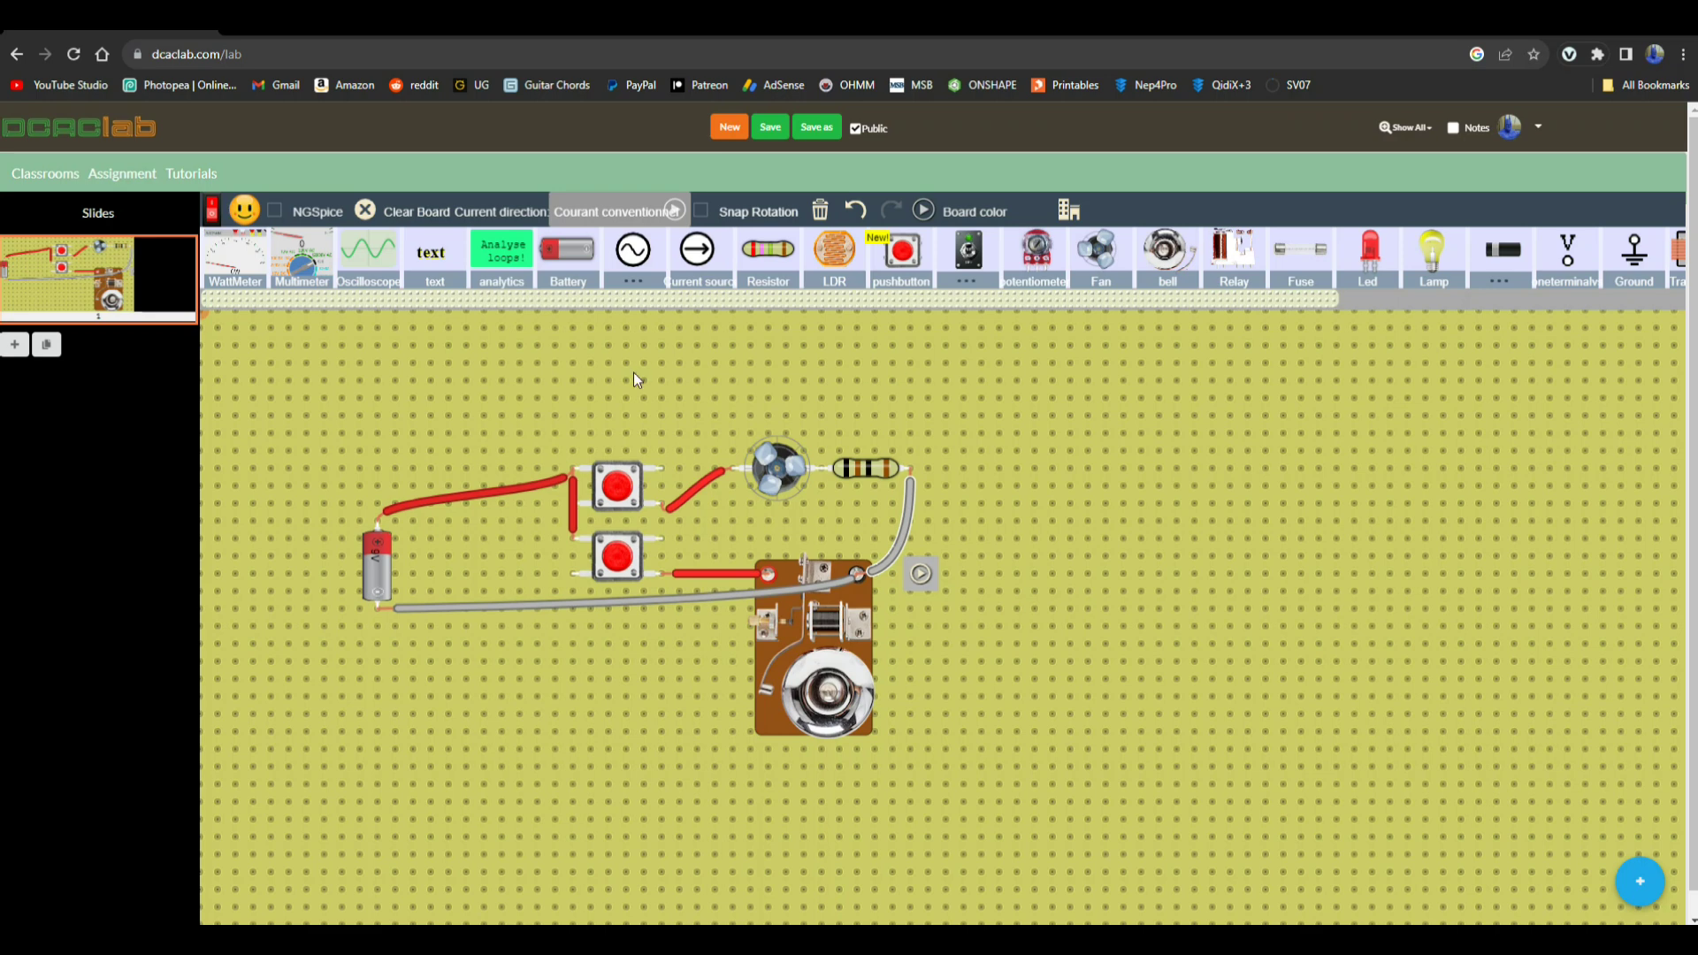
click(617, 489)
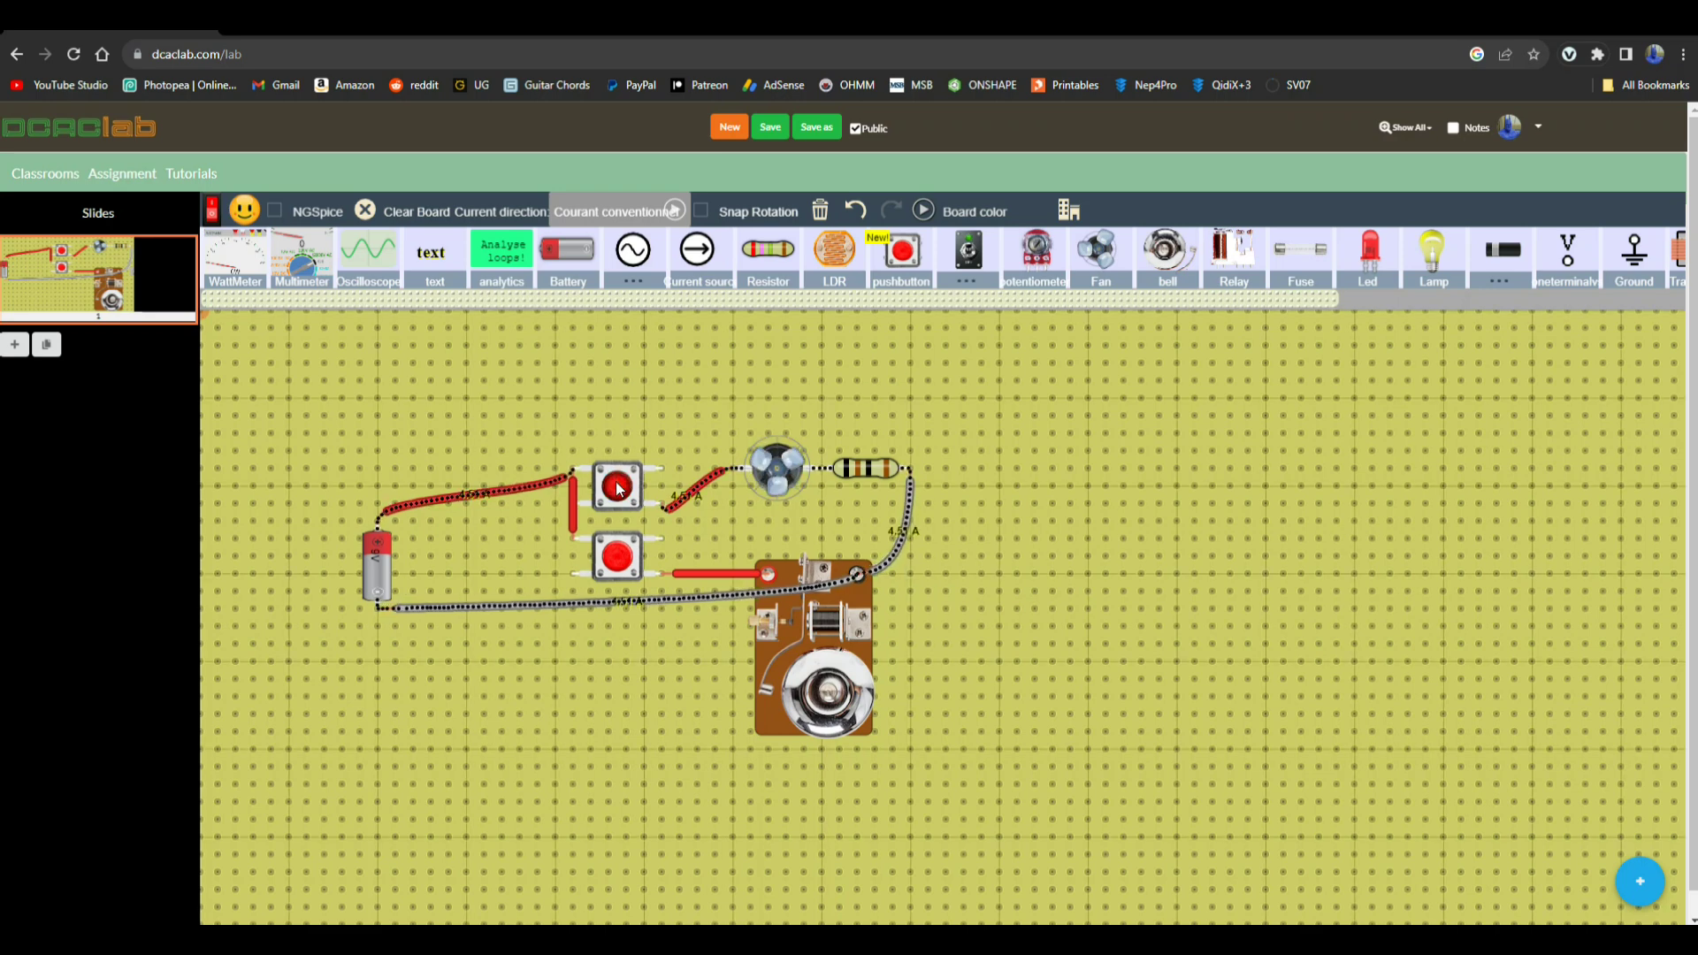
click(782, 477)
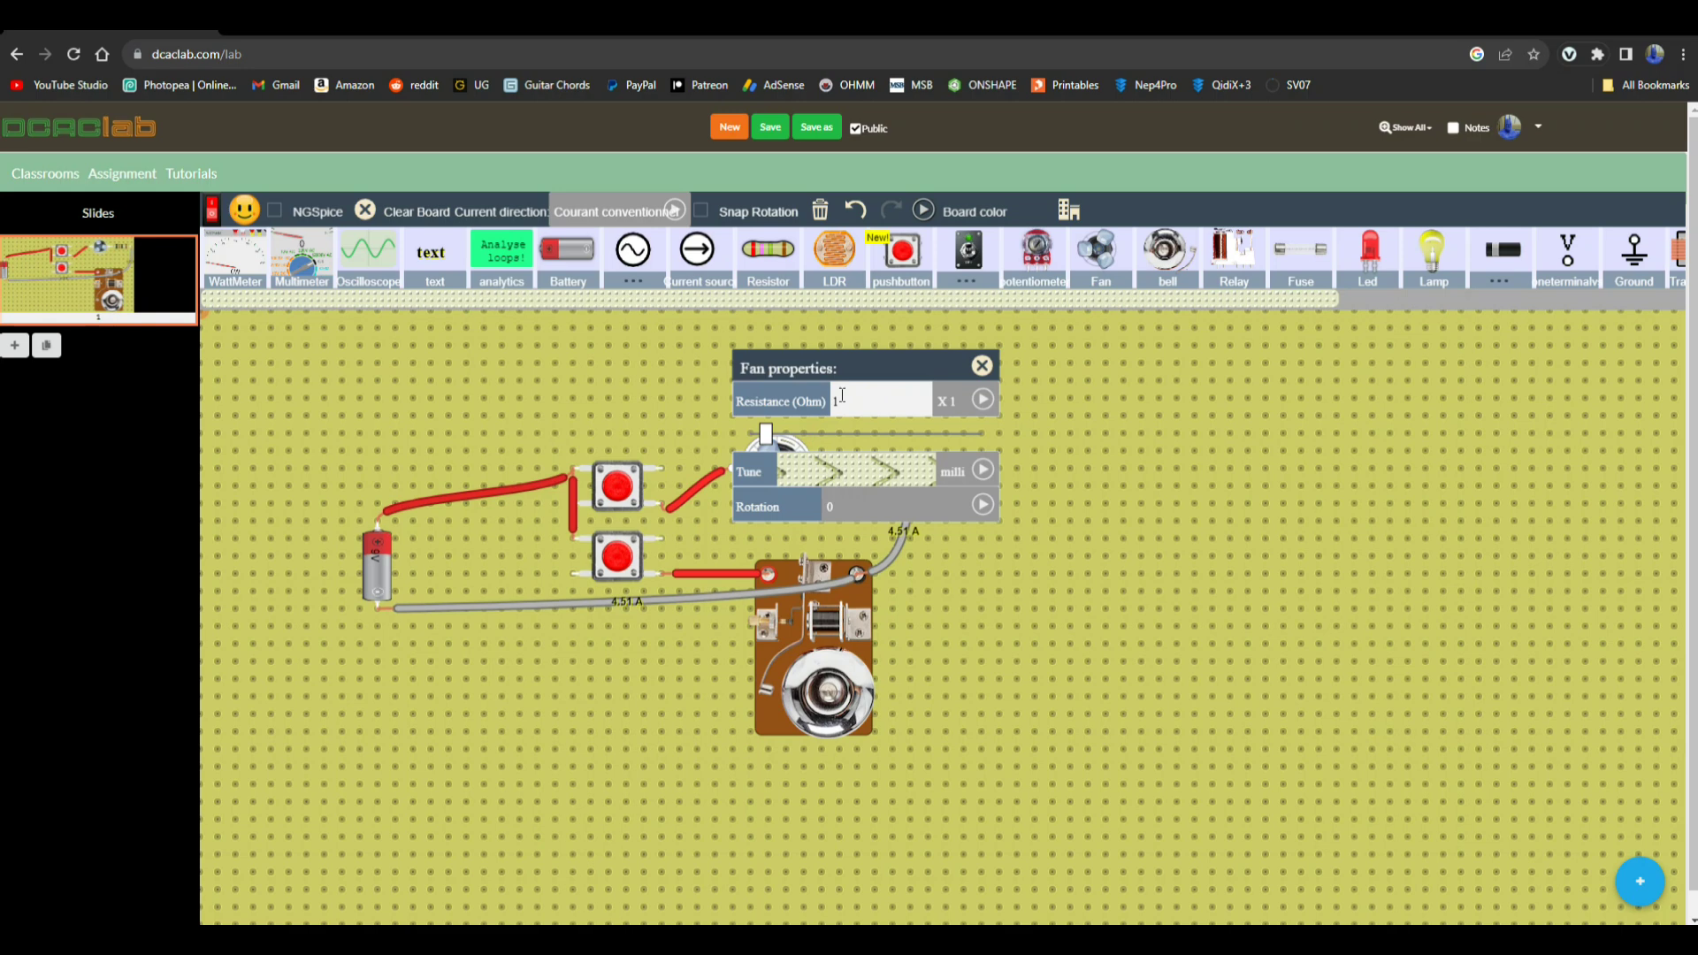
Close the fan properties, run and stop the fan with the top push-button, then delete it.
click(982, 366)
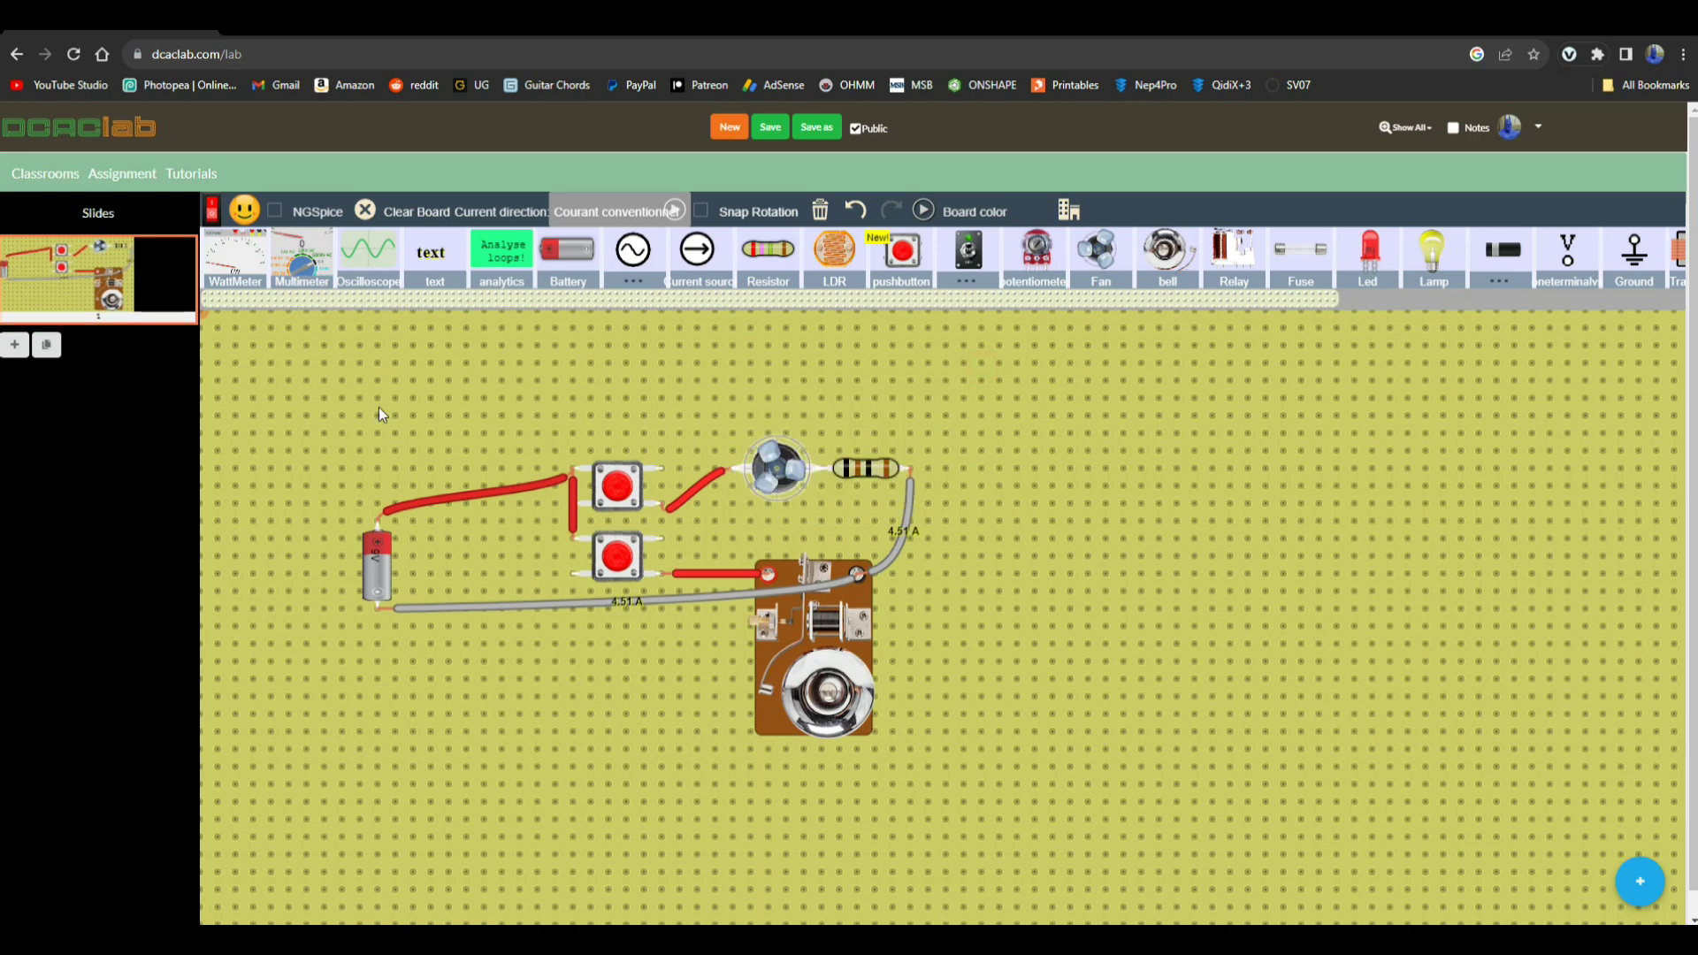
click(616, 489)
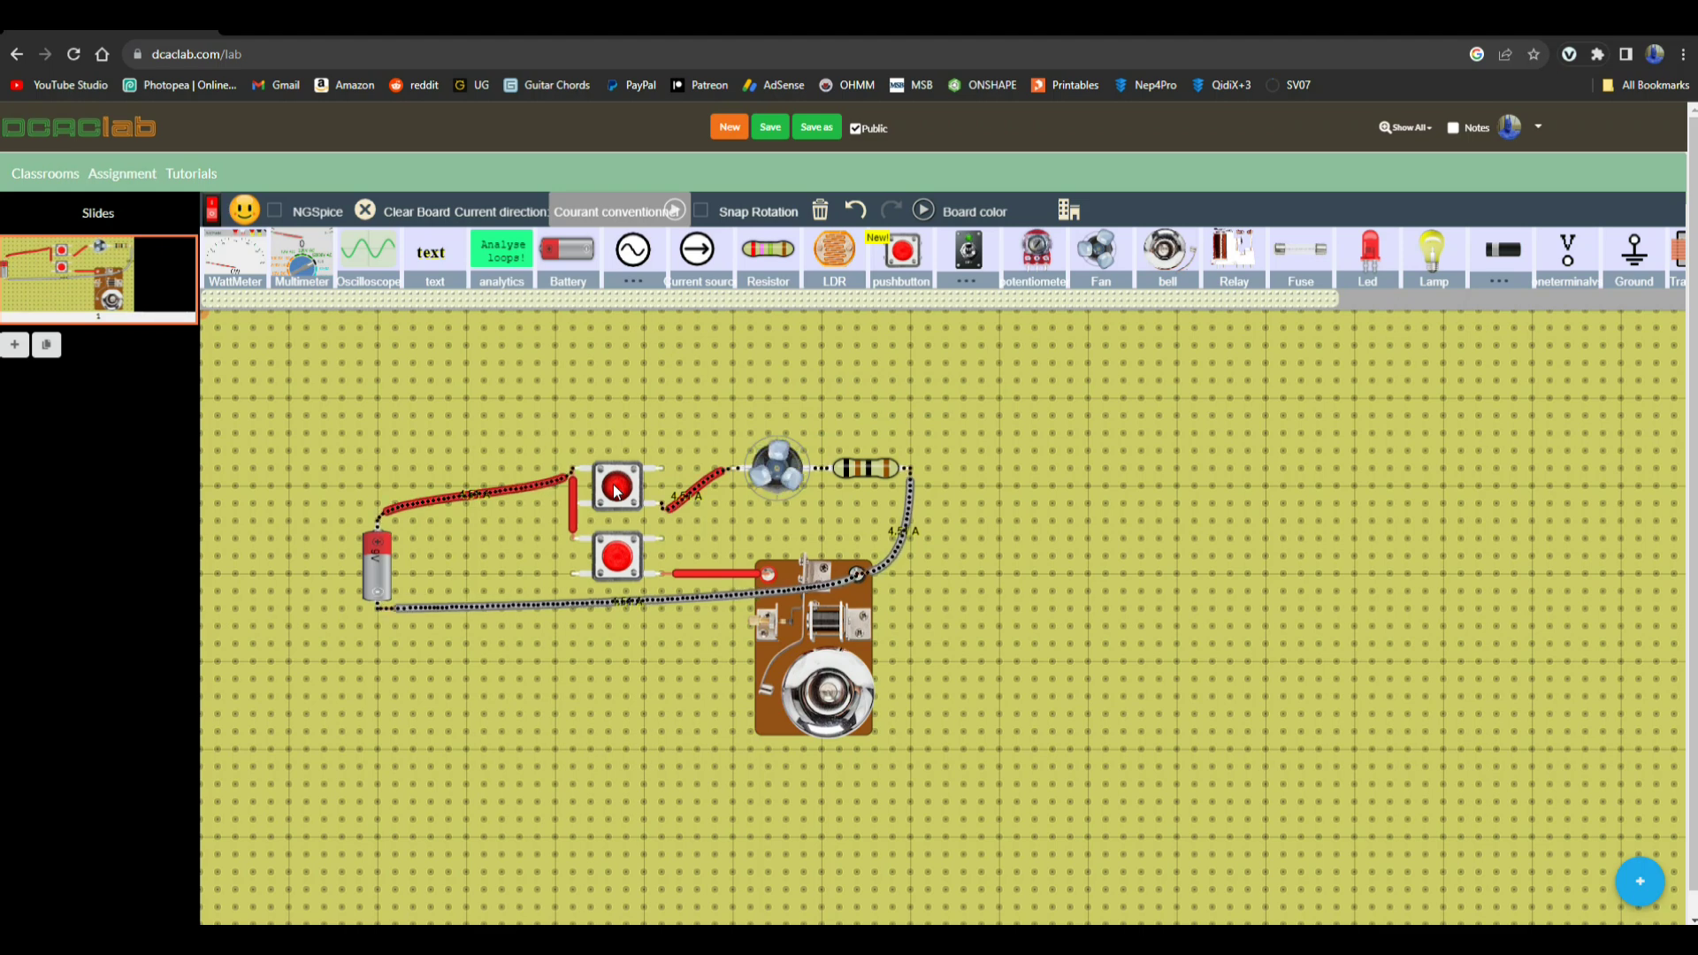
click(616, 489)
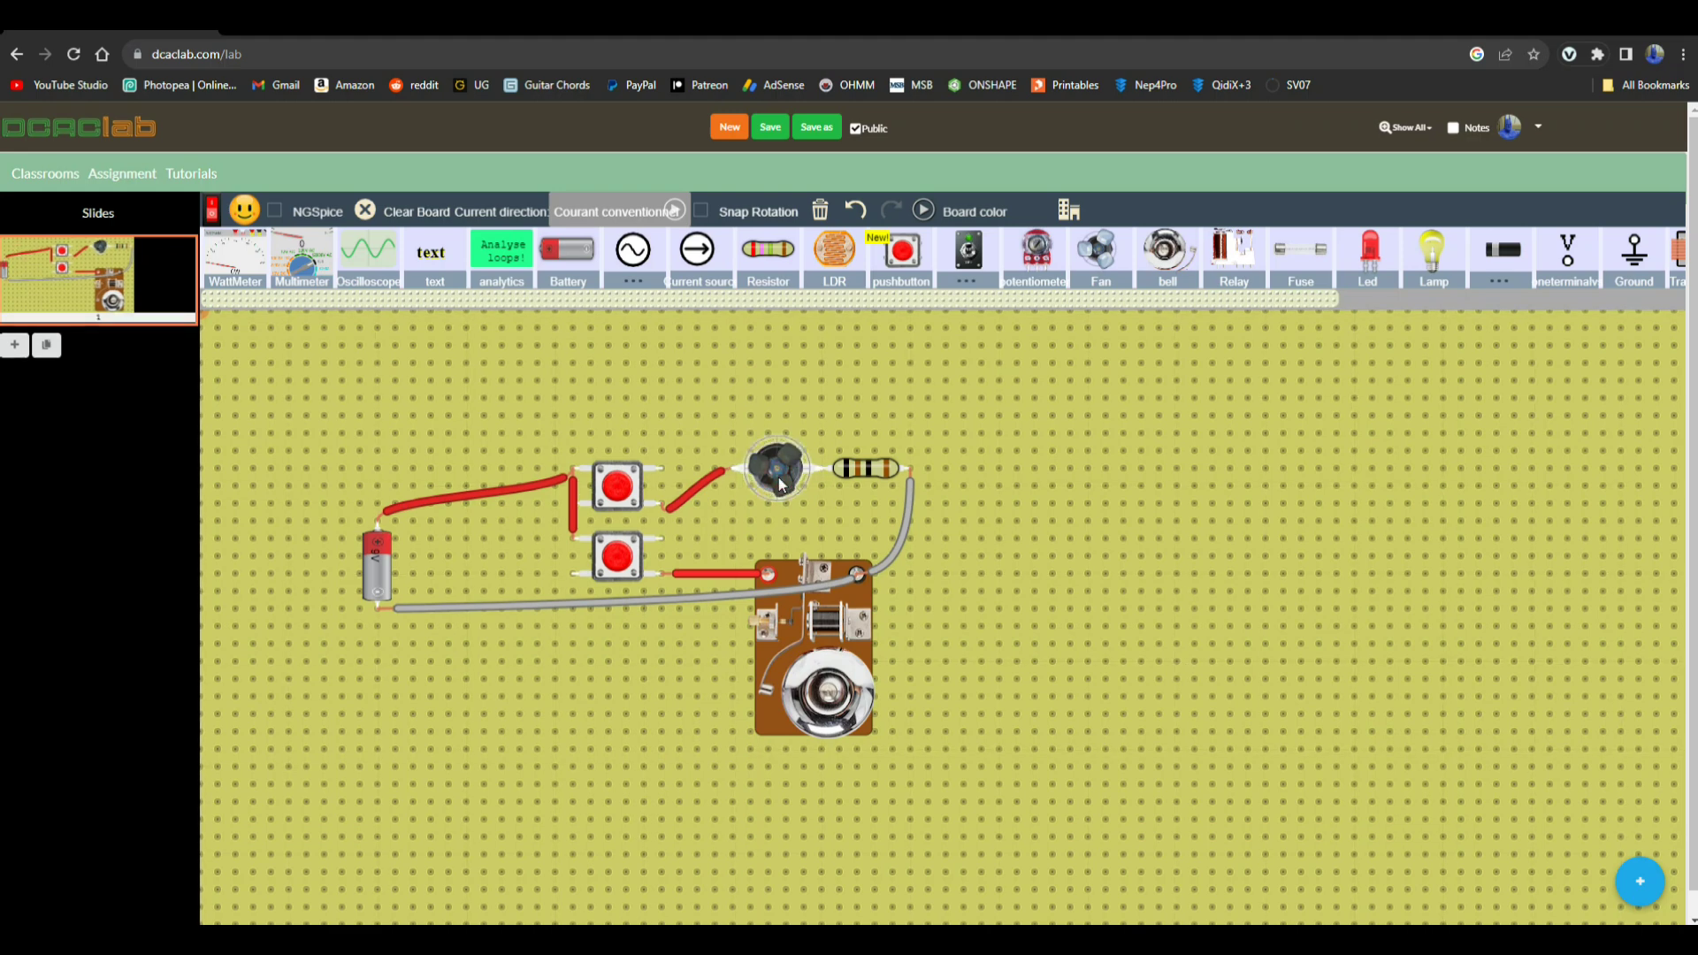
key(Delete)
Drop a lamp from the palette into the fan's former spot and light it with the push-button.
drag(1433, 241, 786, 463)
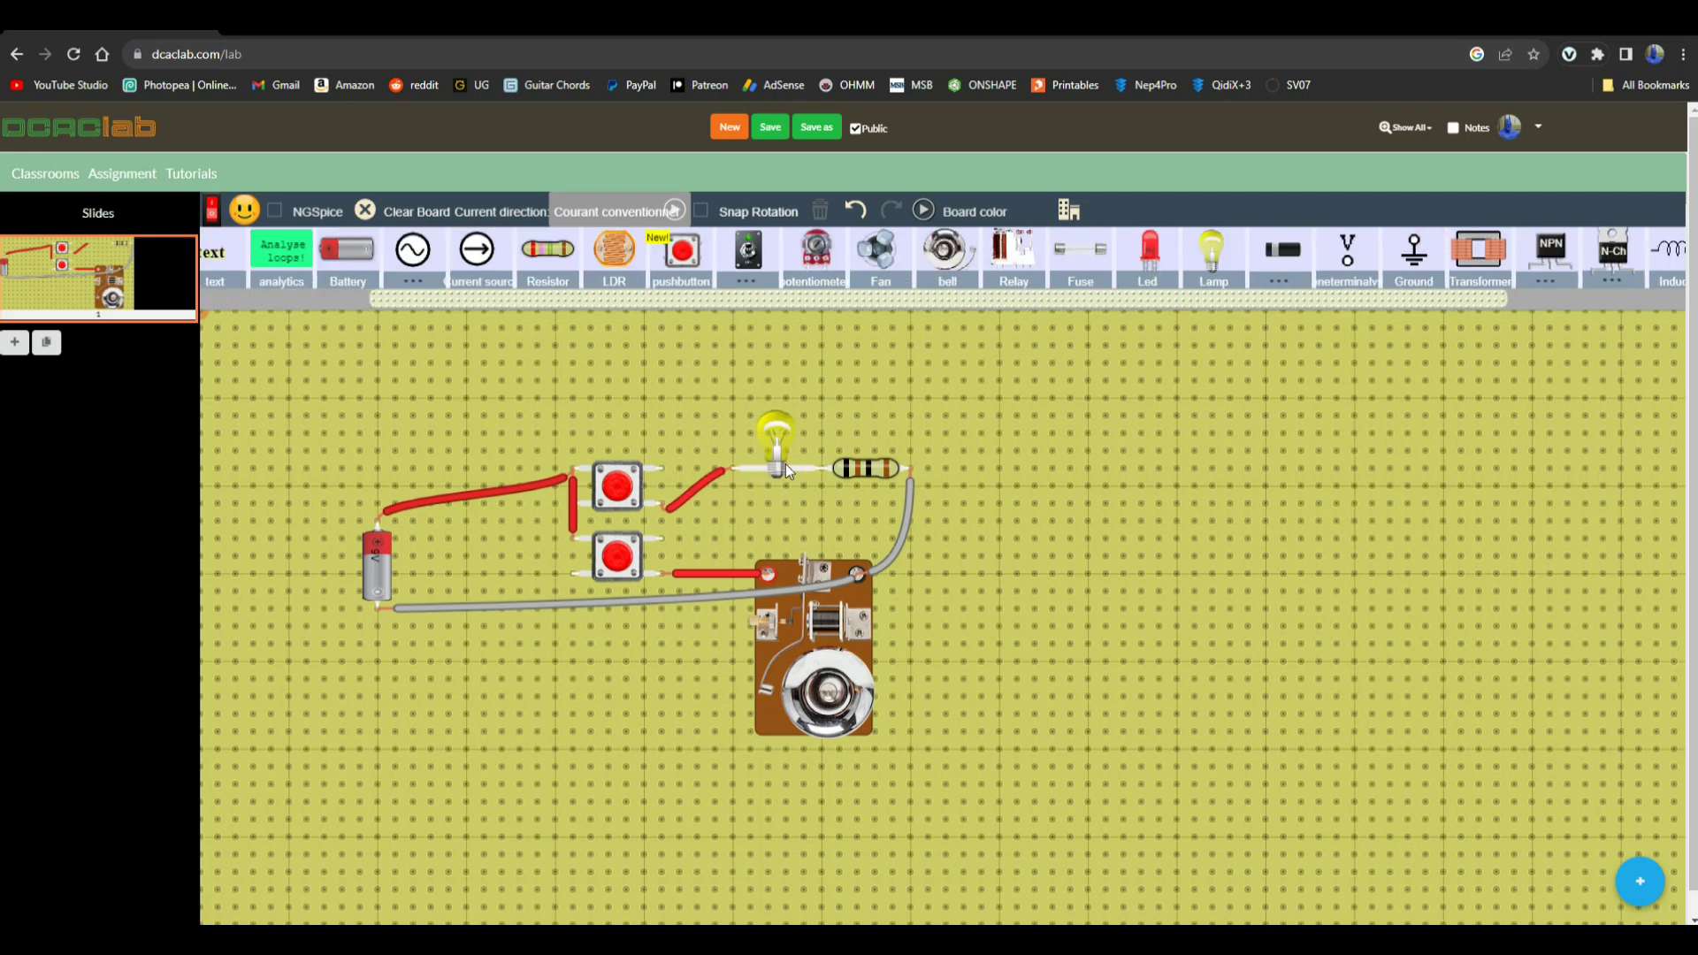
click(626, 488)
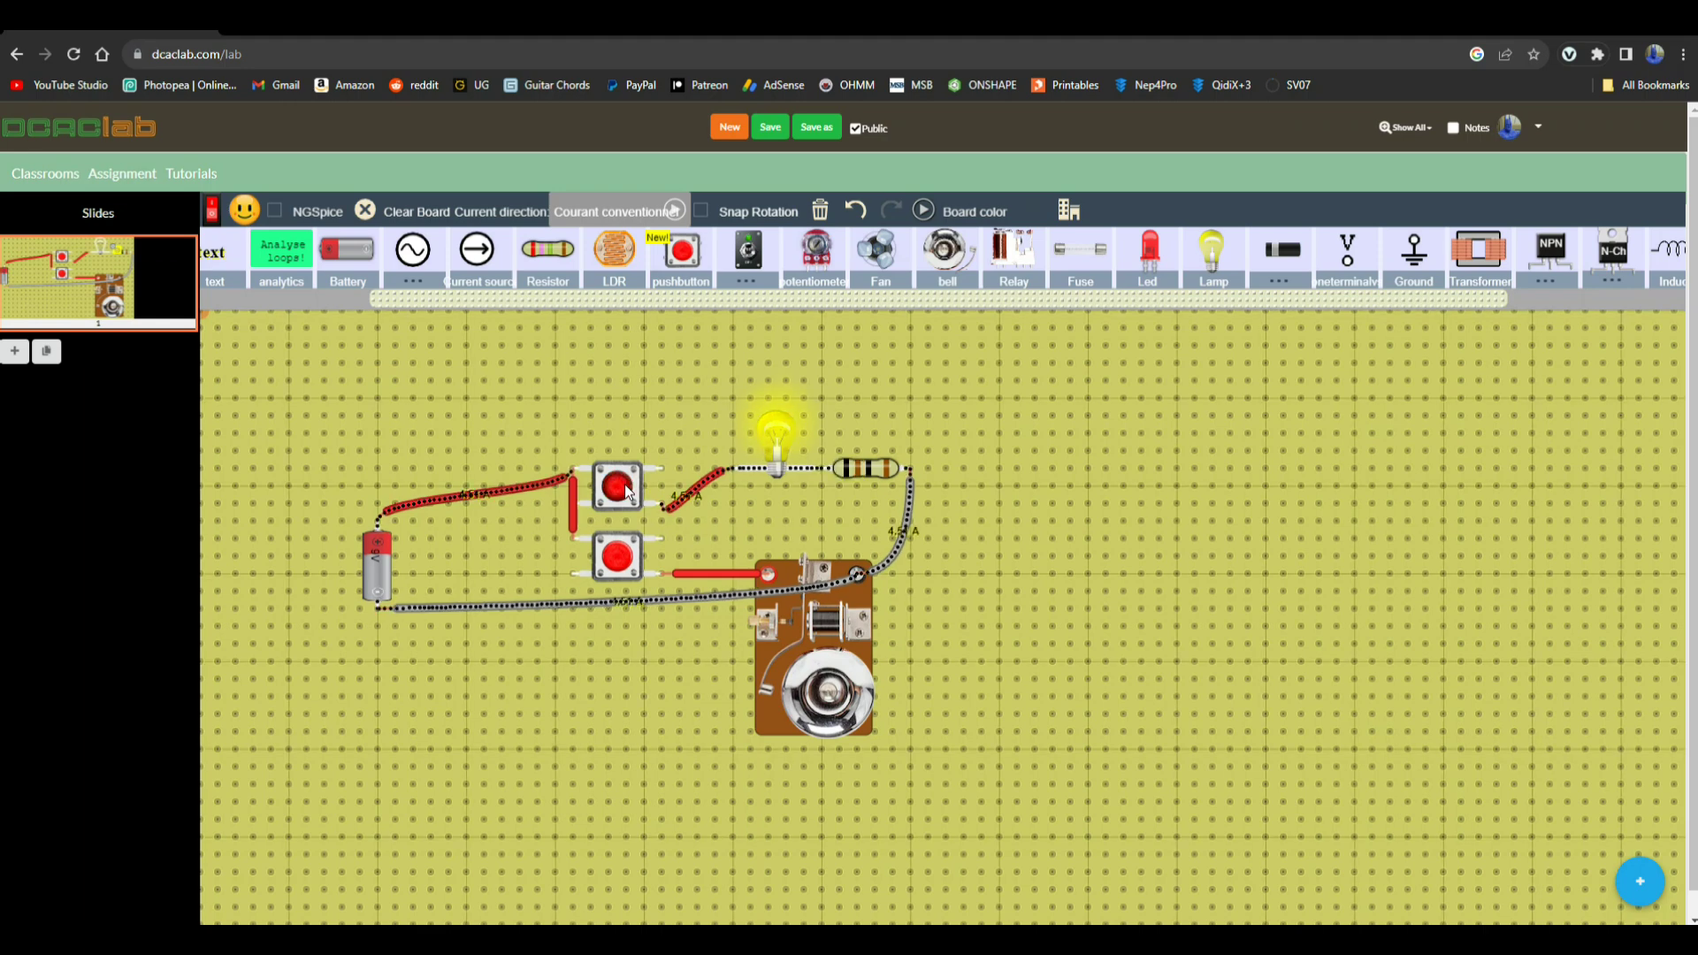
drag(625, 491, 625, 491)
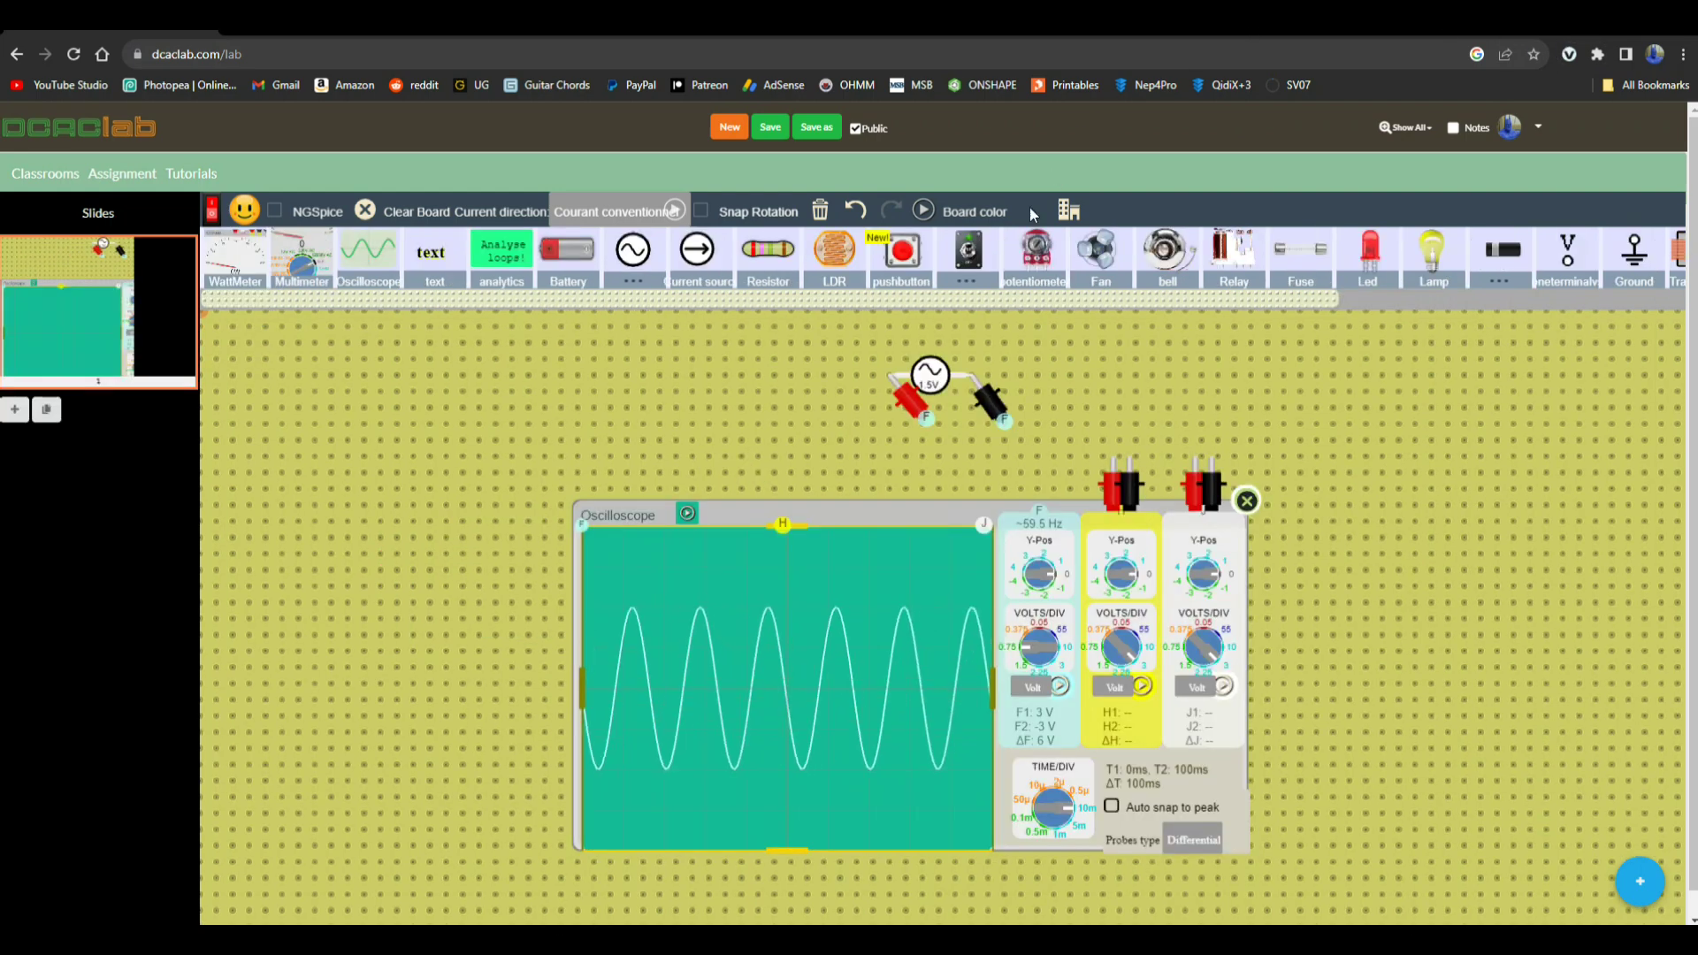
Select the AC voltage source and show the Sawtooth, Triangle, Square and Sine wave options.
click(933, 389)
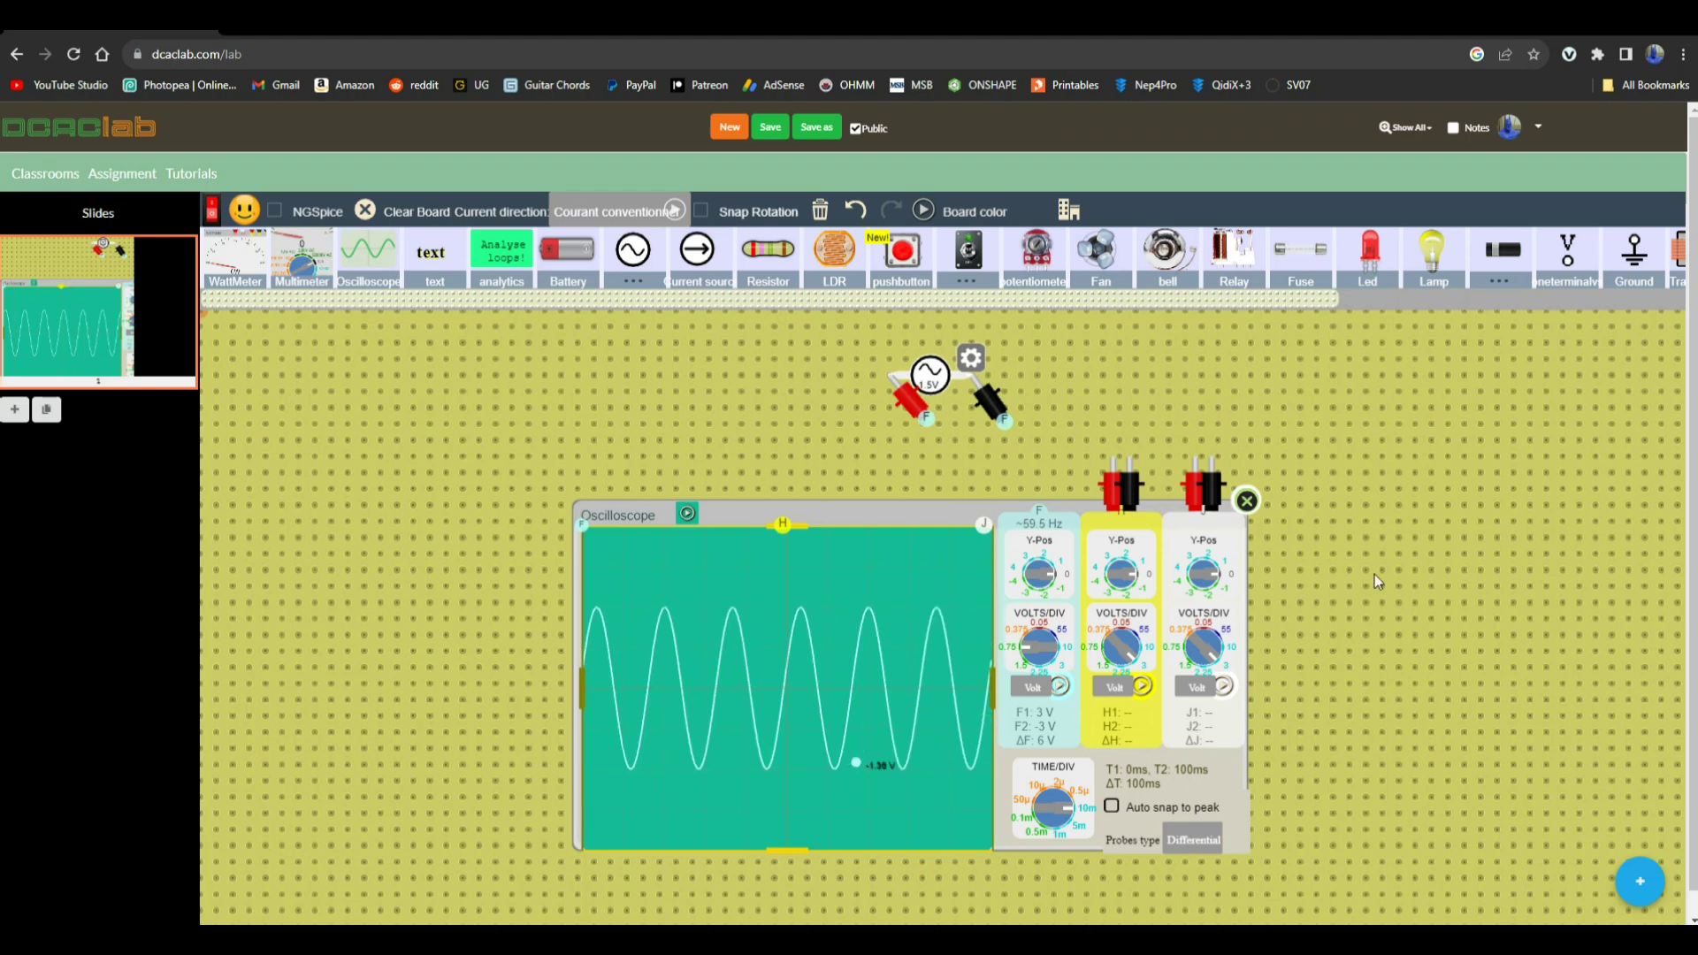
click(635, 281)
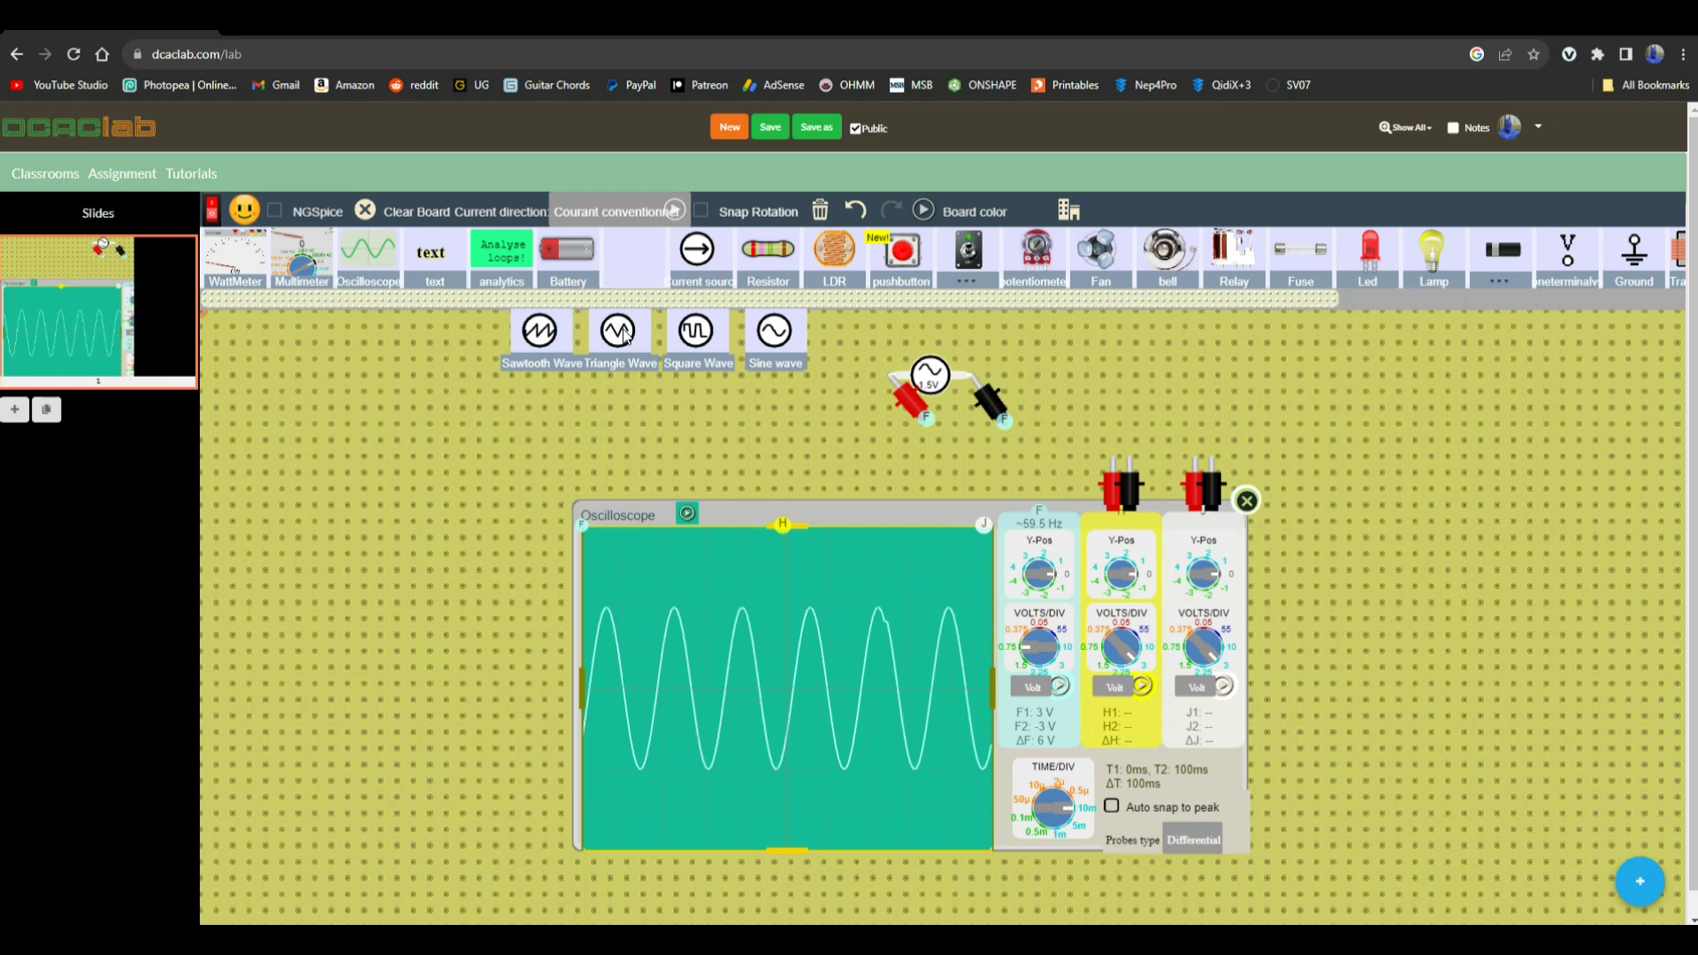
Add a Triangle Wave source, connect the H probes, rescale H volts/div and enable Auto snap to peak.
click(1357, 421)
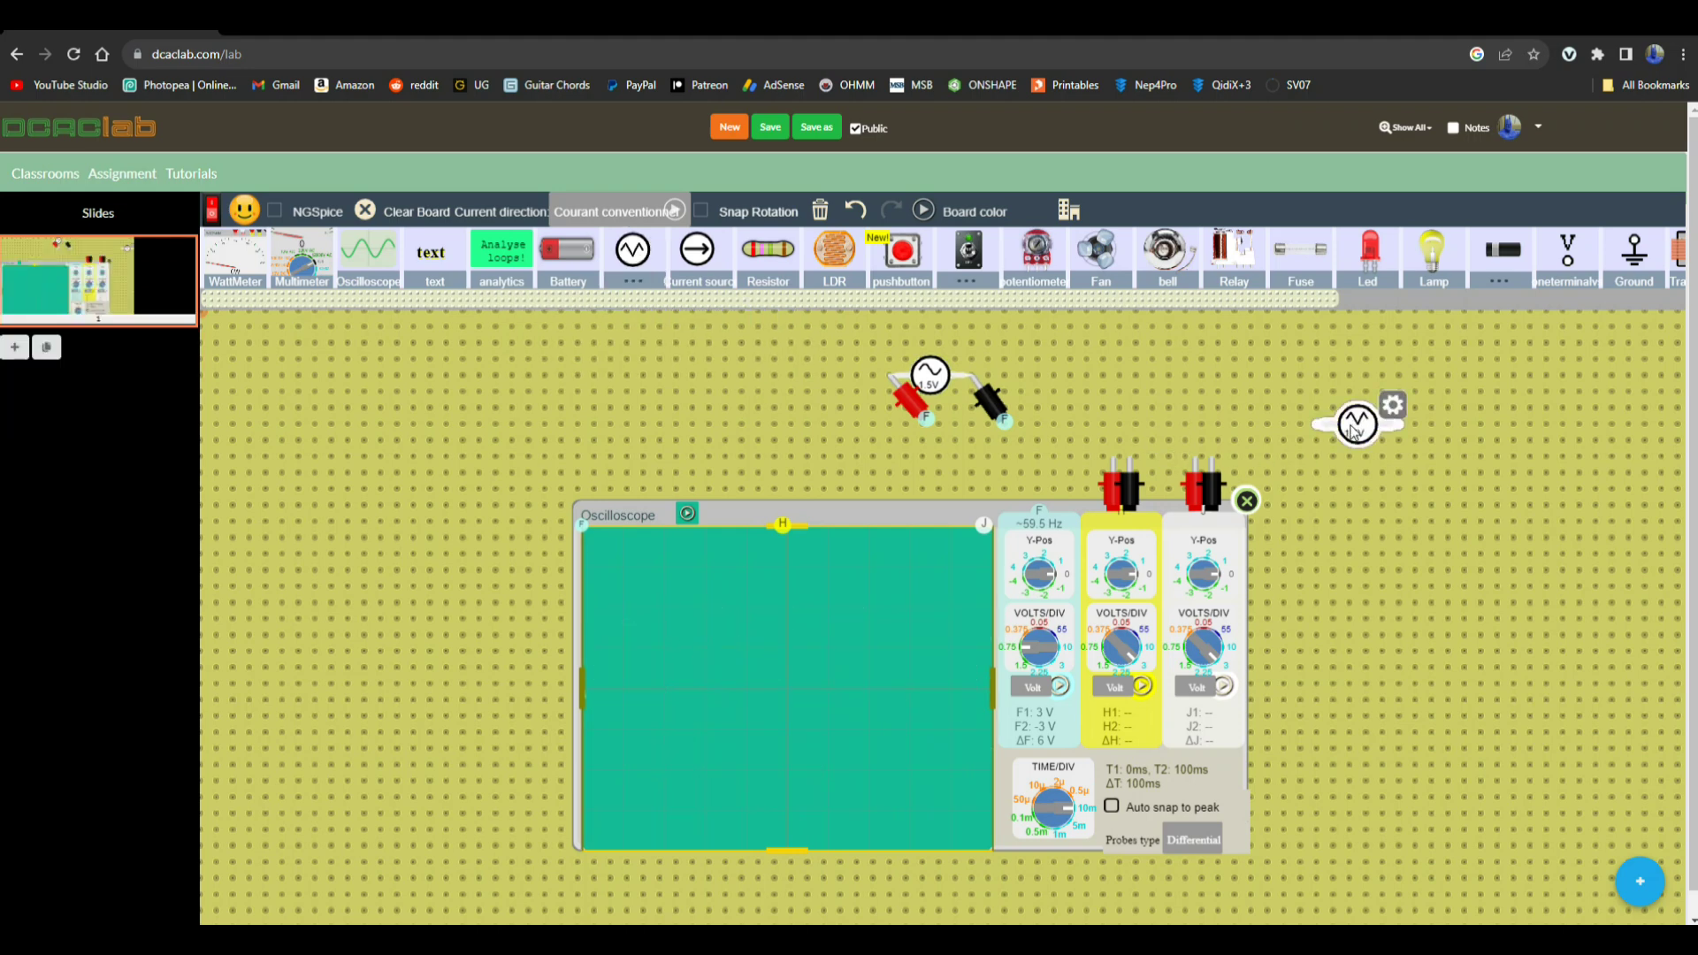
mouse_move(1359, 421)
mouse_down()
mouse_move(1223, 346)
mouse_move(1169, 352)
mouse_move(1140, 387)
mouse_up()
drag(1106, 486, 1100, 369)
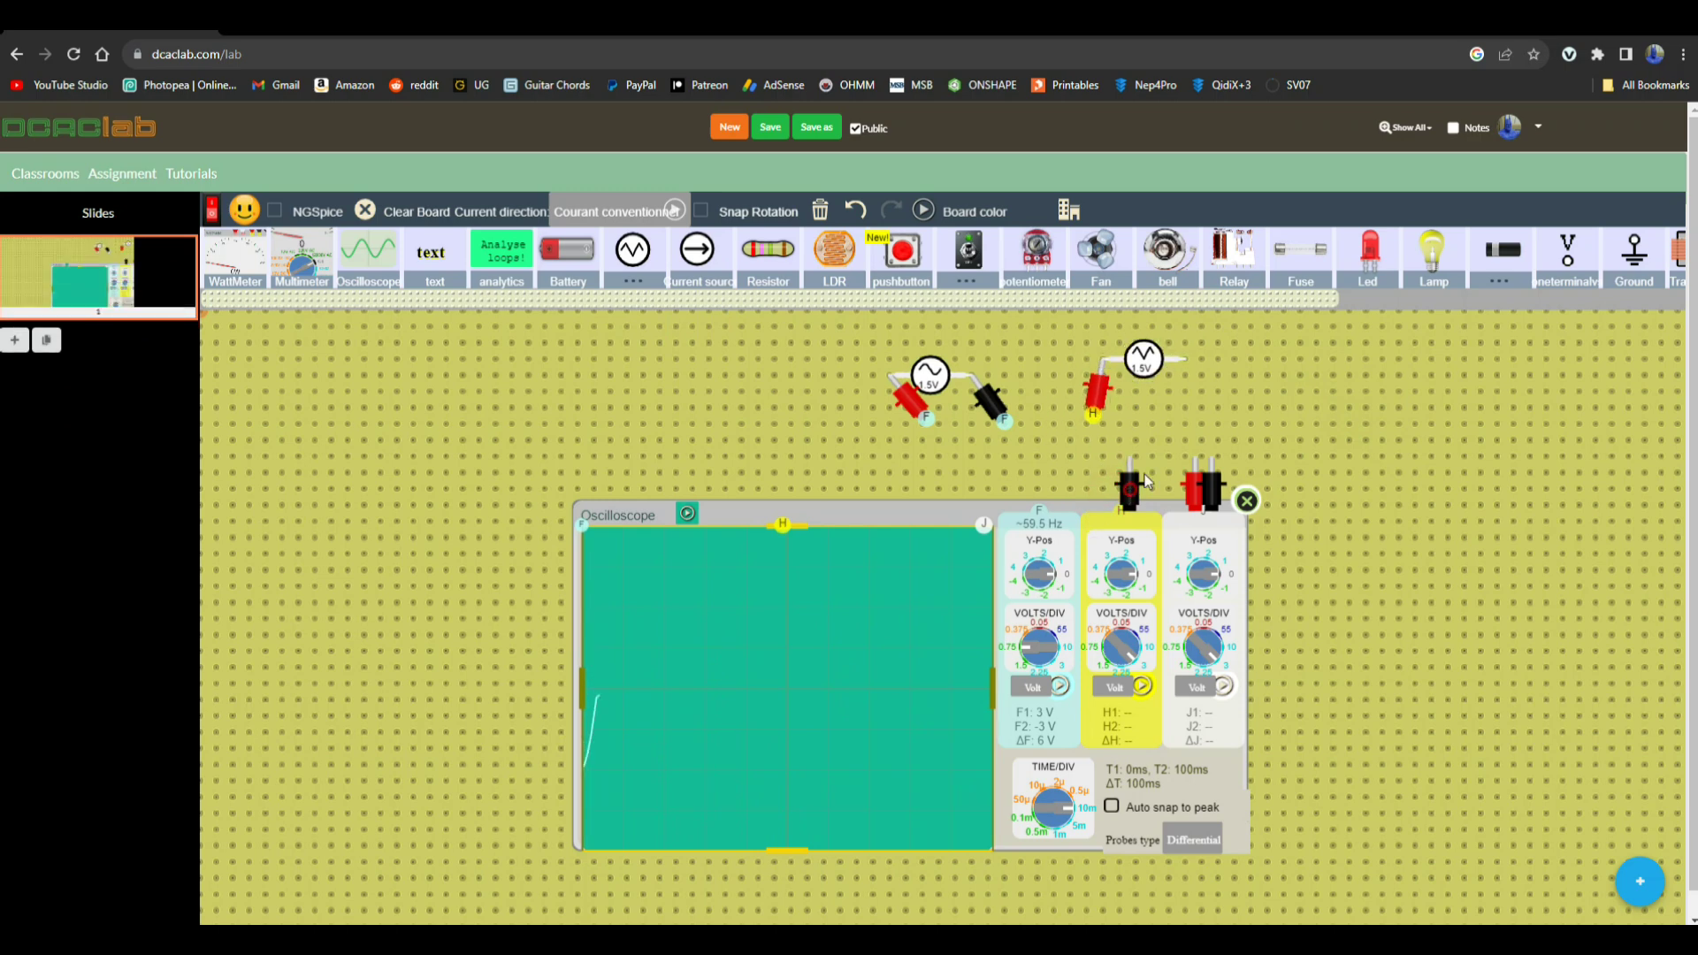
drag(1129, 486, 1192, 374)
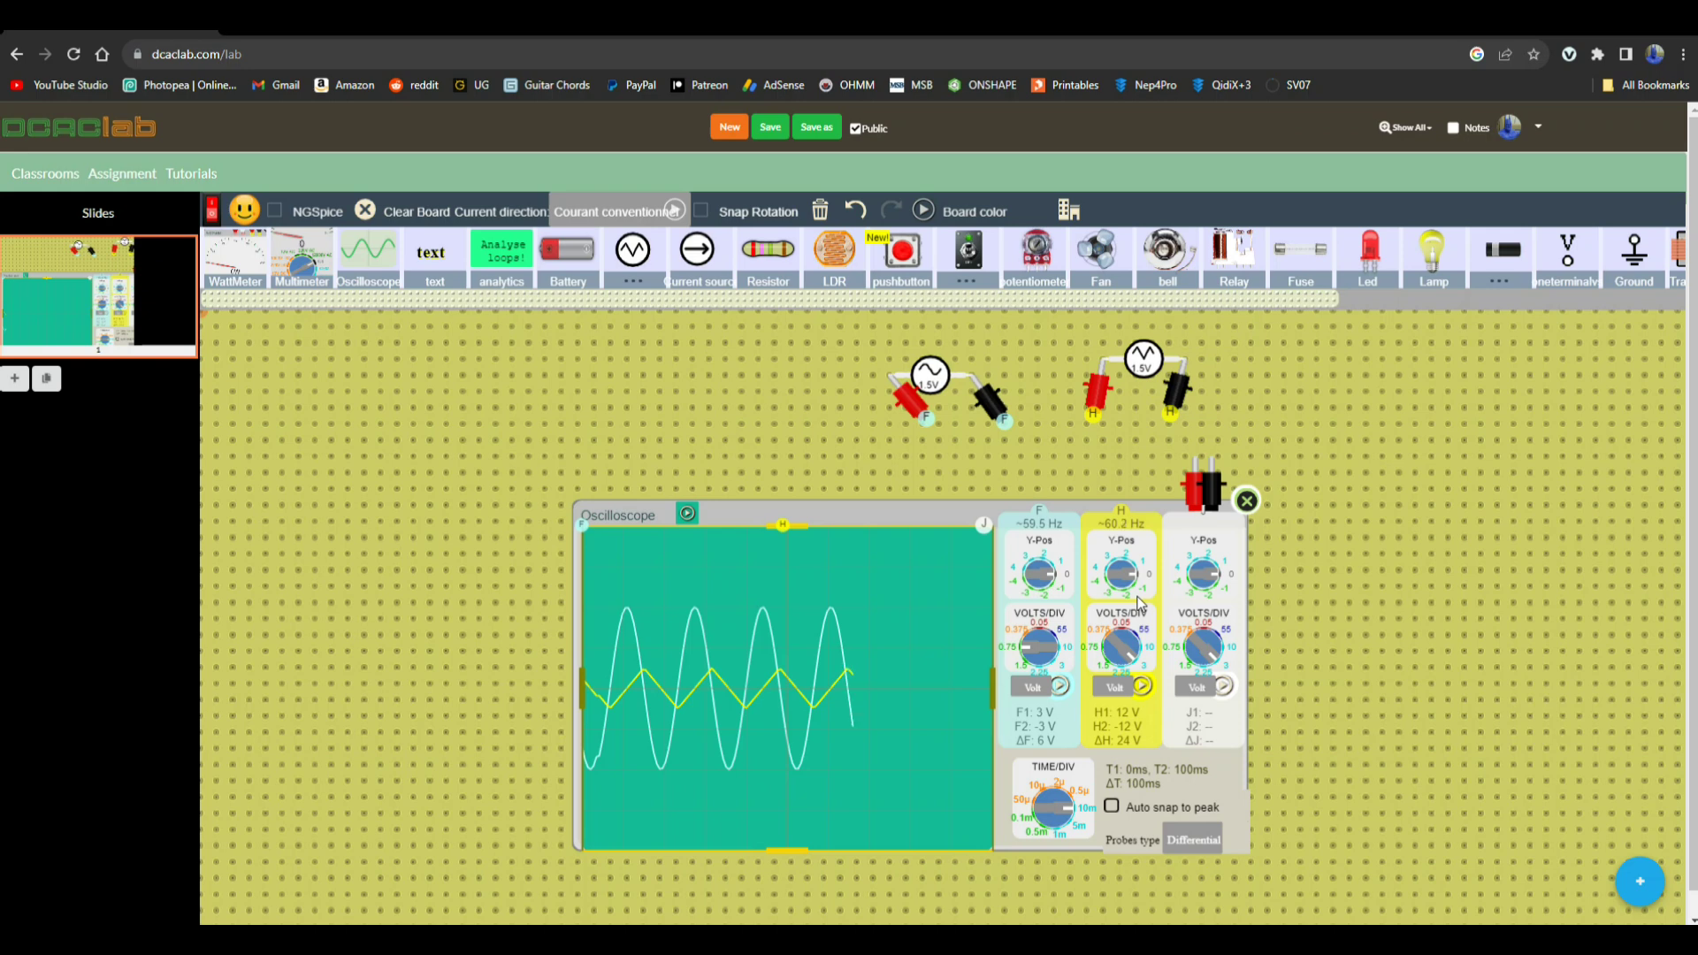
click(1108, 656)
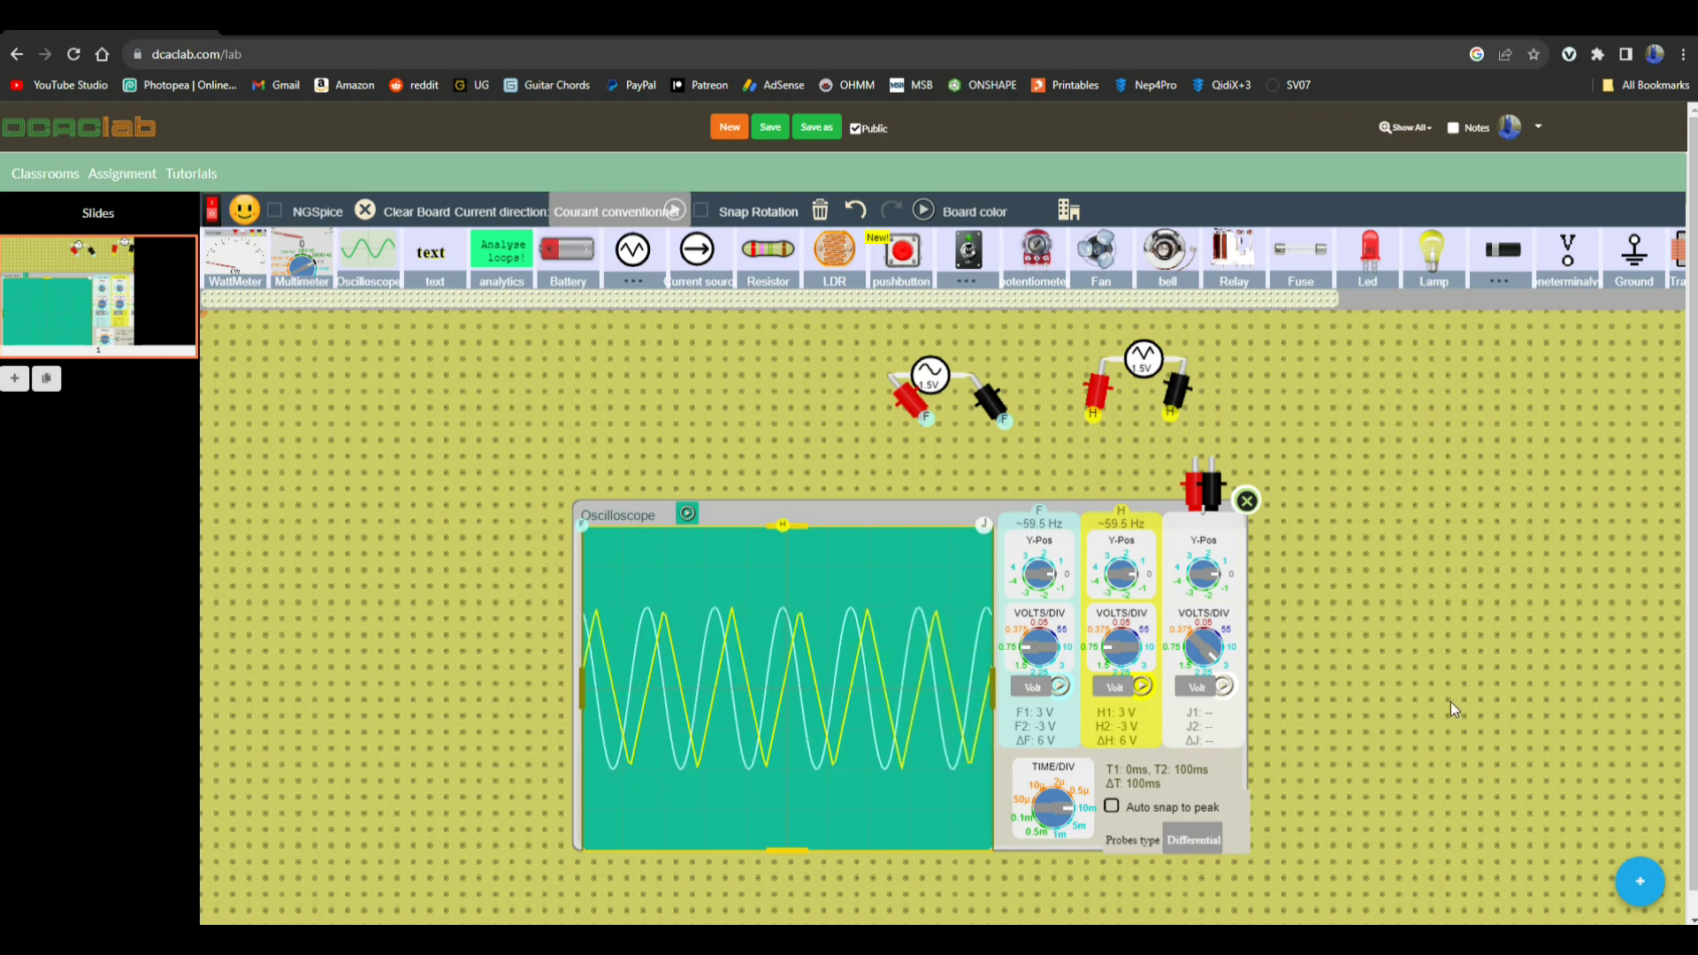
click(1111, 810)
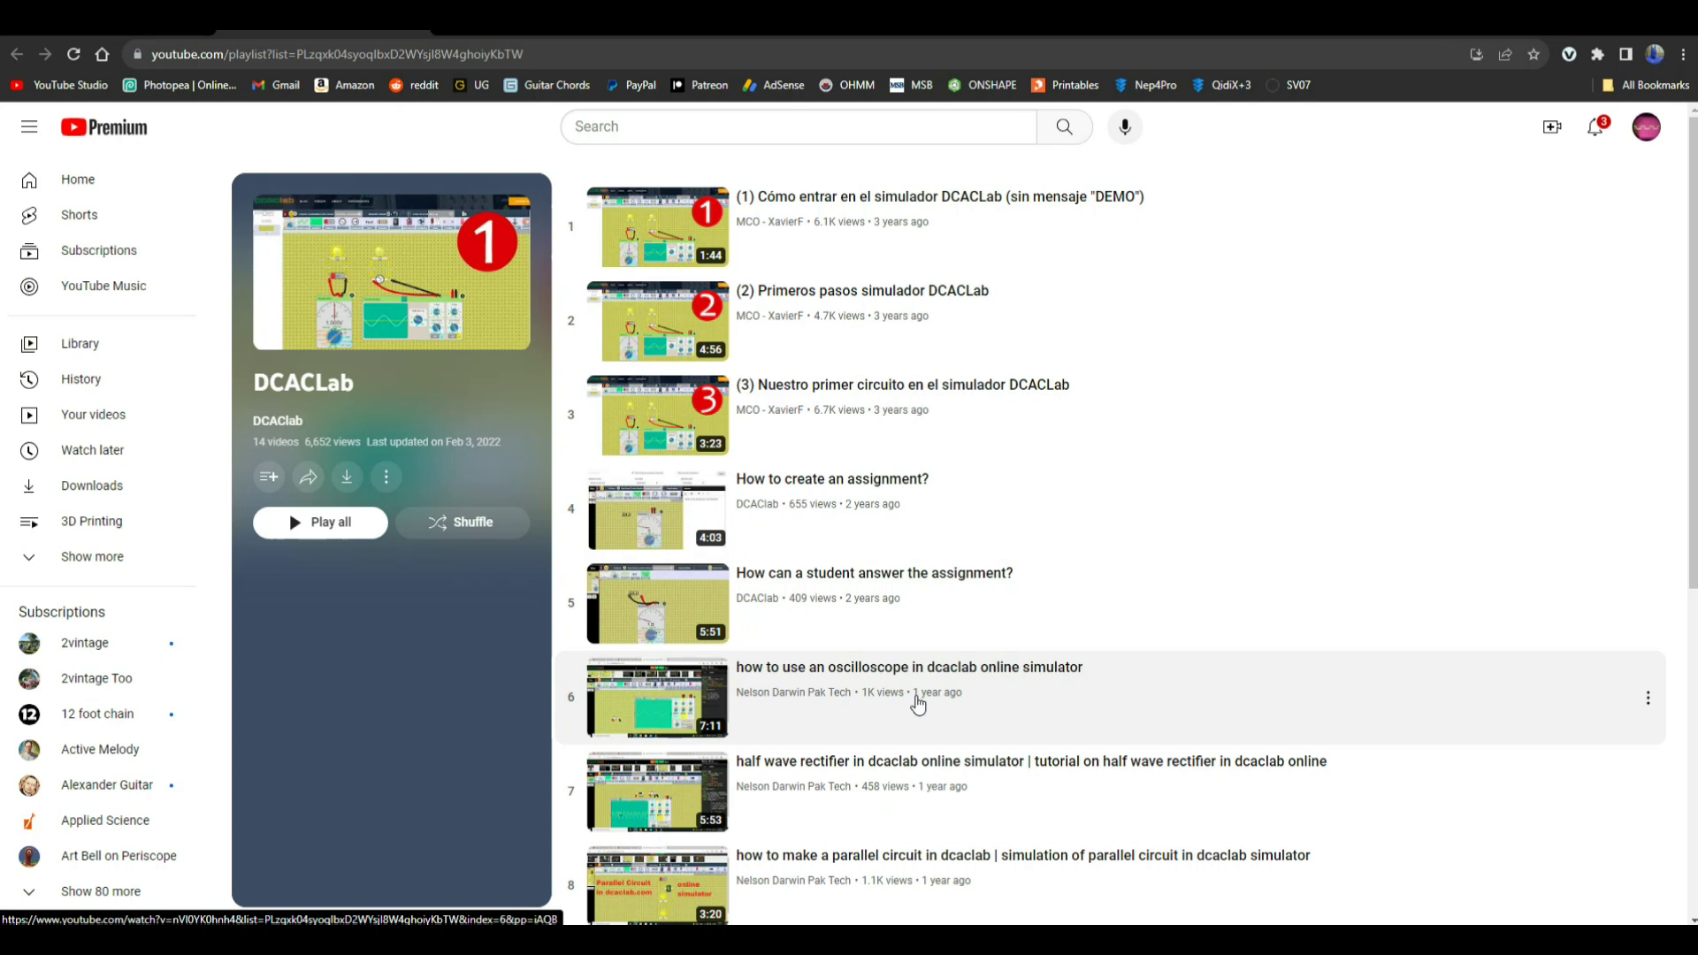
Scroll down the DCACLab playlist to browse more tutorial videos.
scroll(917, 703, down, 1)
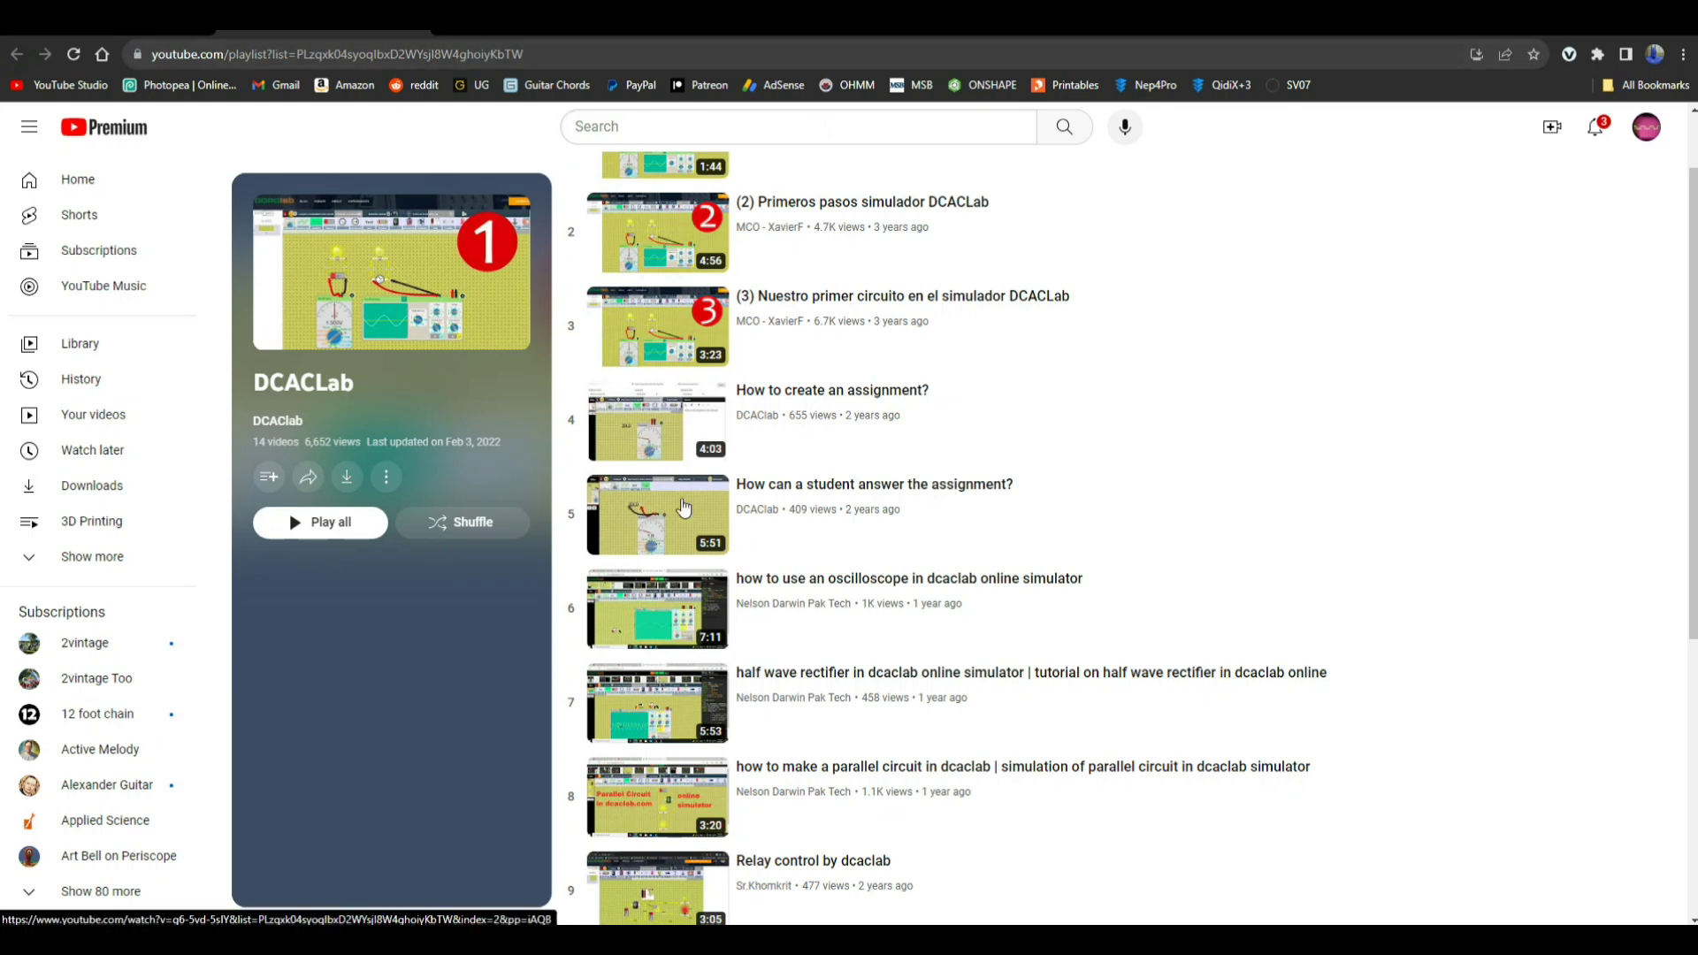
mouse_move(409, 938)
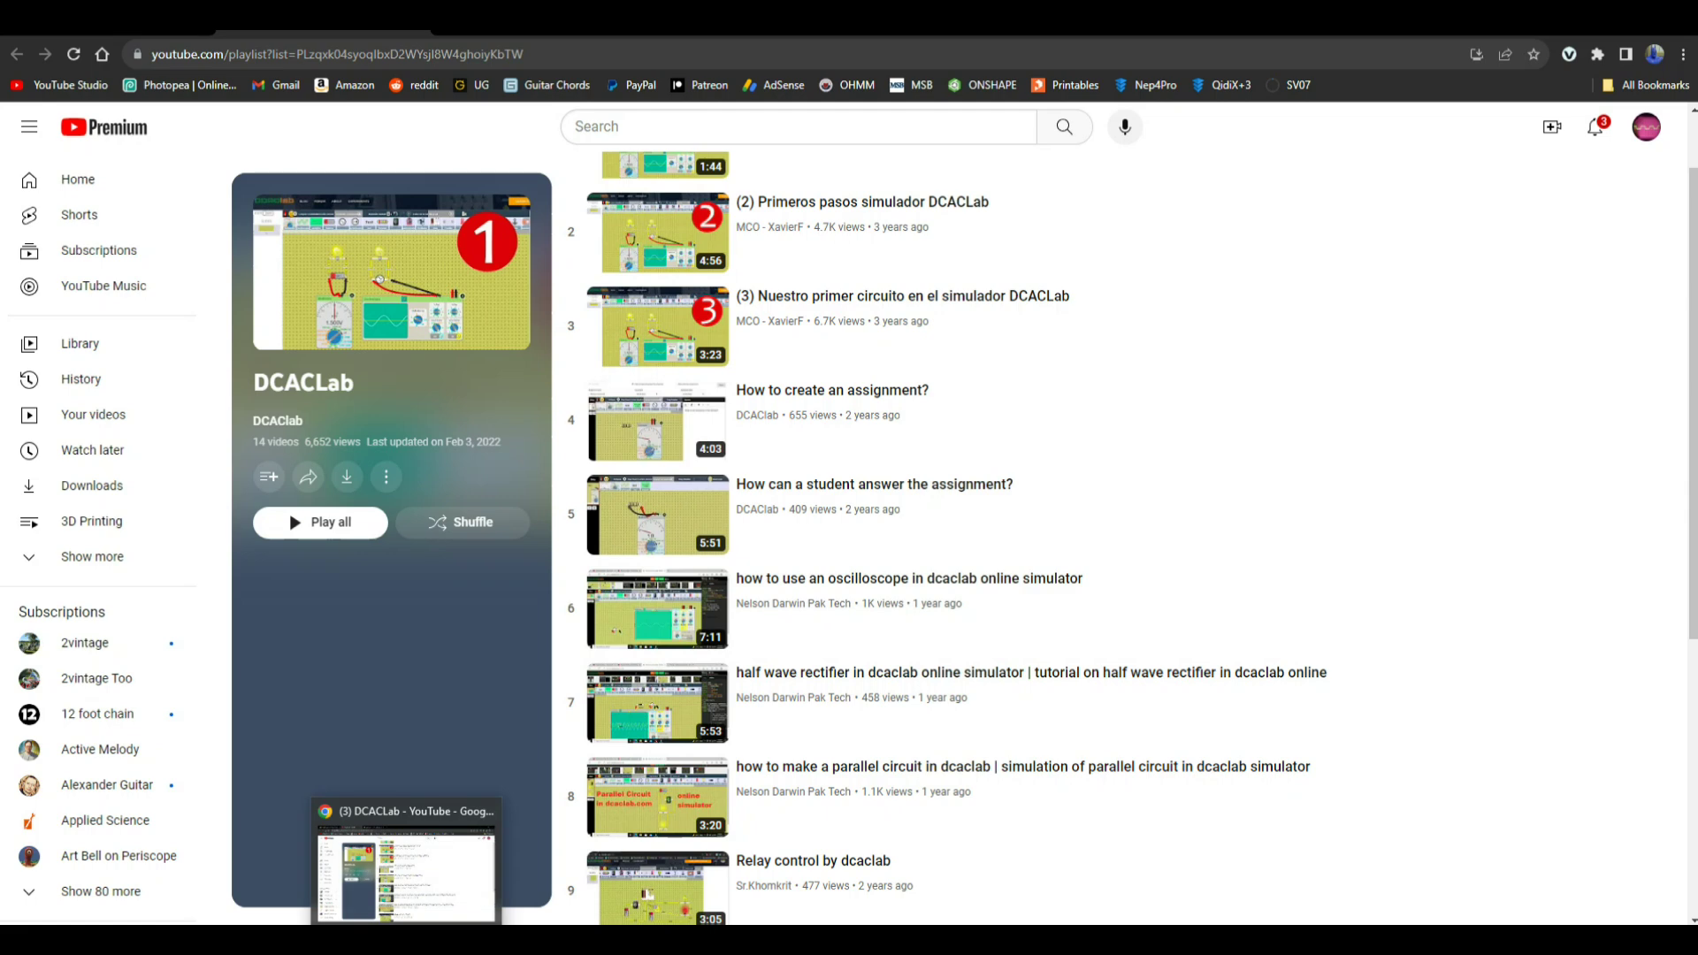